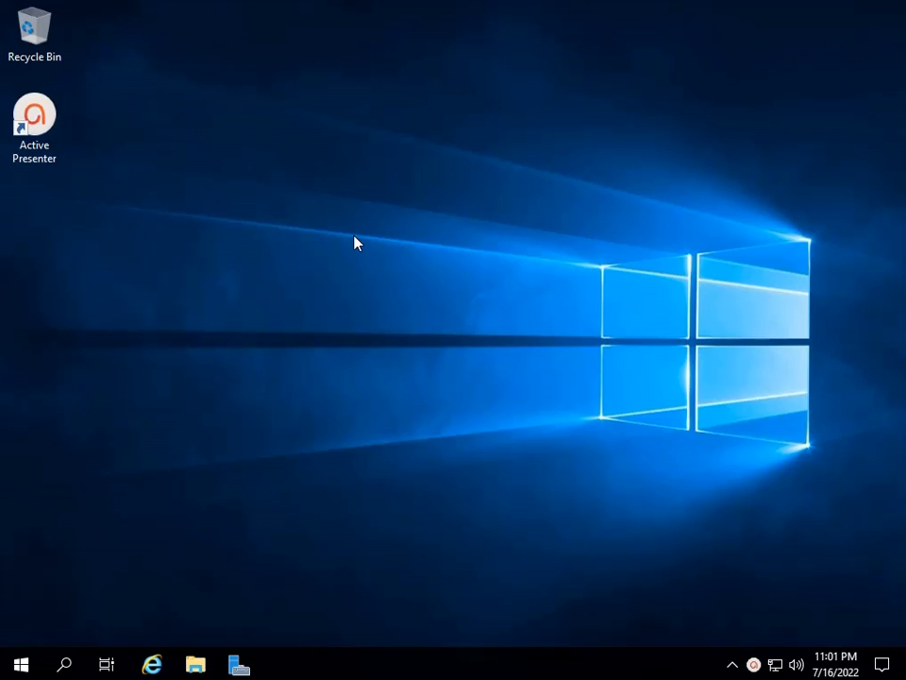
right_click(296, 204)
click(346, 257)
right_click(280, 275)
click(314, 324)
click(65, 665)
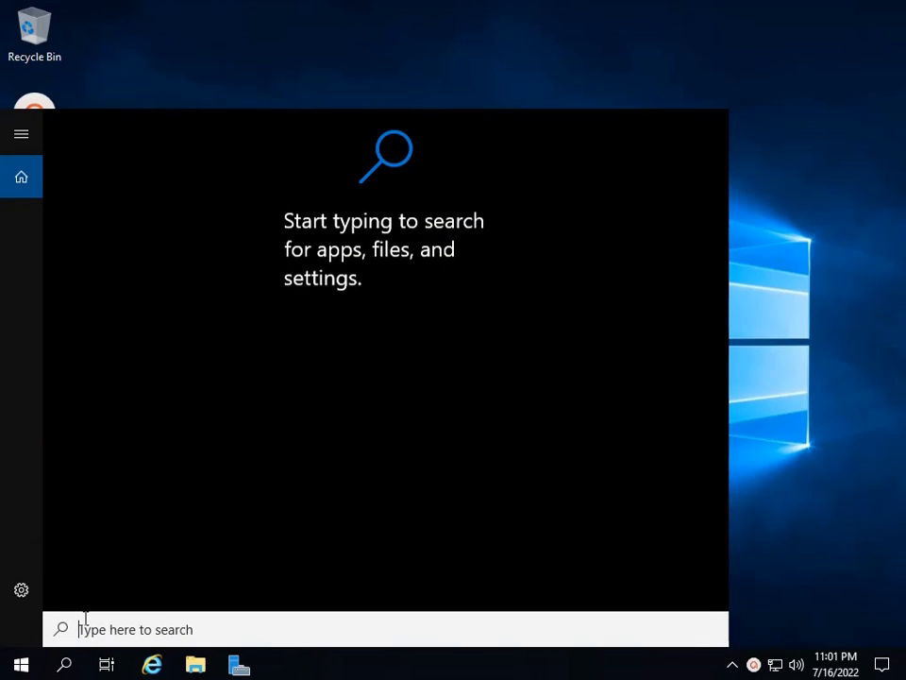
text(con)
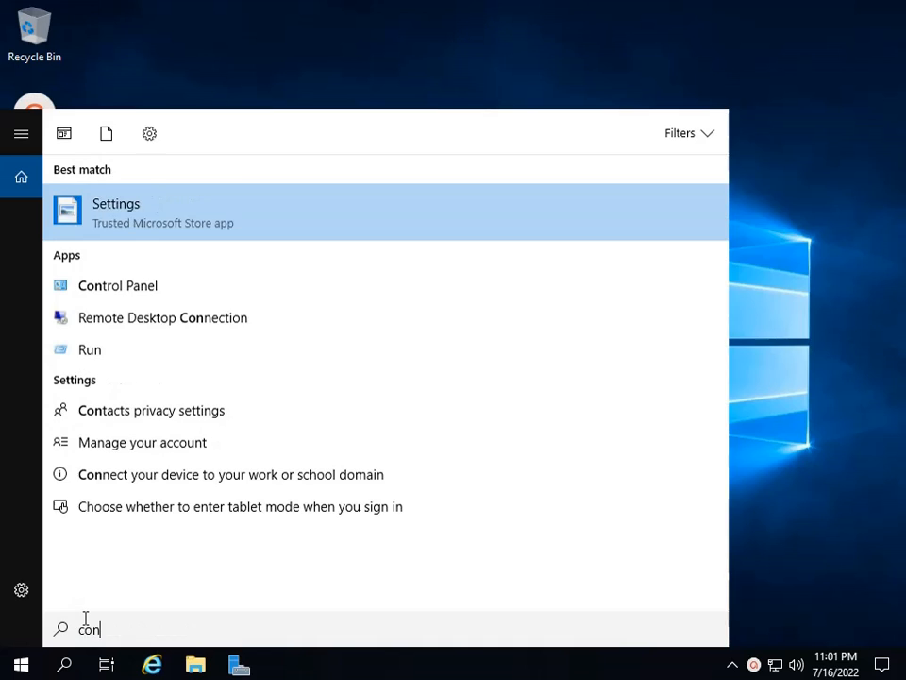
click(174, 74)
- Open the desktop icon settings from the Themes page of the desktop personalization settings
right_click(174, 70)
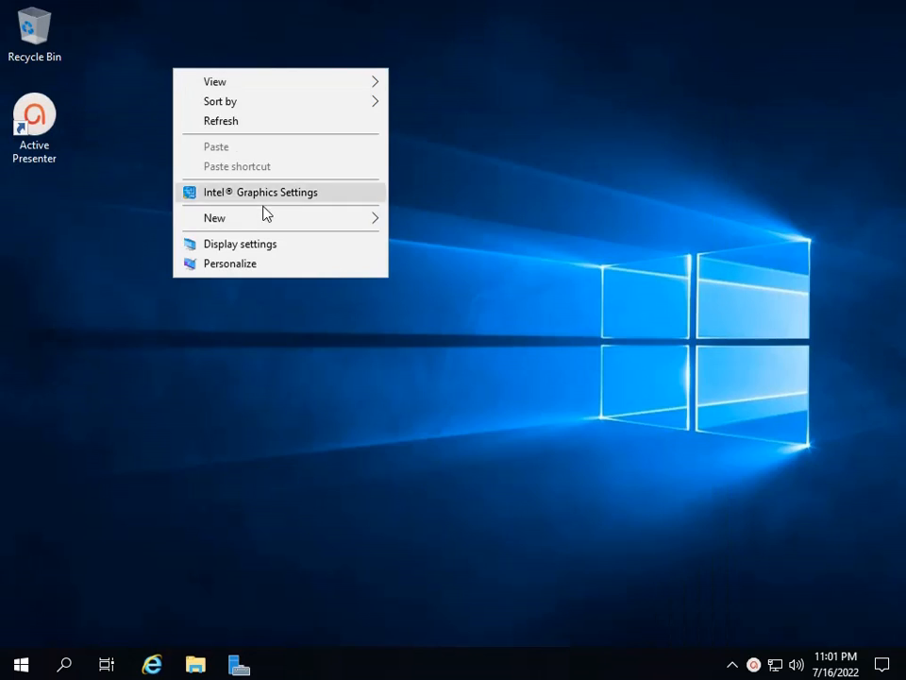
click(251, 263)
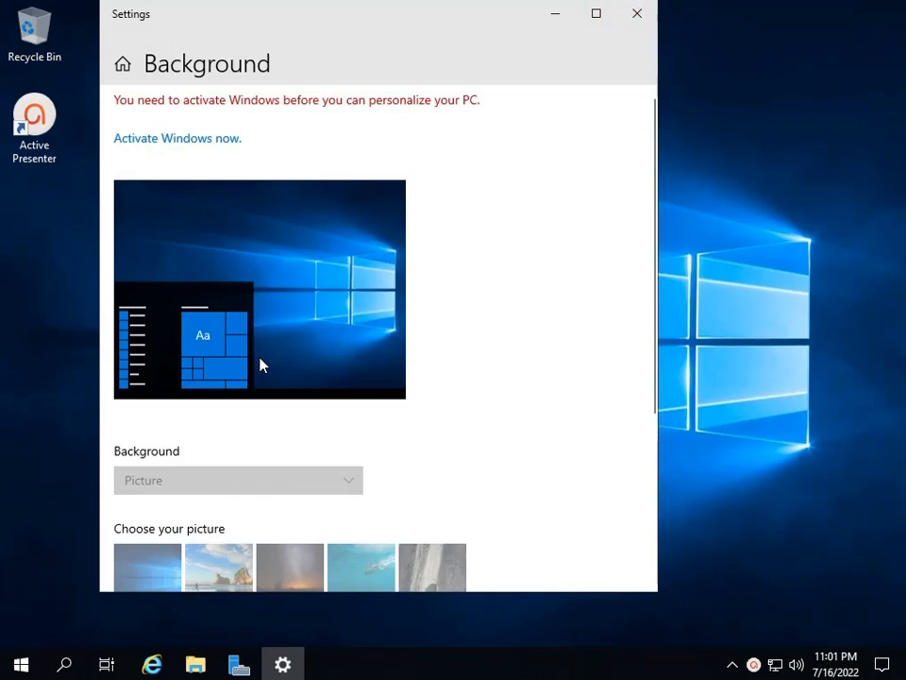
scroll(261, 422, down, 5)
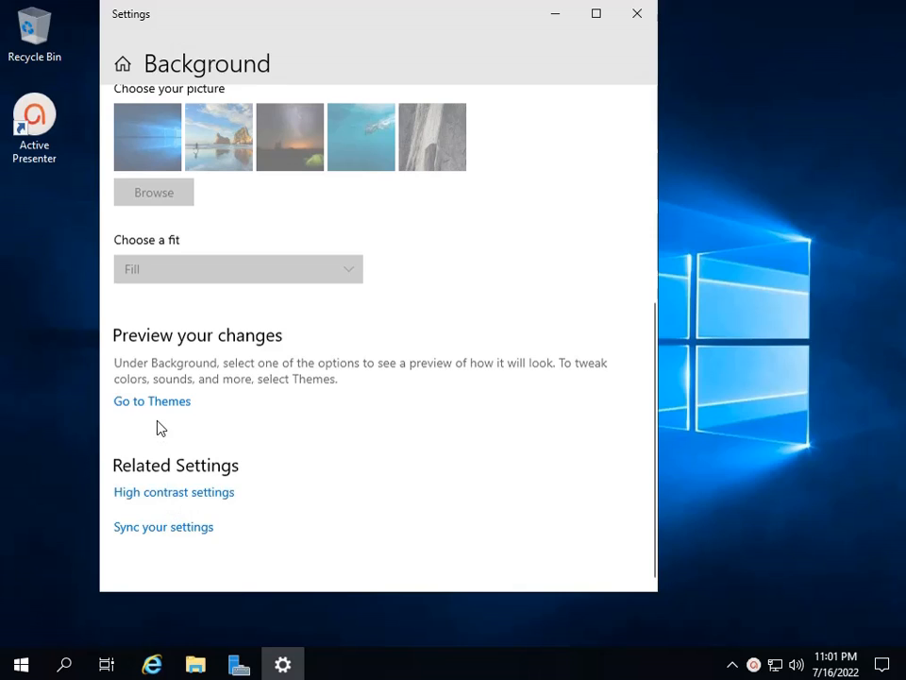
click(161, 401)
scroll(210, 441, down, 10)
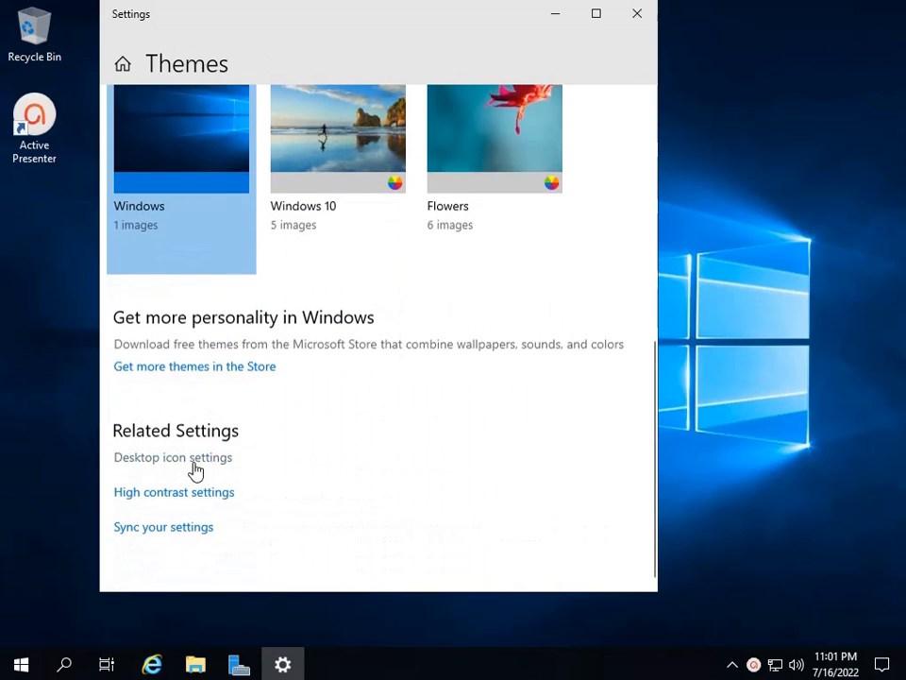
click(193, 459)
- Enable the Computer and Control Panel desktop icons, close Settings and refresh the desktop
click(94, 119)
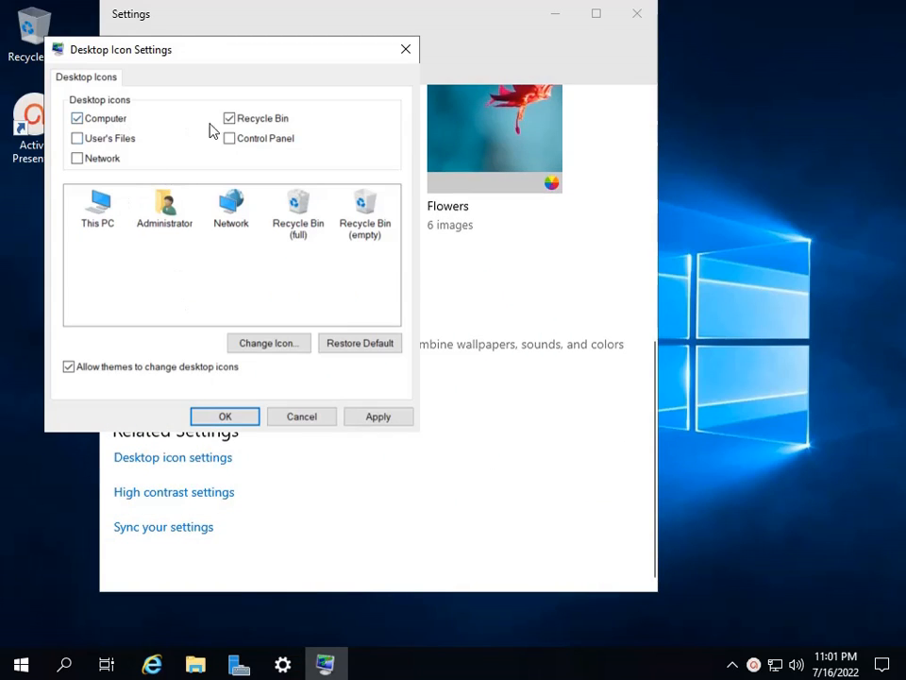
click(231, 139)
click(248, 420)
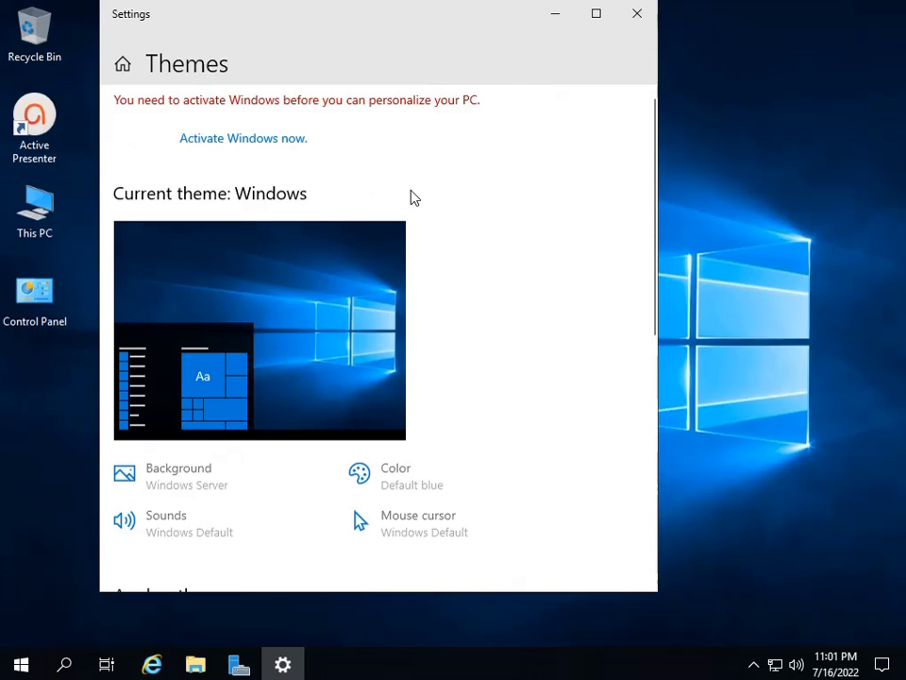
click(632, 14)
right_click(178, 252)
click(230, 308)
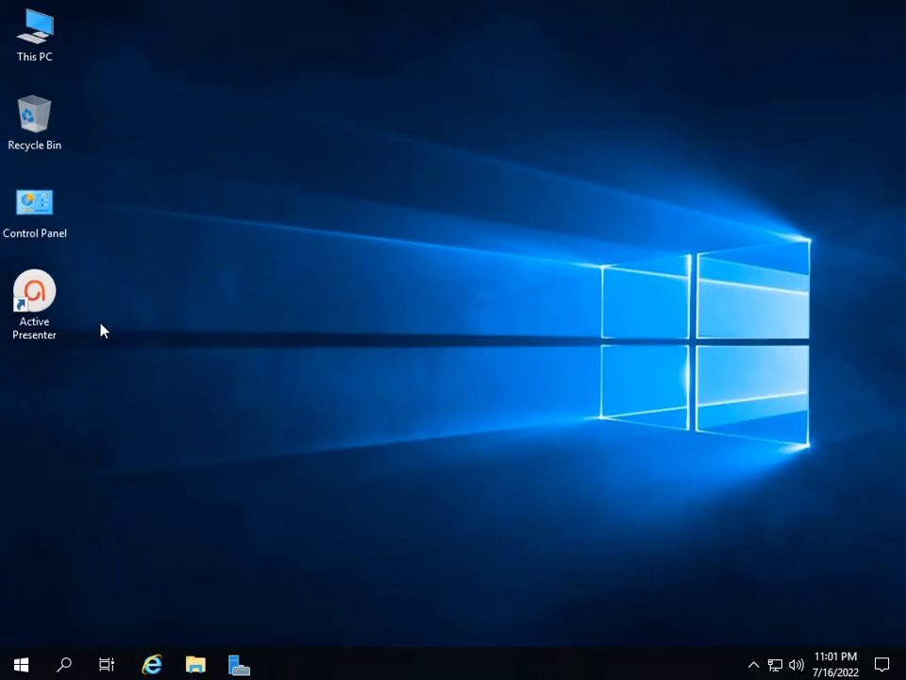
- Open Control Panel in a maximized window and display all its items as large icons
double_click(33, 203)
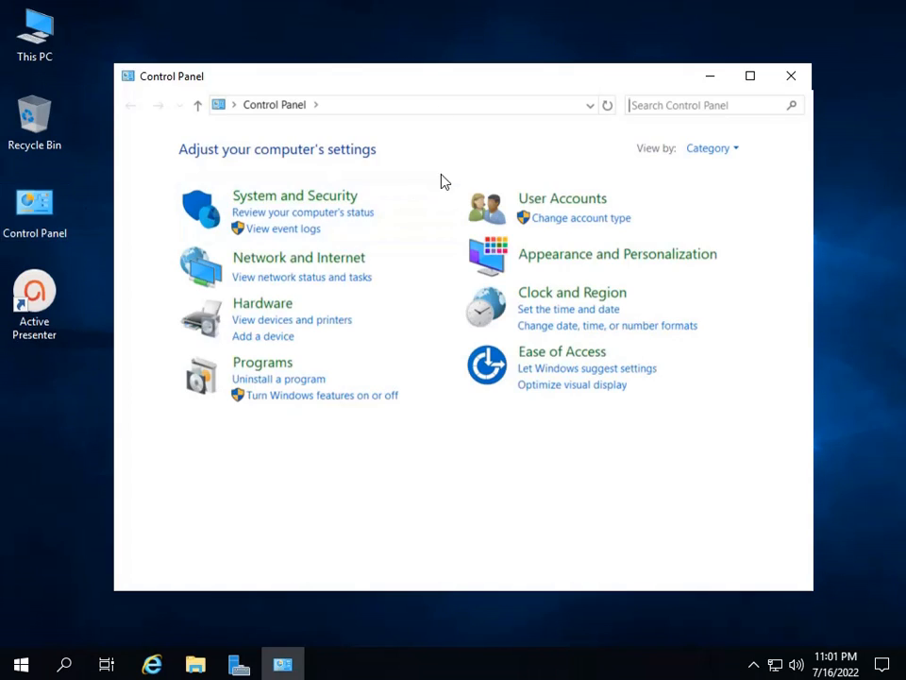
double_click(421, 76)
click(739, 78)
click(748, 121)
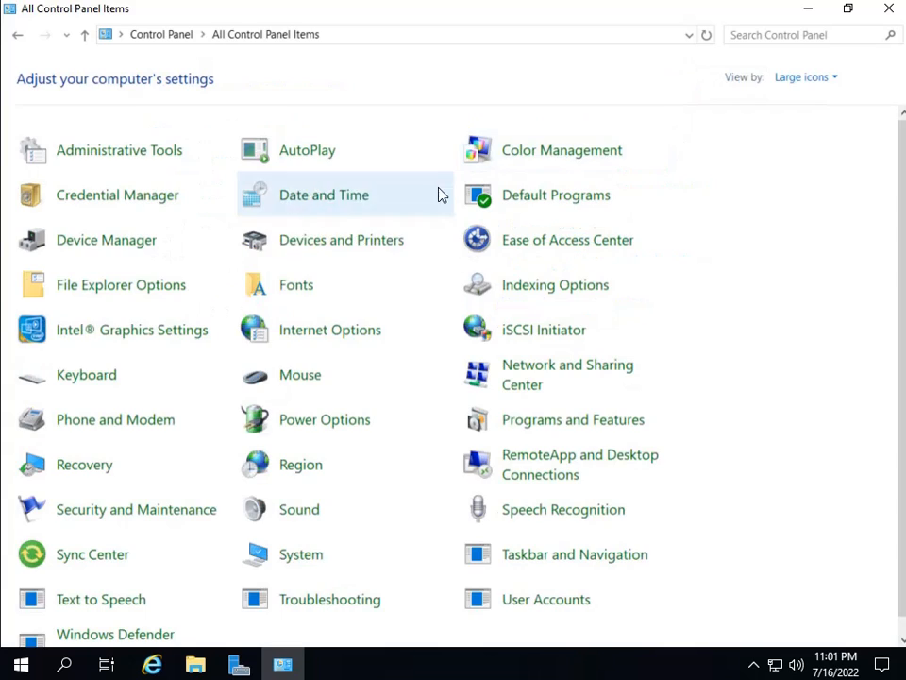
- Set the system time zone to (UTC+05:00) Islamabad, Karachi in the Date and Time settings
click(298, 205)
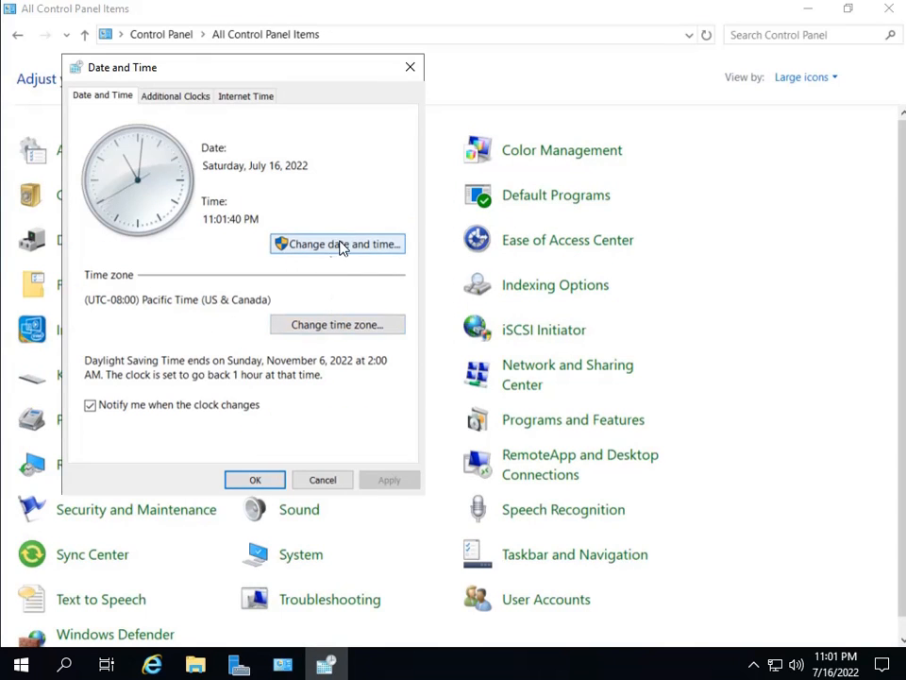
click(329, 325)
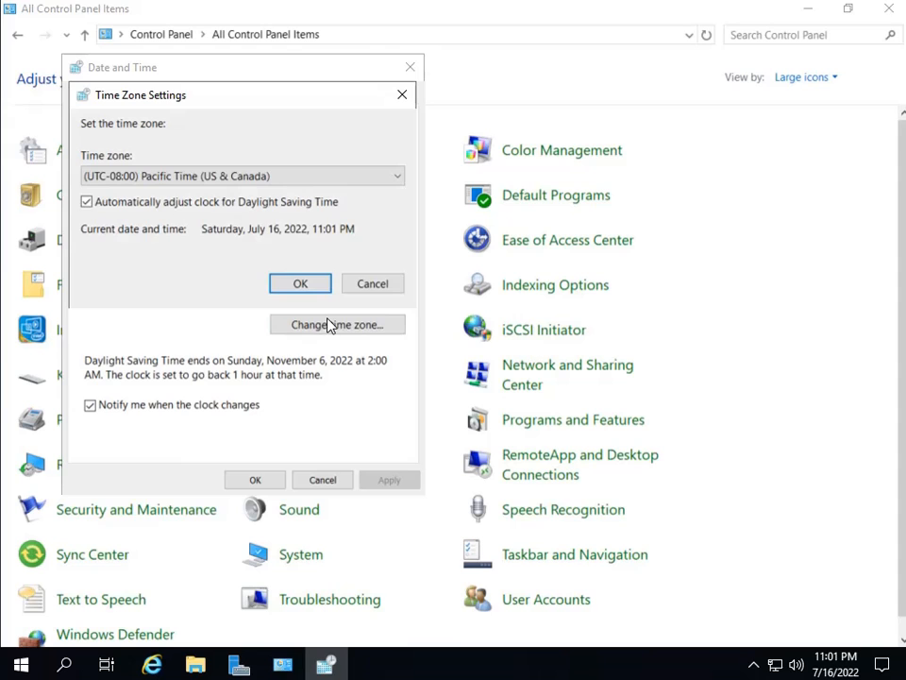
click(241, 176)
drag(398, 236, 402, 457)
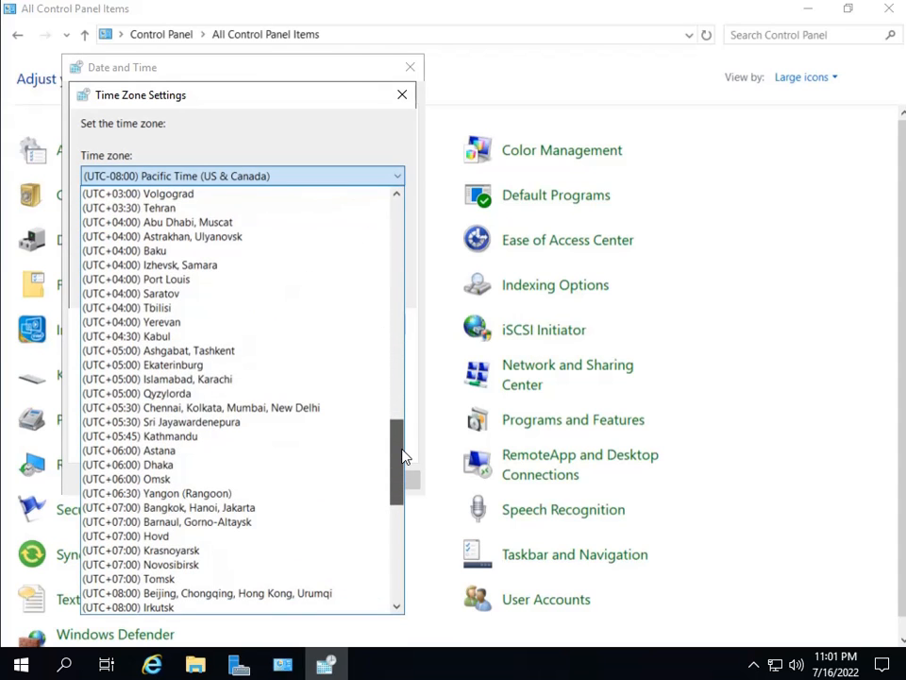
click(239, 382)
click(295, 283)
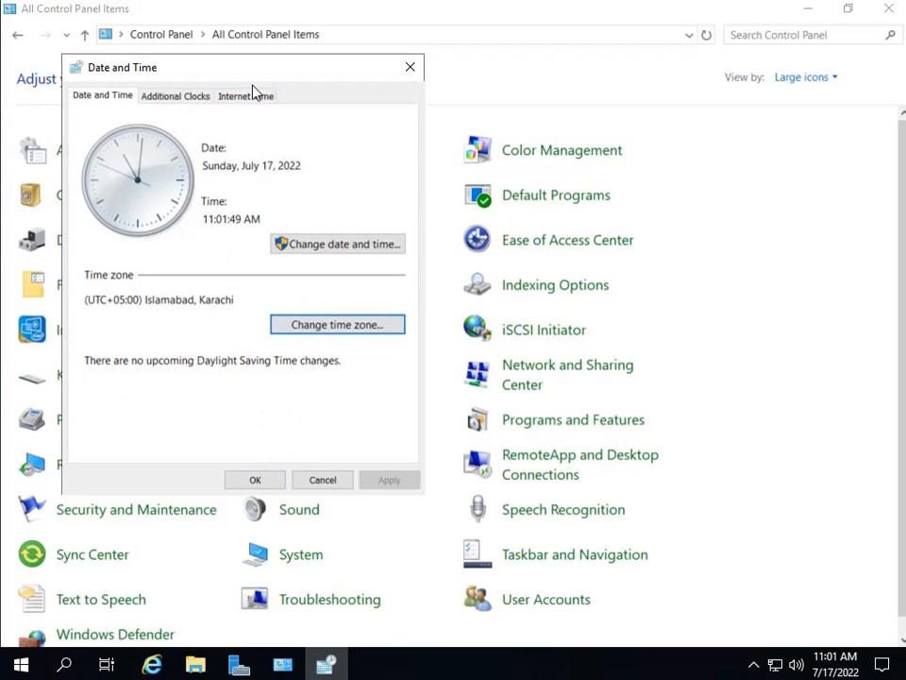
- Set the Internet time server to time.nist.gov, request an immediate update, then accept the settings and close Control Panel
click(247, 95)
click(327, 327)
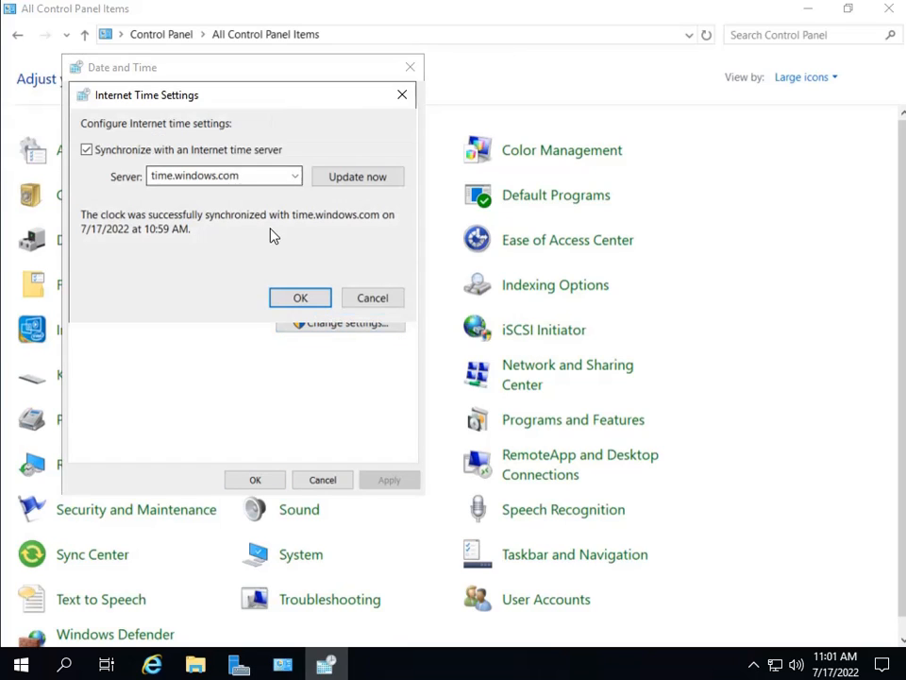
click(295, 177)
click(227, 208)
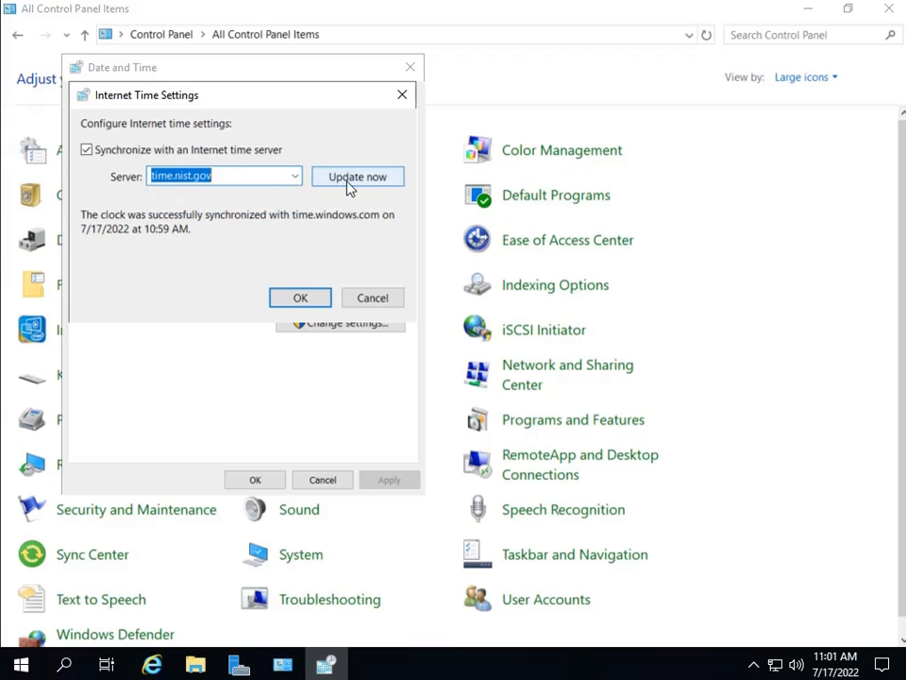
click(351, 183)
click(315, 300)
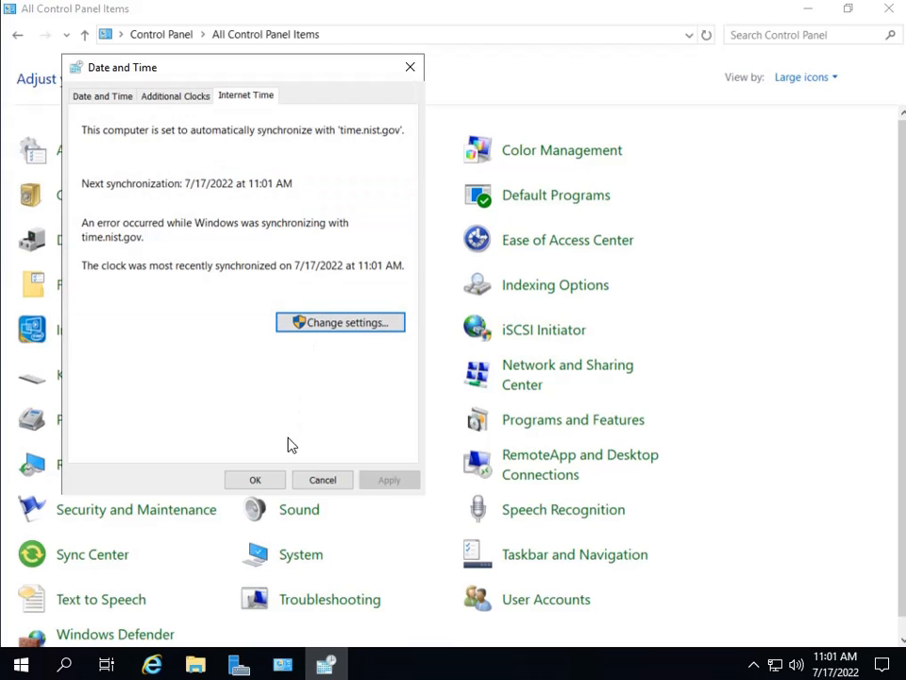
click(257, 480)
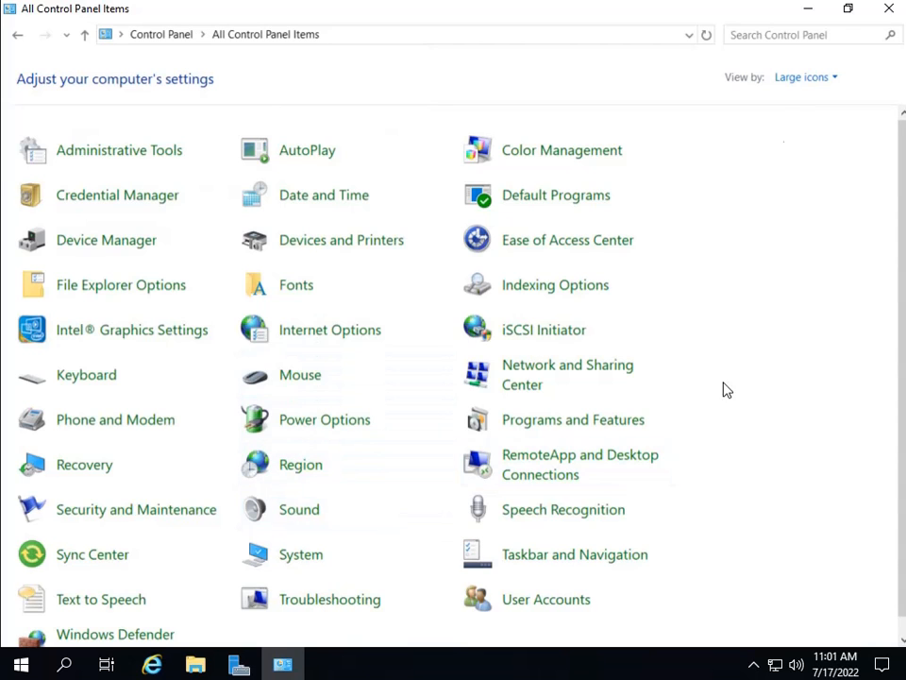
click(879, 11)
right_click(369, 193)
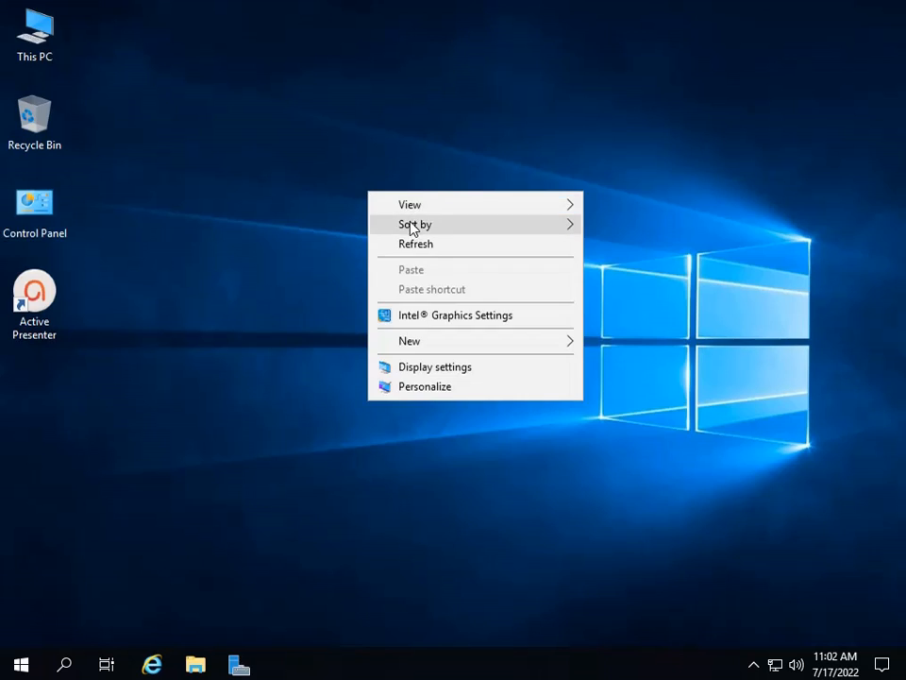
click(199, 450)
- Find the Region settings, set the country or region to Pakistan and close Settings
click(59, 662)
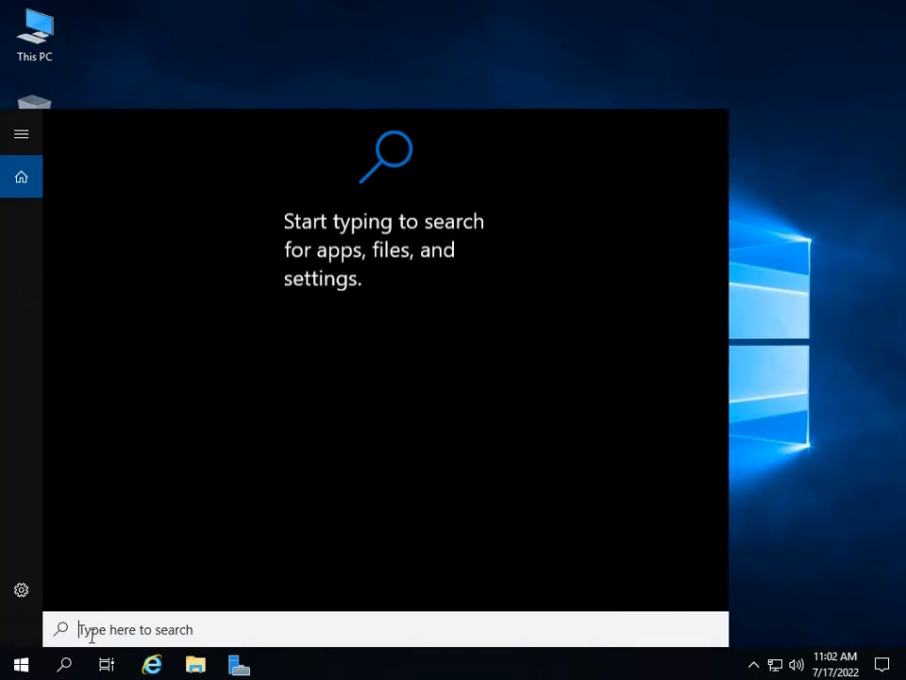
text(reion)
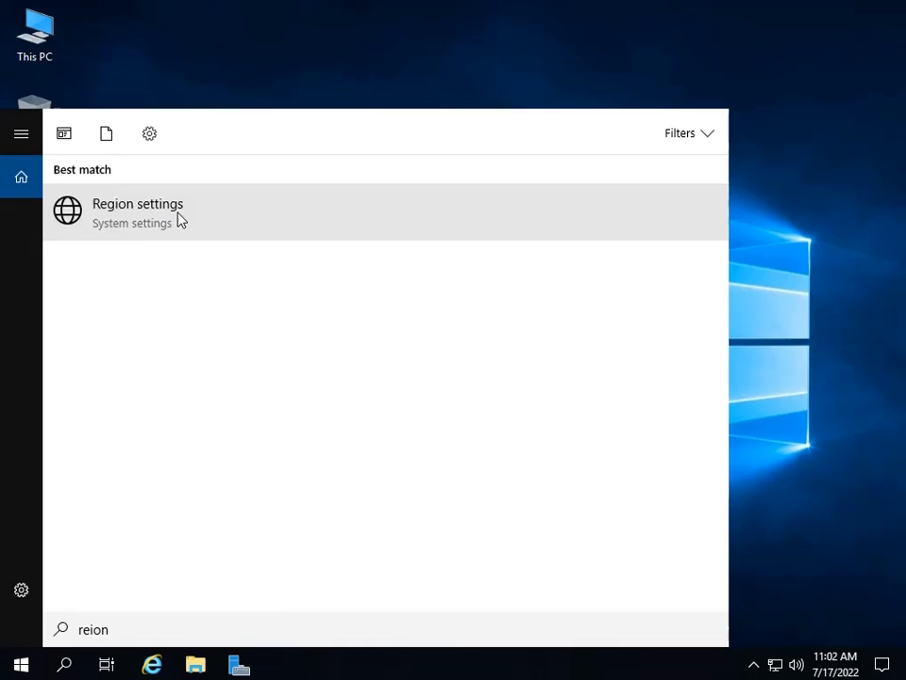
click(182, 219)
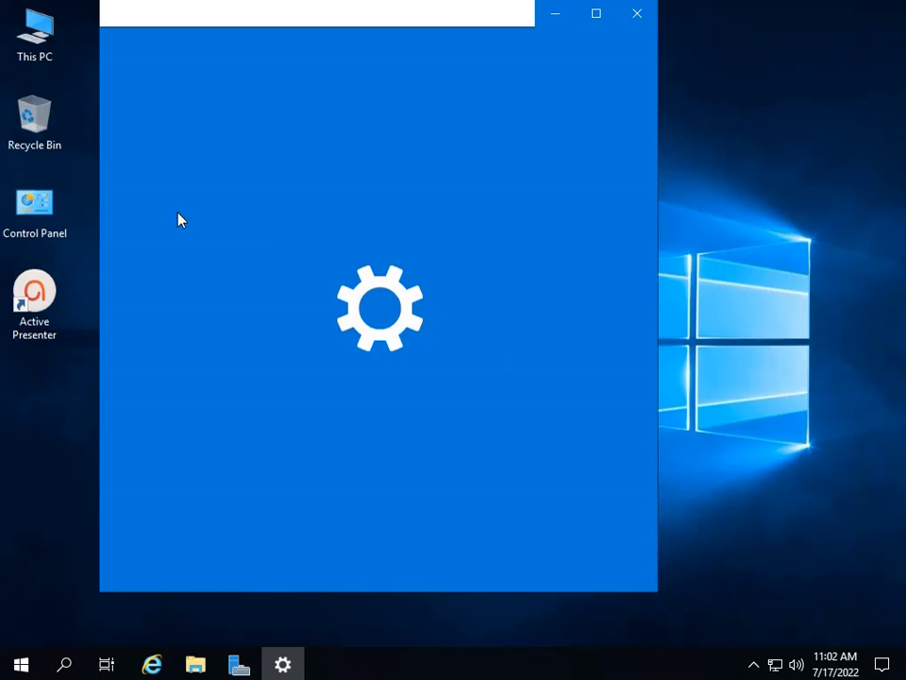
click(443, 173)
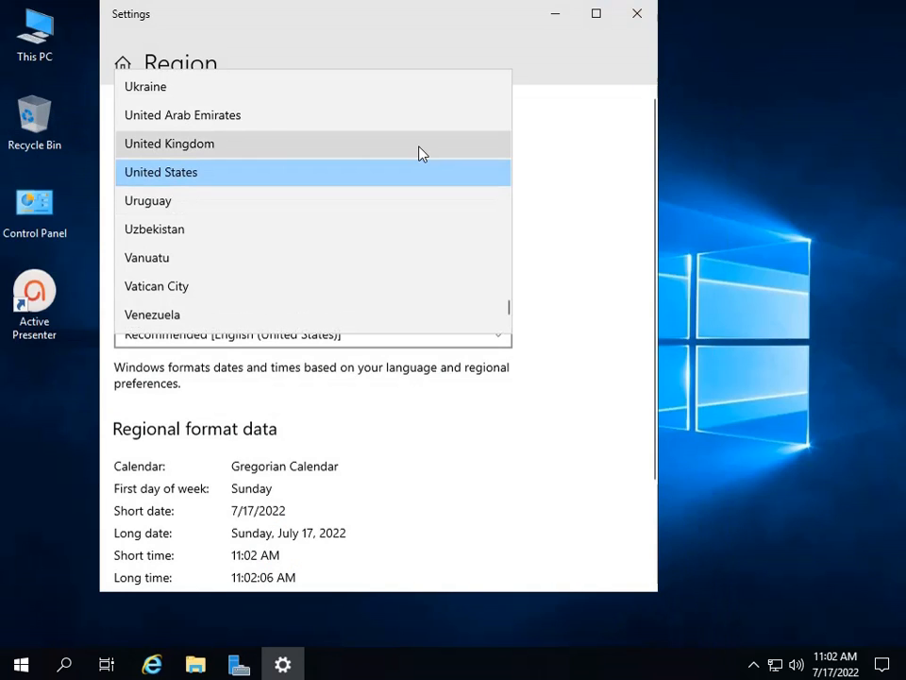
key(o)
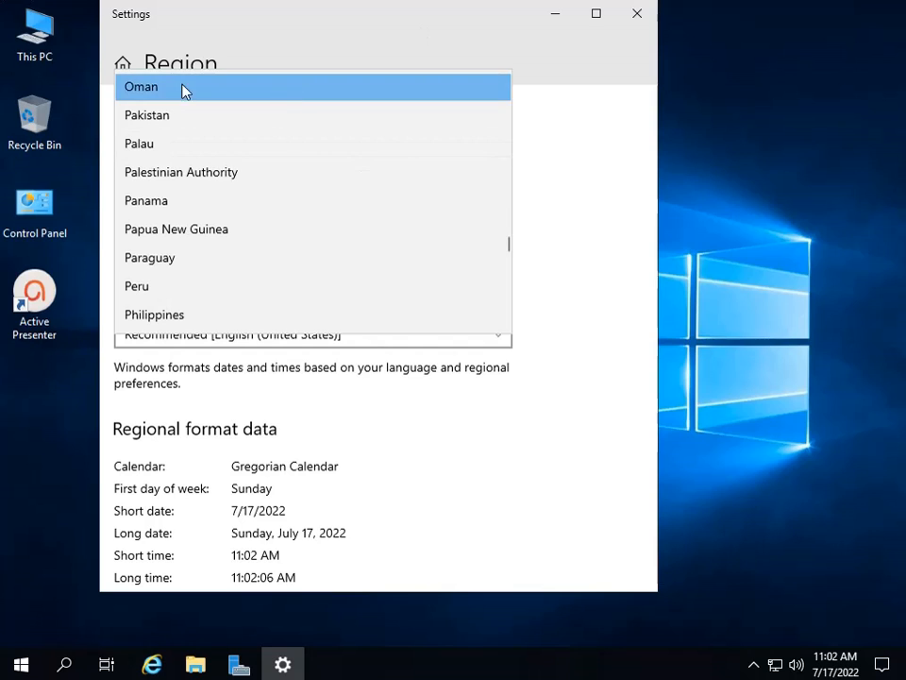
click(179, 114)
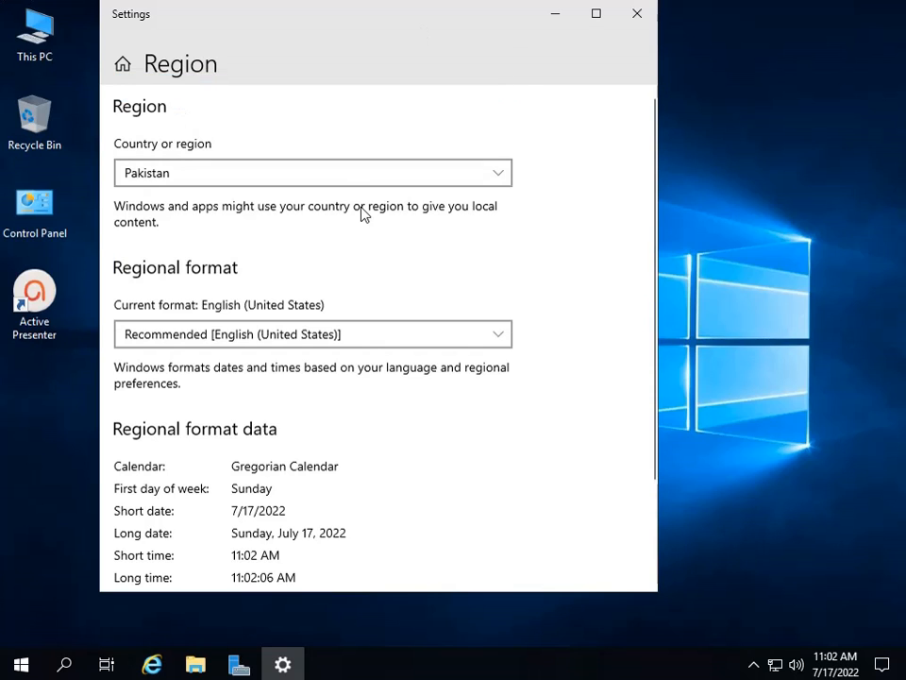
click(637, 14)
right_click(245, 181)
click(311, 236)
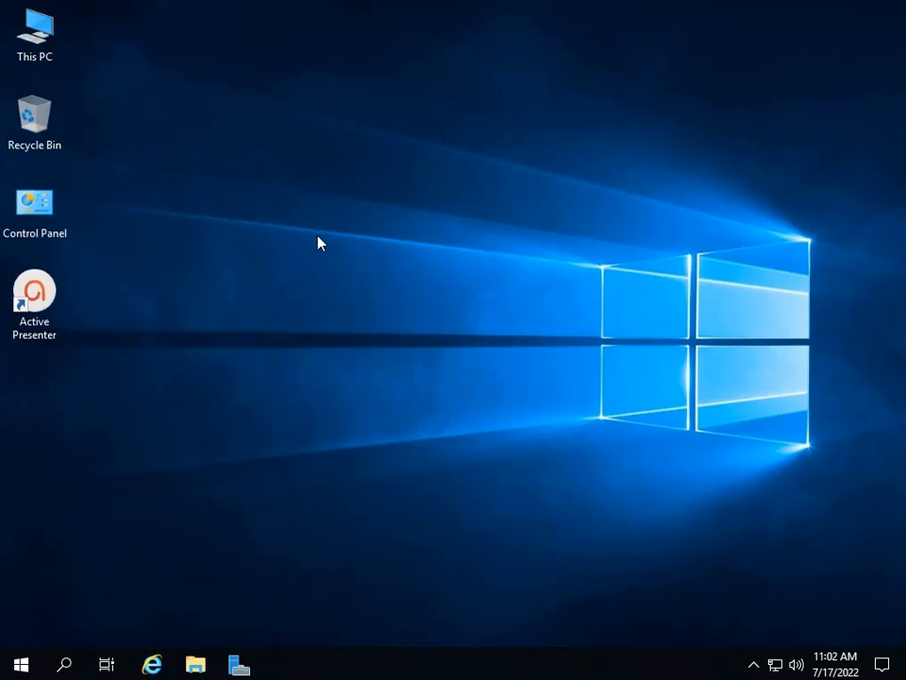
right_click(282, 229)
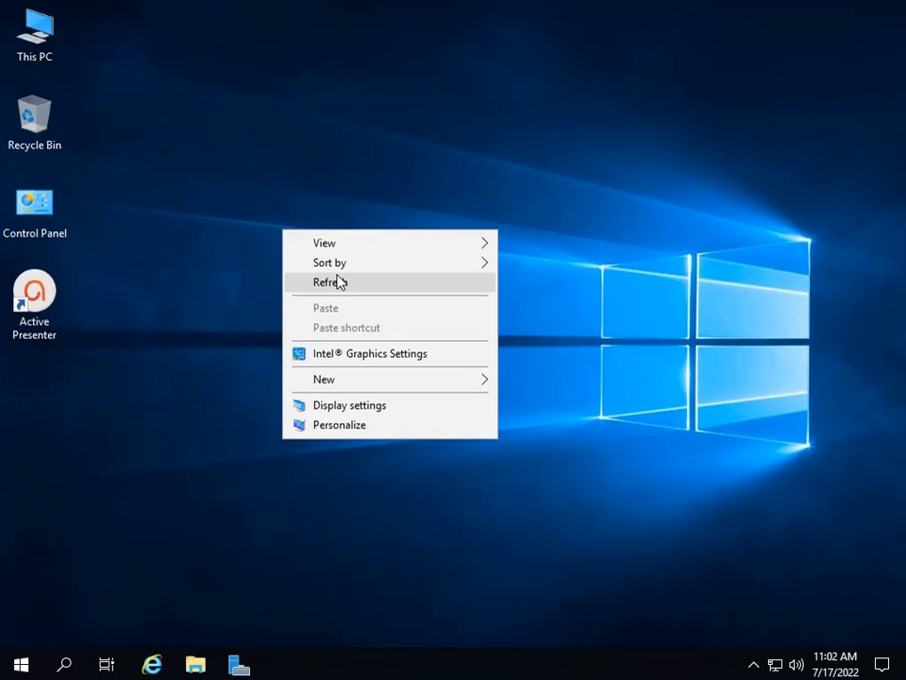
click(339, 282)
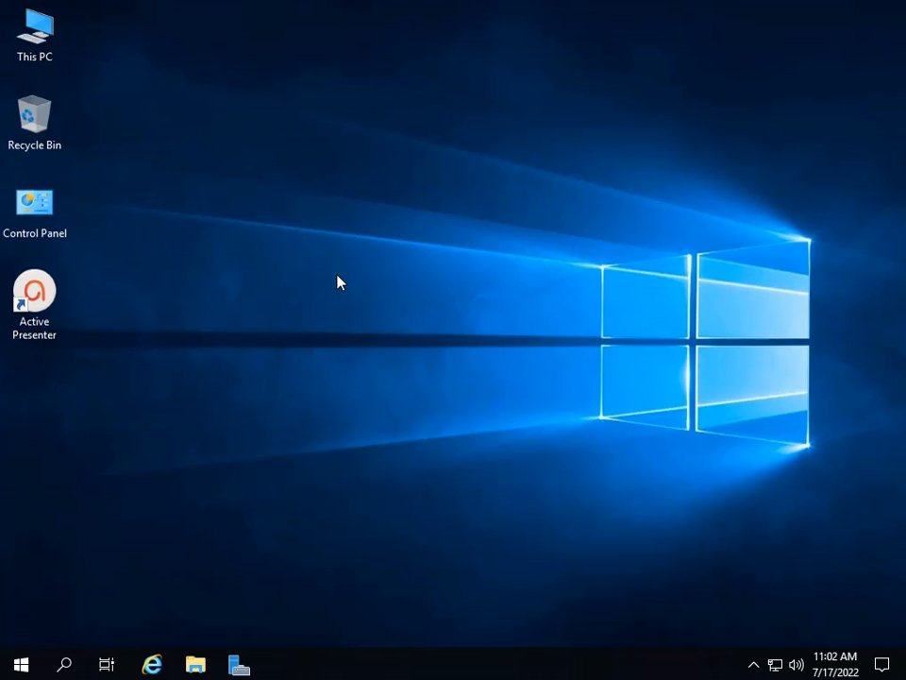
right_click(460, 184)
click(507, 233)
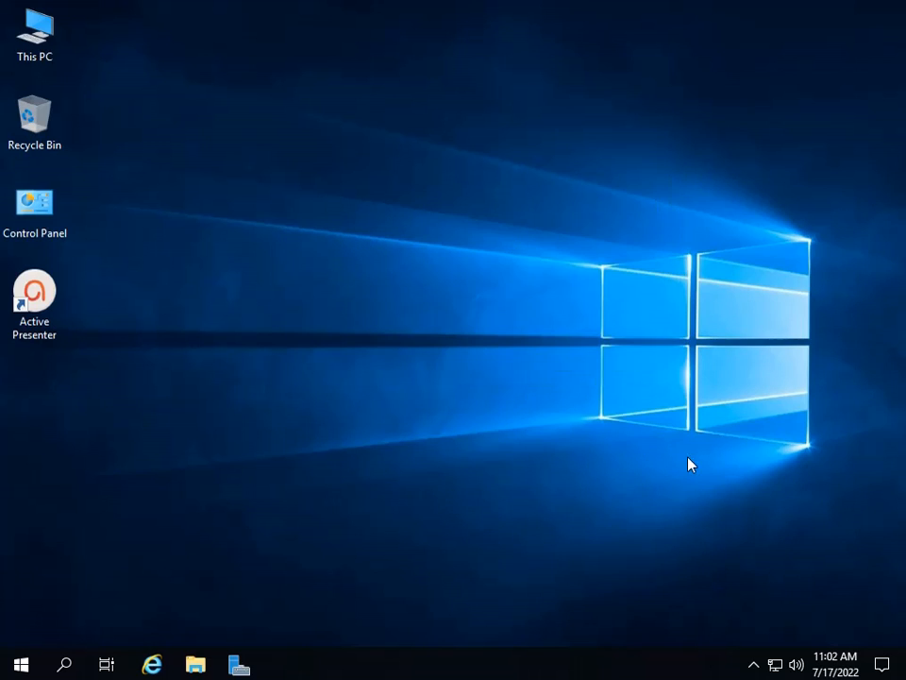
- Open the Ethernet adapter's status from the adapter options in the Network & Internet settings
click(774, 661)
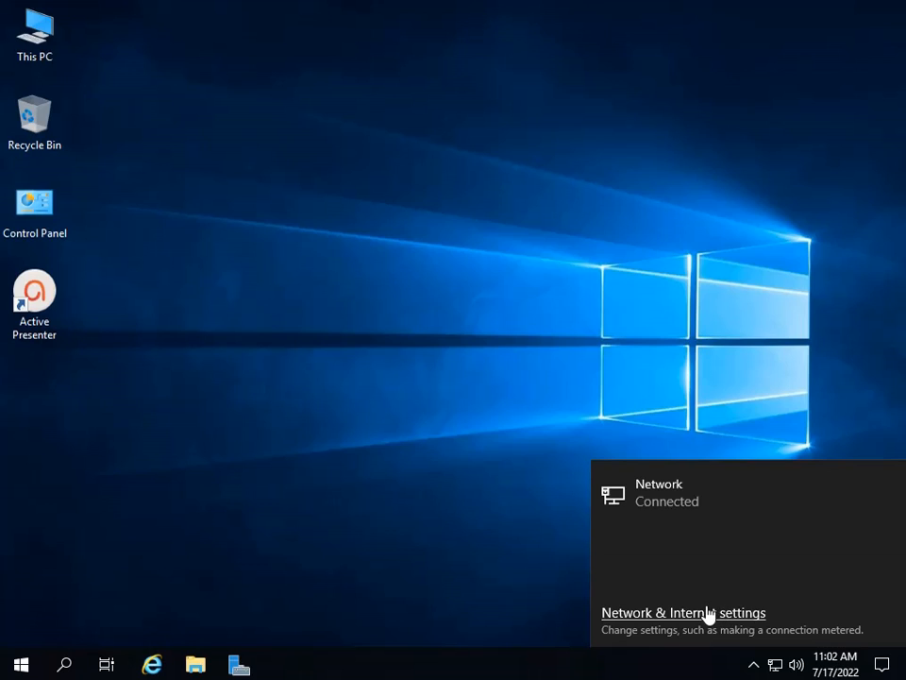
click(708, 613)
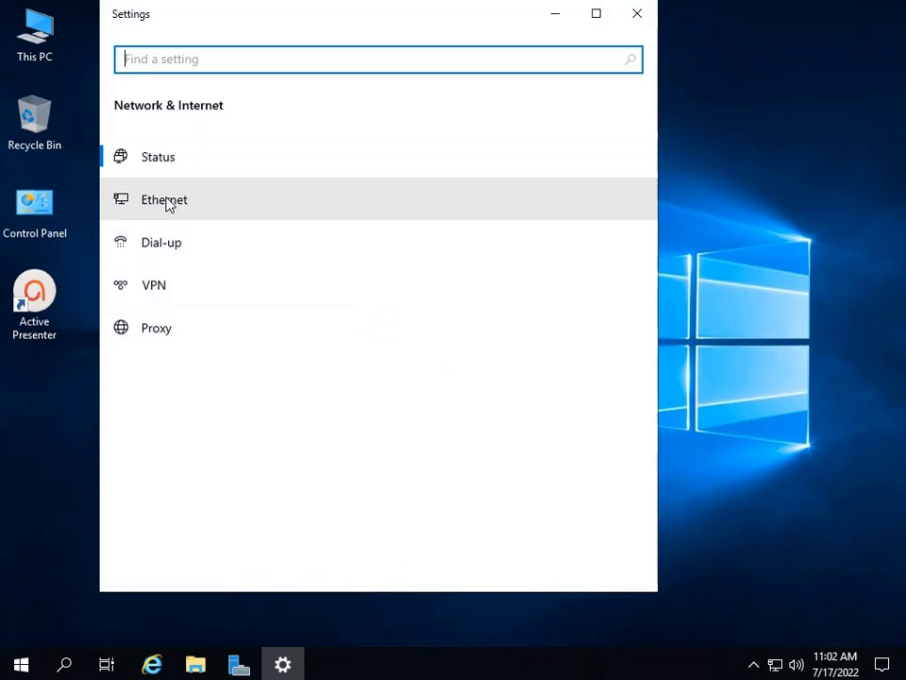
click(166, 203)
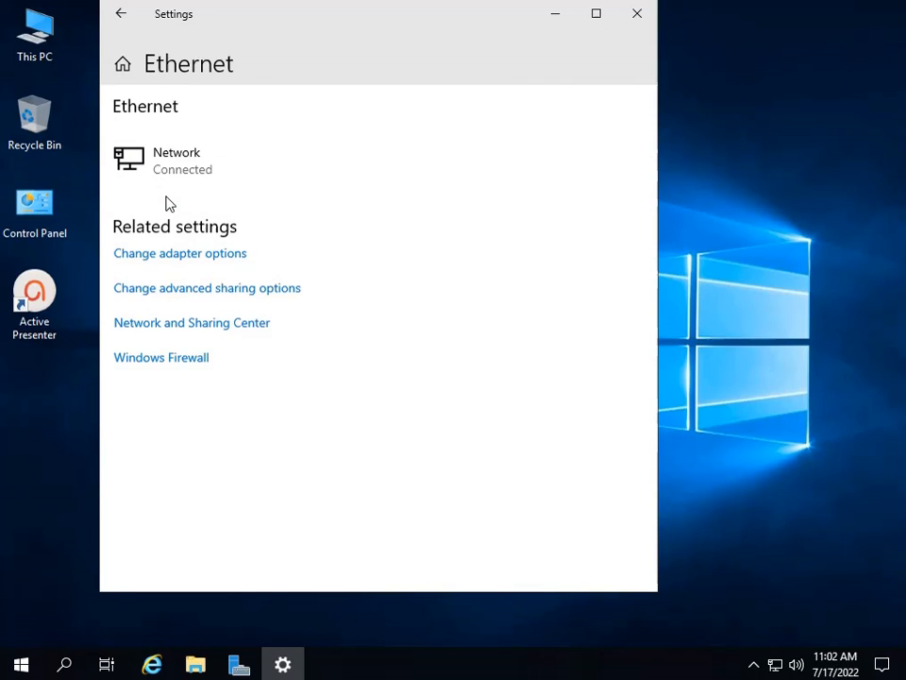
click(173, 262)
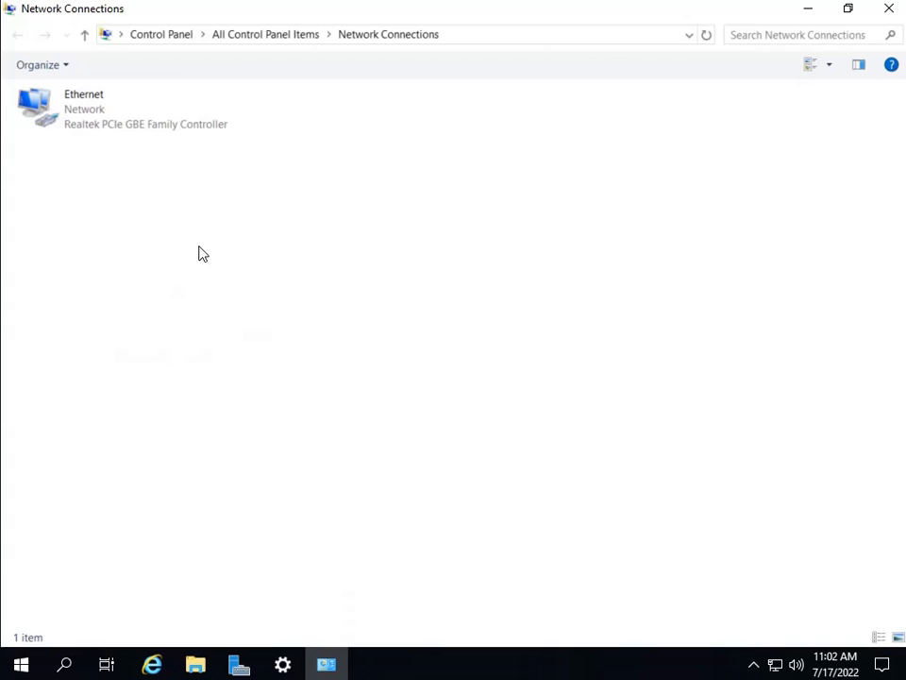
double_click(117, 120)
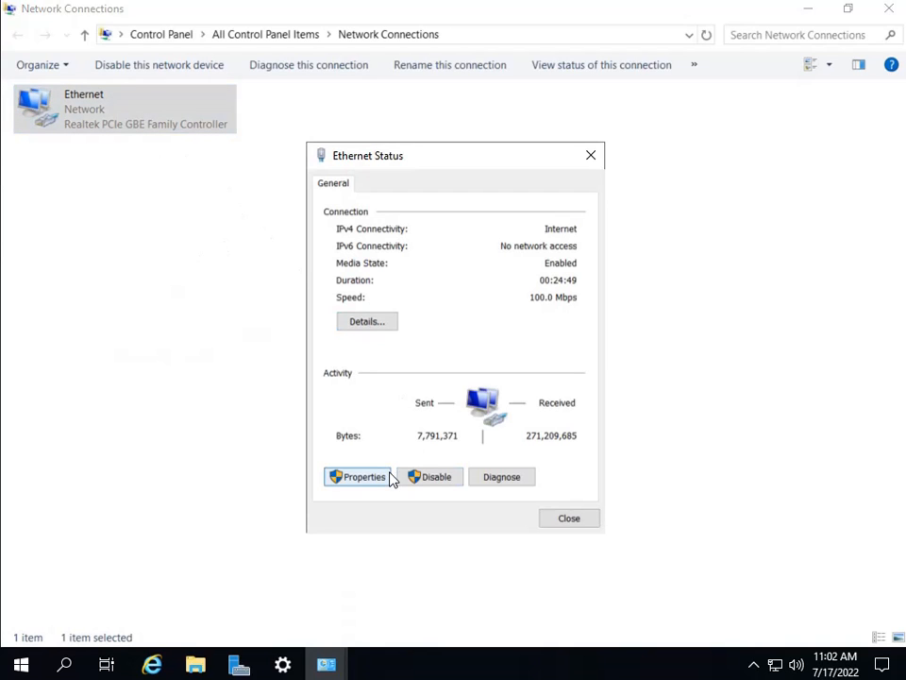
- Assign the Ethernet adapter the static IPv4 address 10.1.98.13, subnet mask 255.0.0.0 and default gateway 10.1.98.1
click(359, 477)
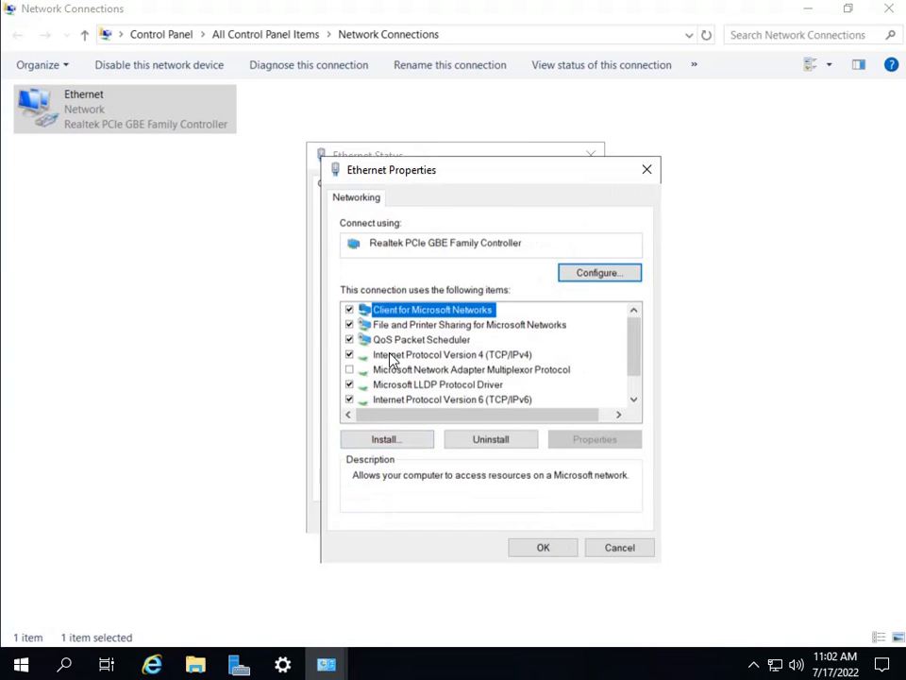
double_click(476, 356)
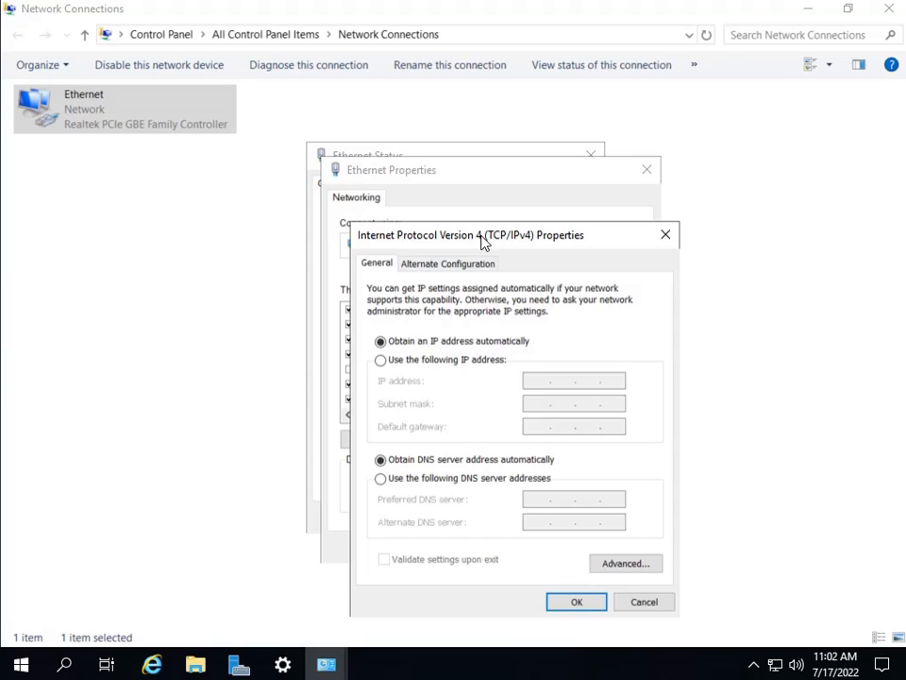
drag(482, 239, 413, 95)
click(359, 220)
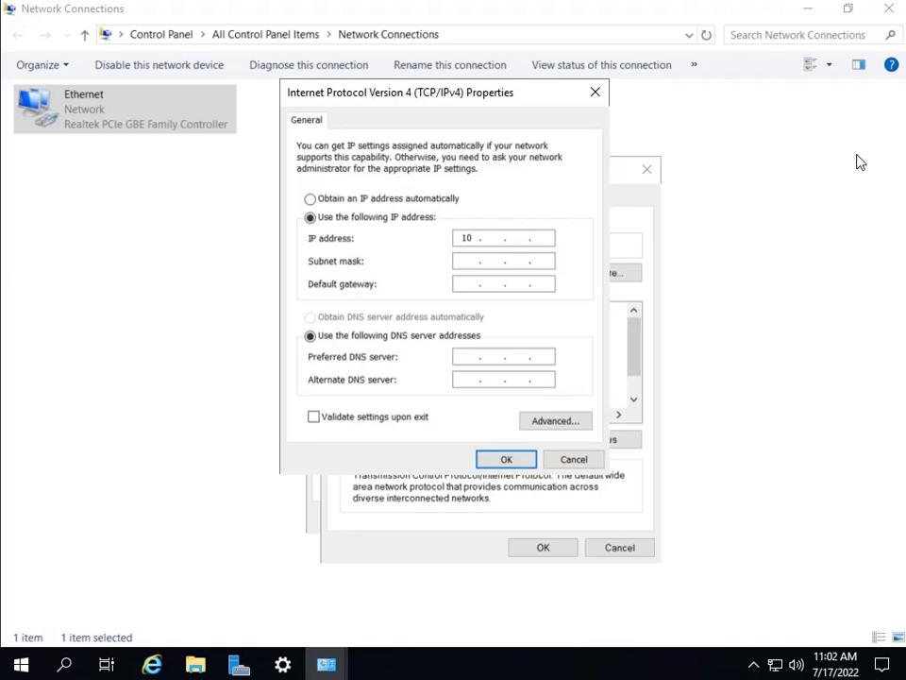
text(10981.)
key(Tab)
key(Tab)
text(10)
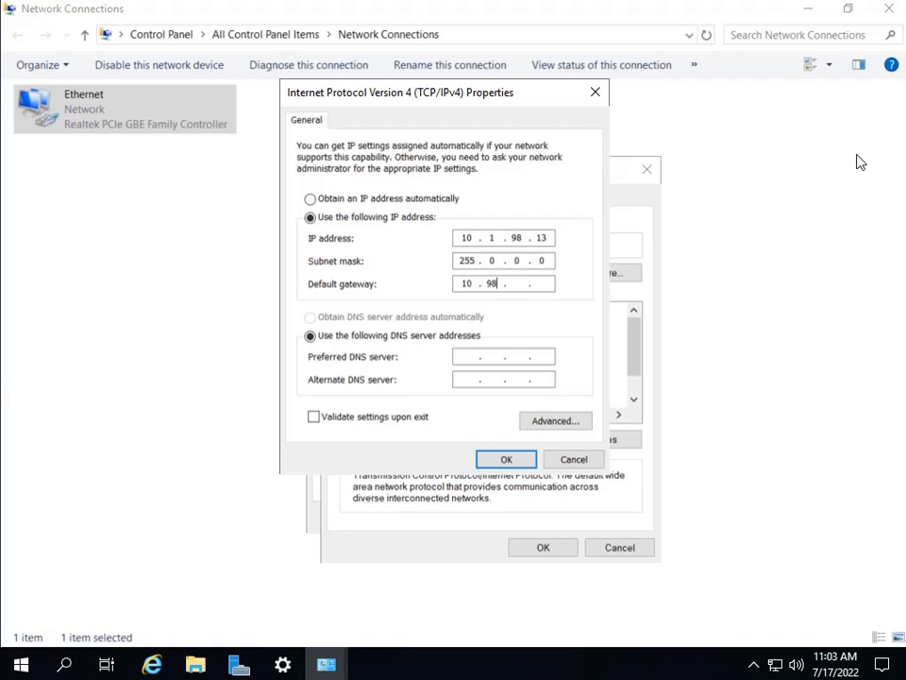
text(. 1 . 98 .)
- Set the adapter's preferred DNS server to 10.1.98.251 and fill in an alternate DNS server beginning with 10.1.98
key(Tab)
key(Tab)
text(10 . 198)
key(BackSpace)
key(BackSpace)
text(. 98 . 251)
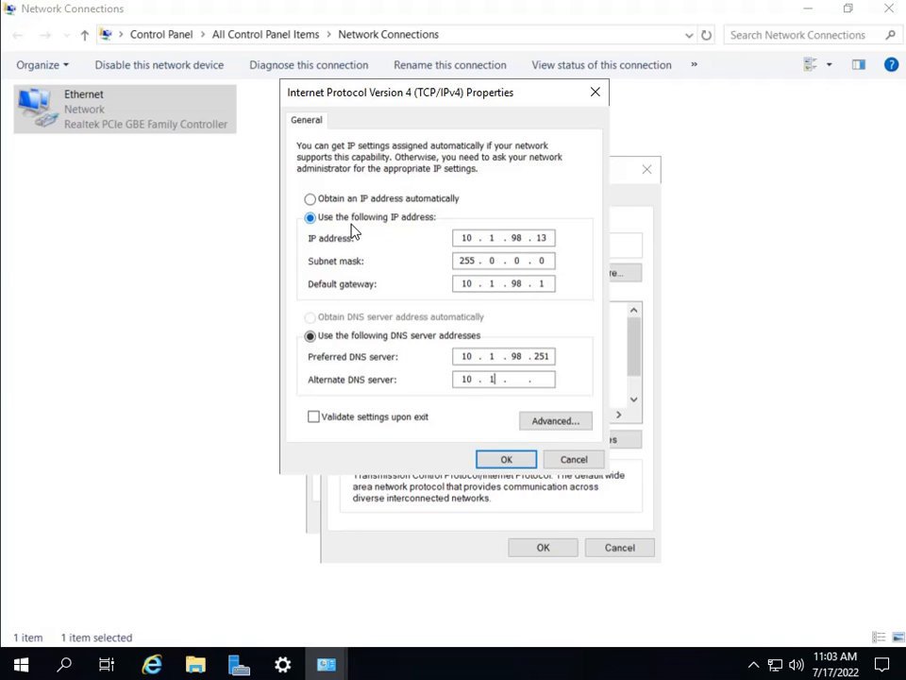
text(98)
double_click(543, 380)
double_click(552, 356)
- Accept the IPv4 and Ethernet properties, then close the adapter status, Network Connections and Settings windows
click(488, 461)
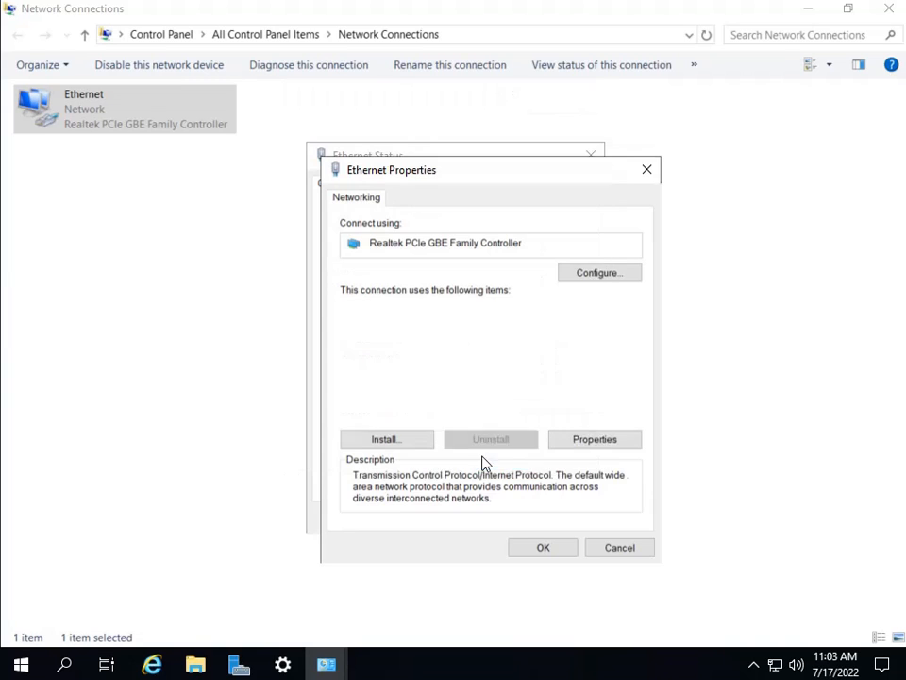
click(535, 547)
click(557, 521)
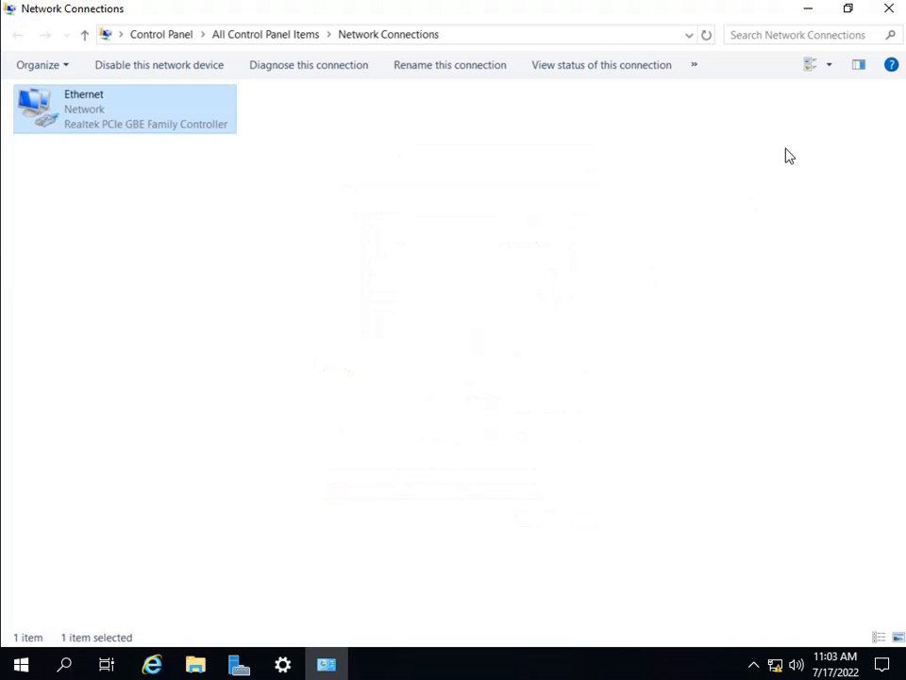
click(891, 17)
click(640, 17)
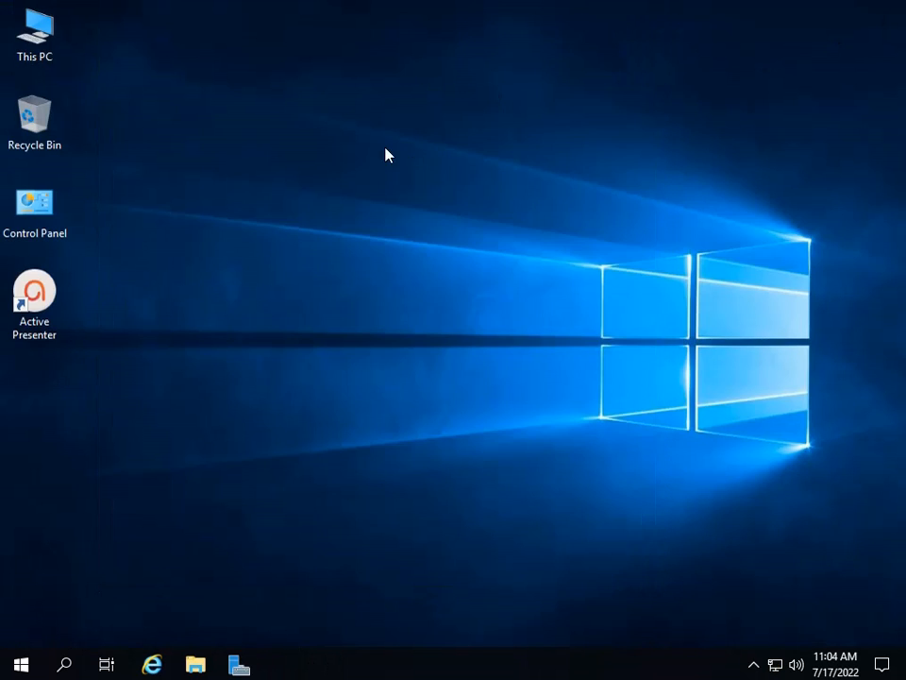
right_click(384, 148)
right_click(341, 180)
key(Escape)
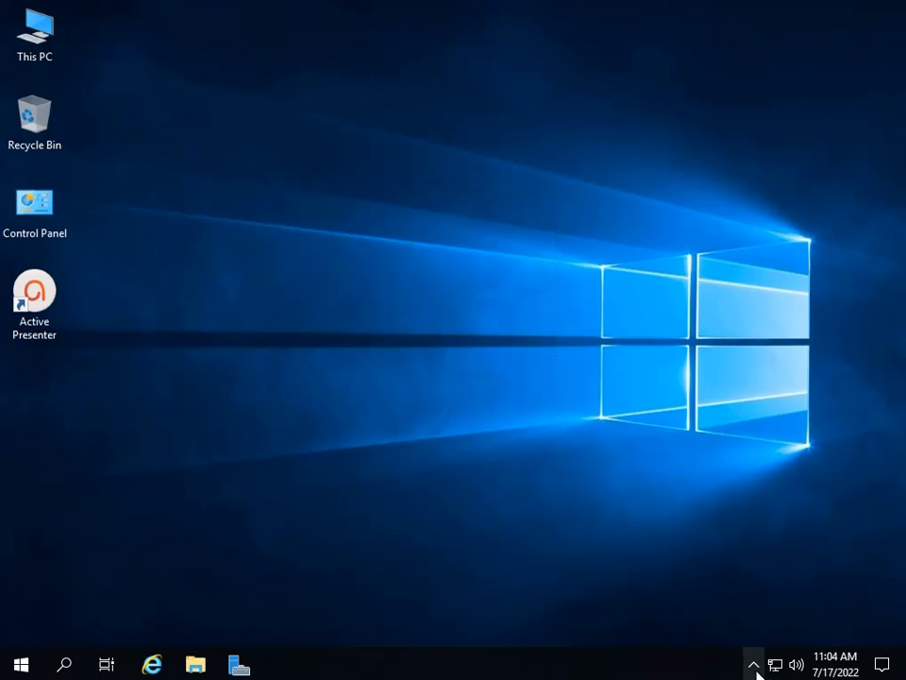
right_click(303, 272)
click(366, 326)
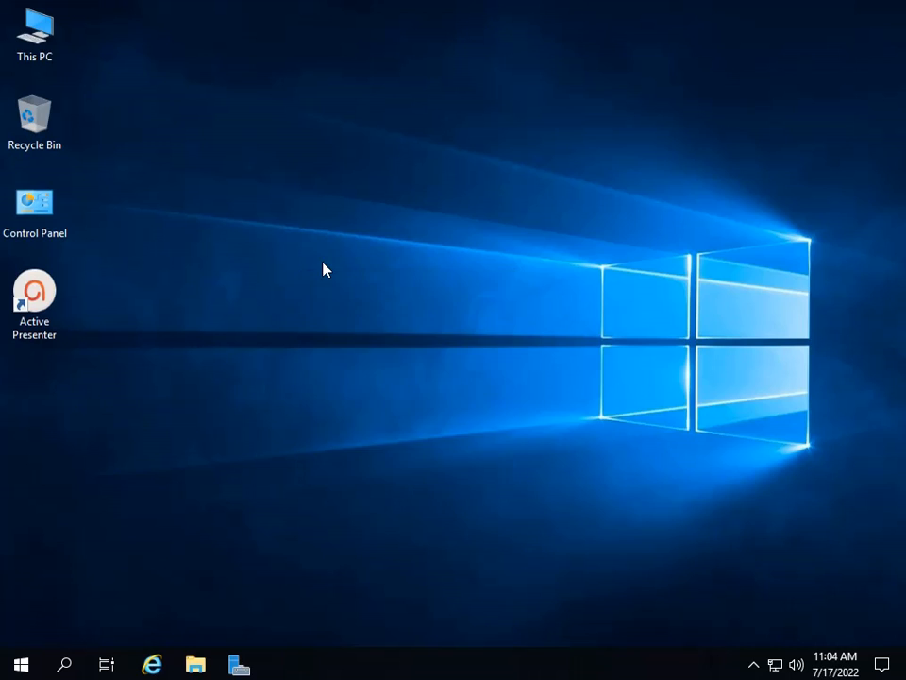
right_click(322, 261)
click(373, 316)
right_click(227, 168)
click(287, 219)
right_click(241, 127)
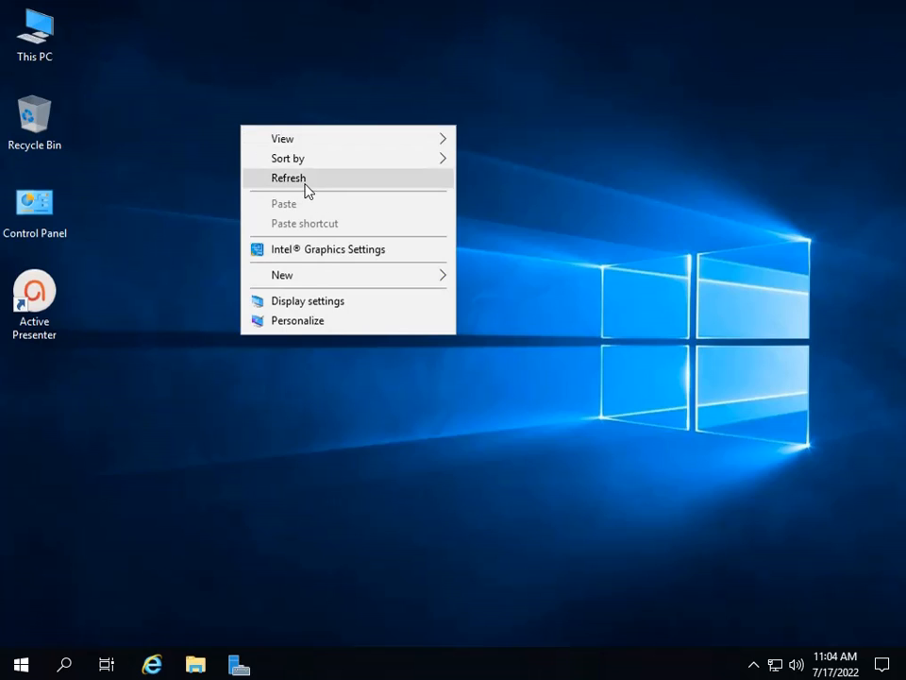
click(303, 182)
right_click(267, 163)
click(284, 212)
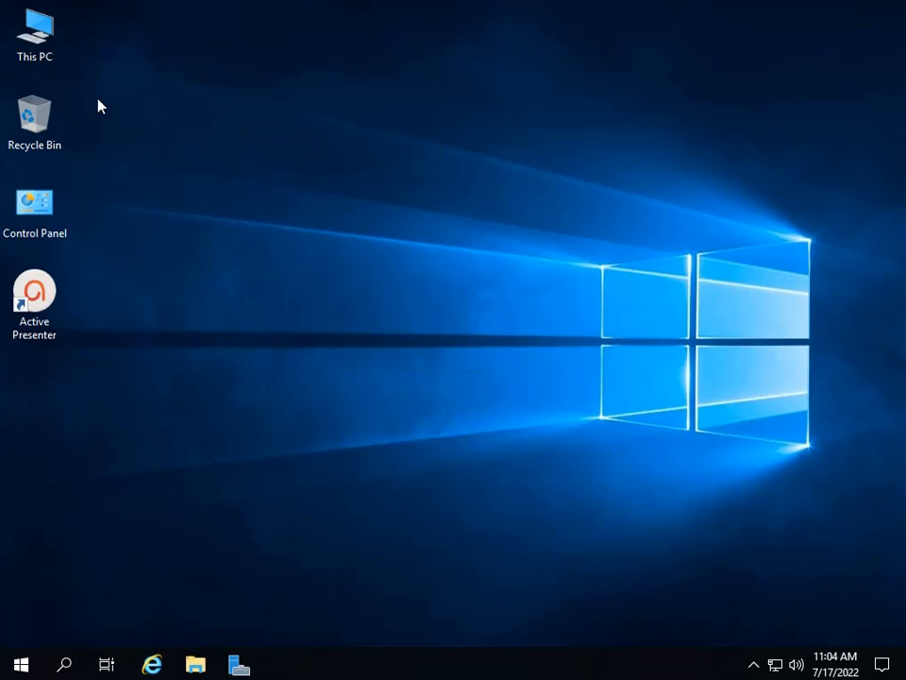
- Open This PC, look into the NPGB01 (G:) drive and return to the overview of drives
double_click(24, 53)
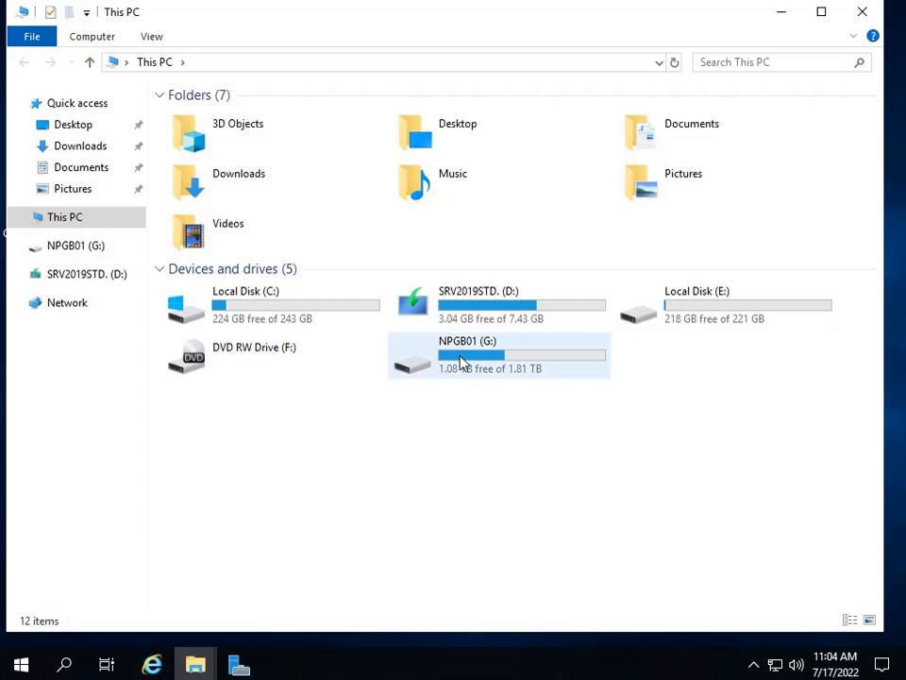
click(504, 368)
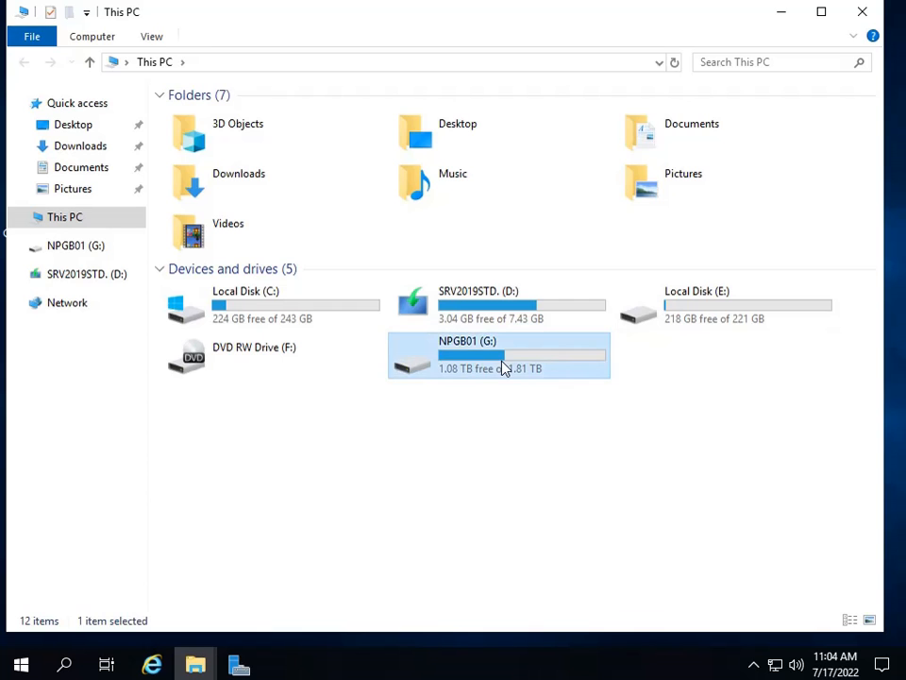
click(71, 60)
click(86, 60)
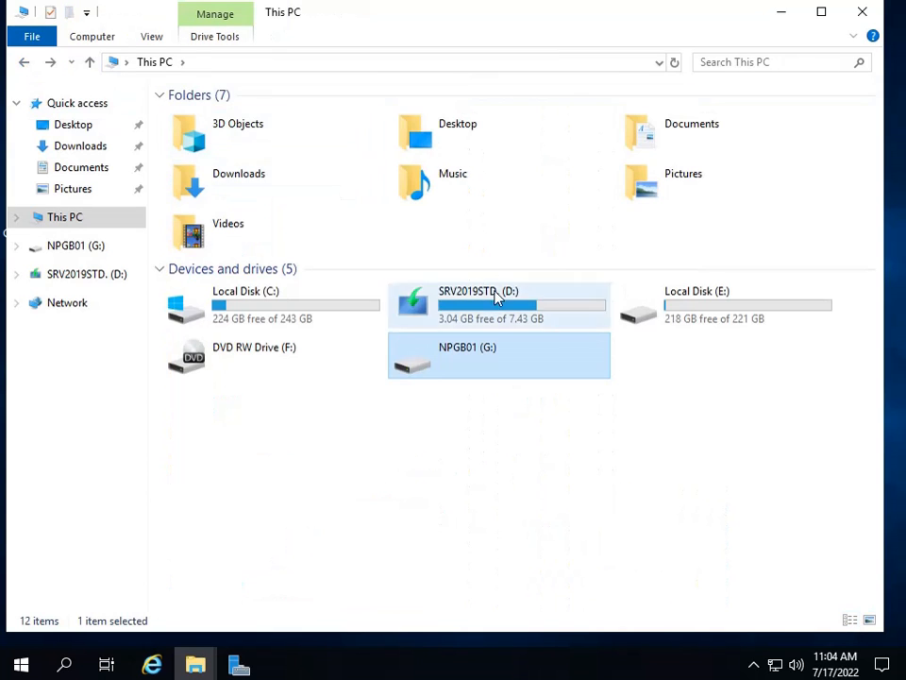
double_click(472, 357)
click(25, 62)
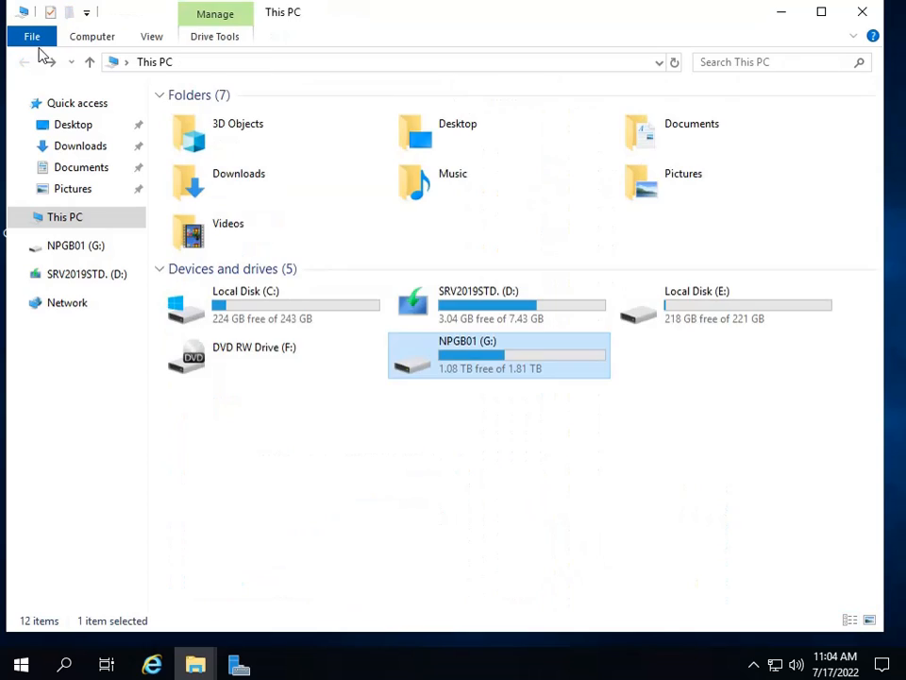
click(89, 62)
click(66, 221)
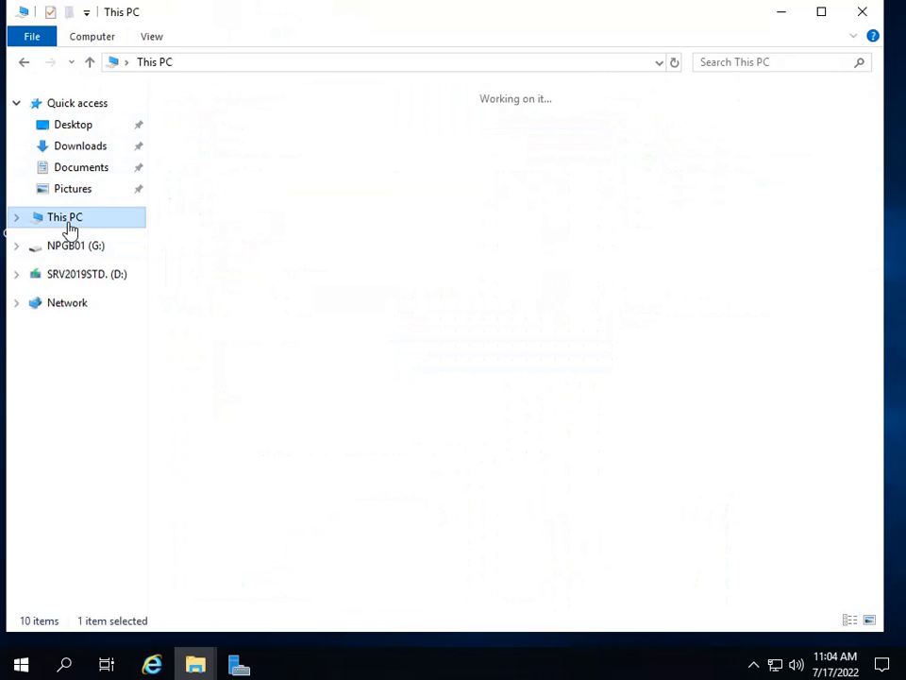
- Run ChromeSetup from Local Disk (E:) and minimize the File Explorer window
double_click(669, 311)
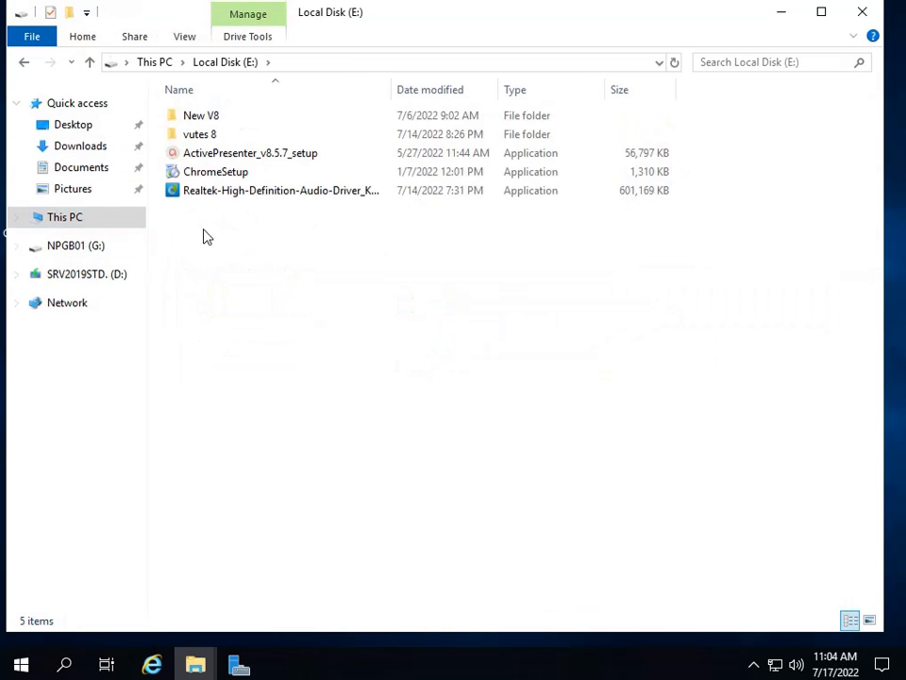
click(202, 177)
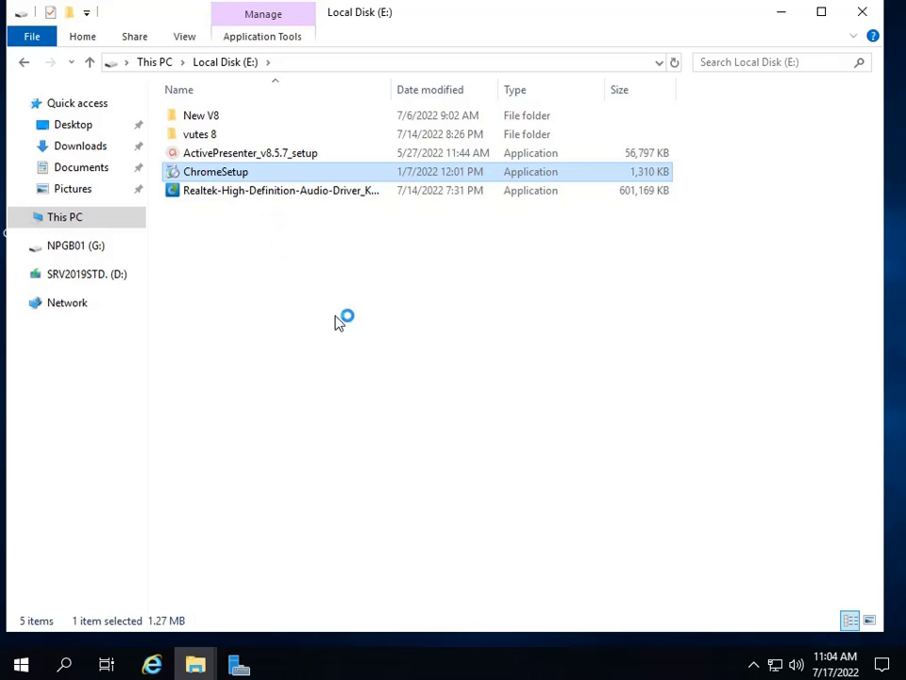
click(780, 17)
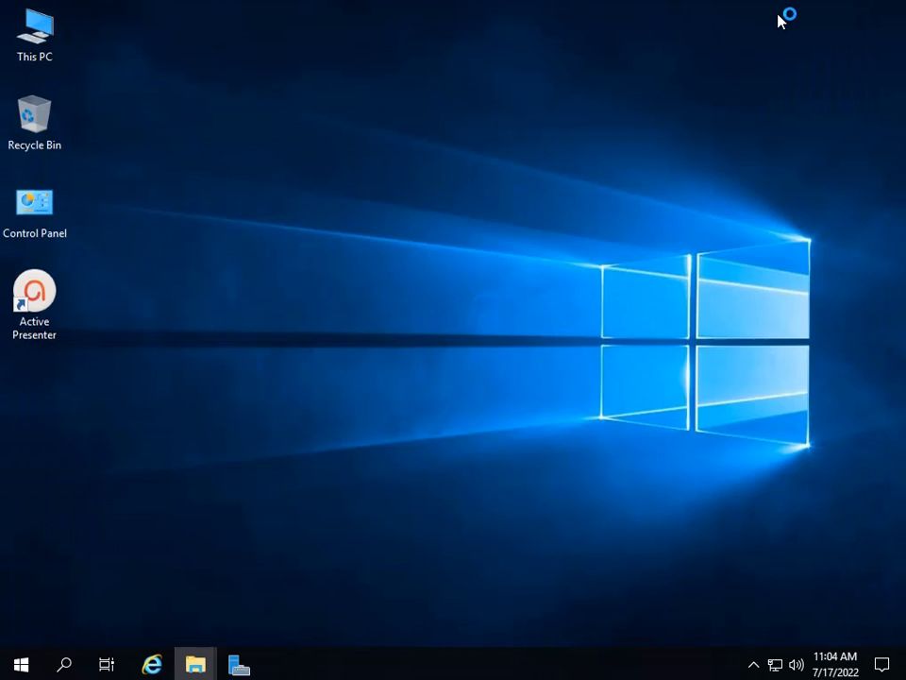
right_click(370, 103)
click(437, 158)
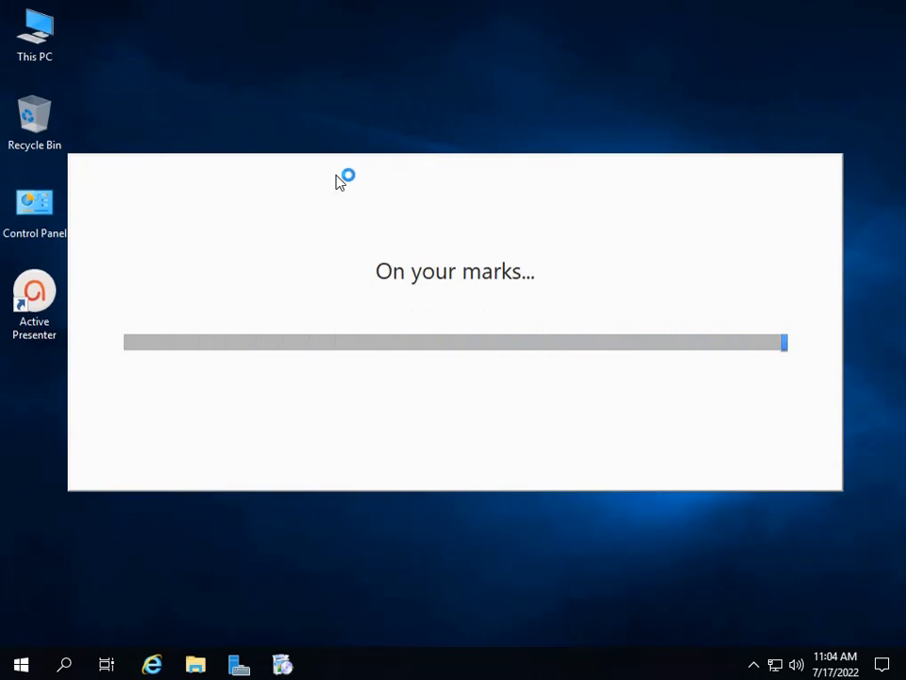
drag(337, 175, 330, 140)
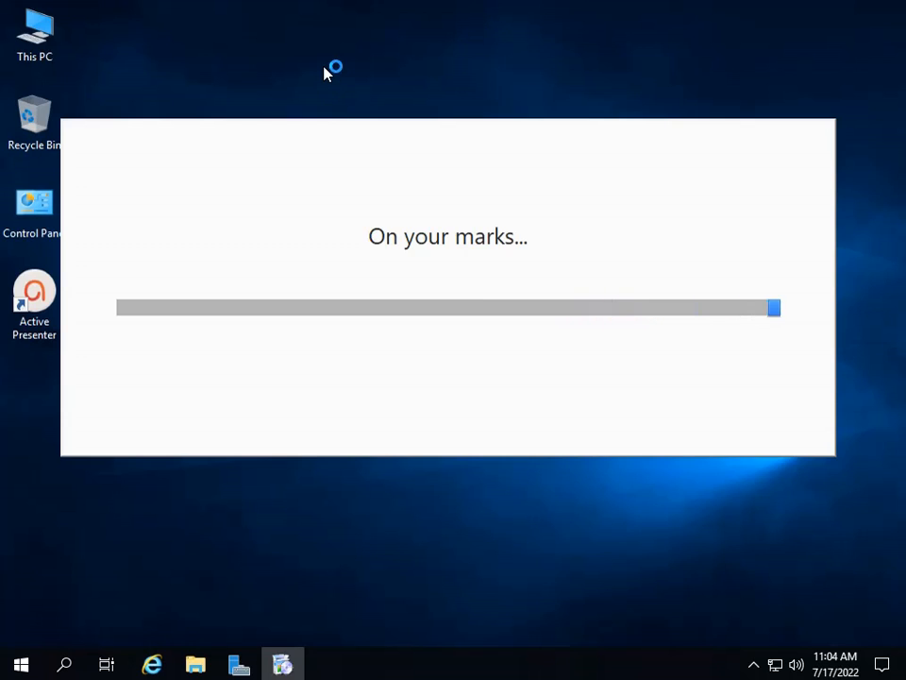
right_click(326, 68)
click(374, 125)
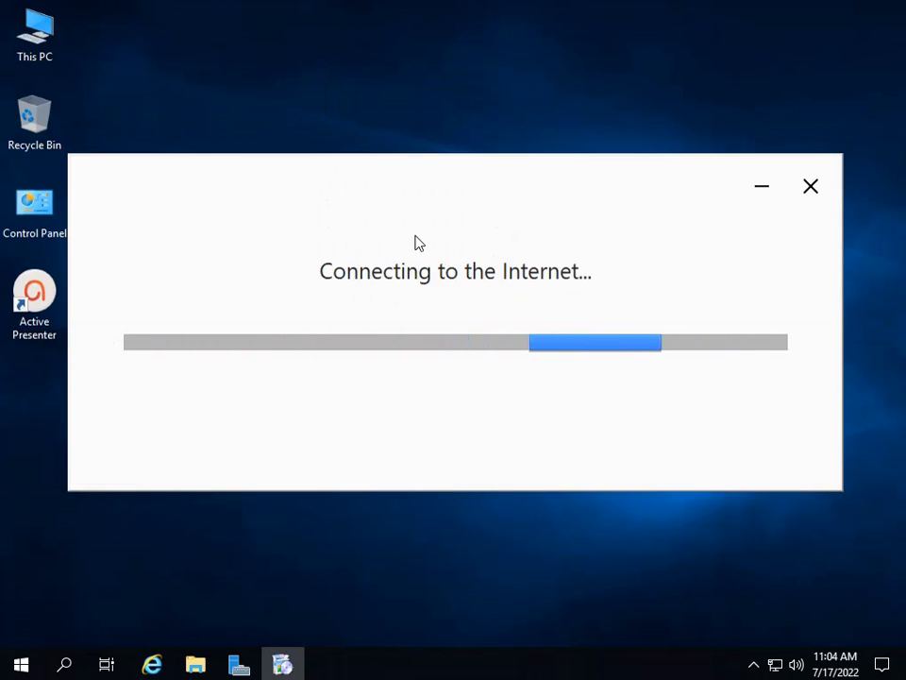
click(759, 189)
right_click(416, 184)
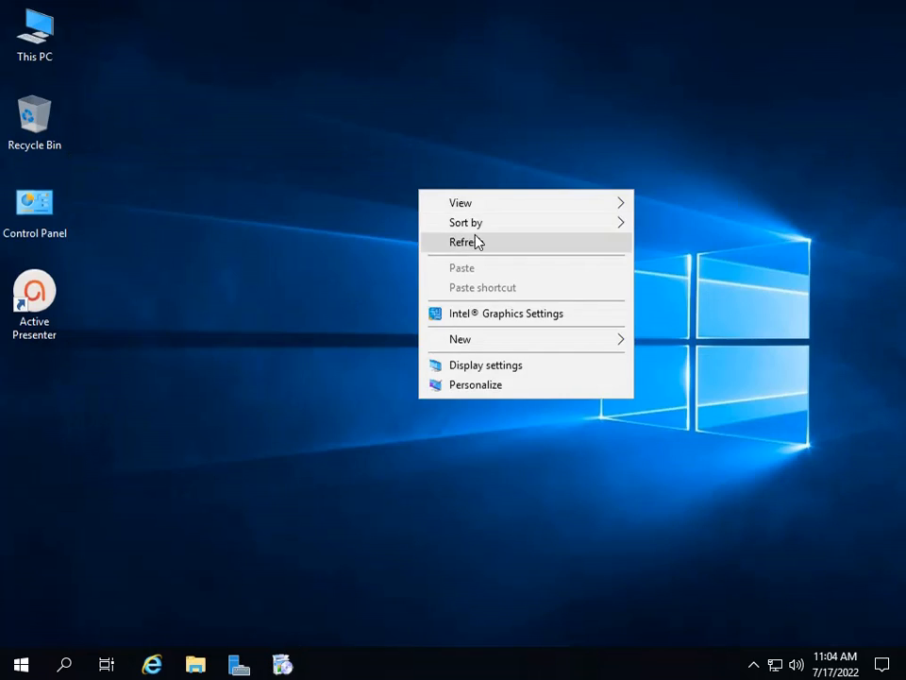
click(478, 241)
right_click(243, 182)
click(284, 235)
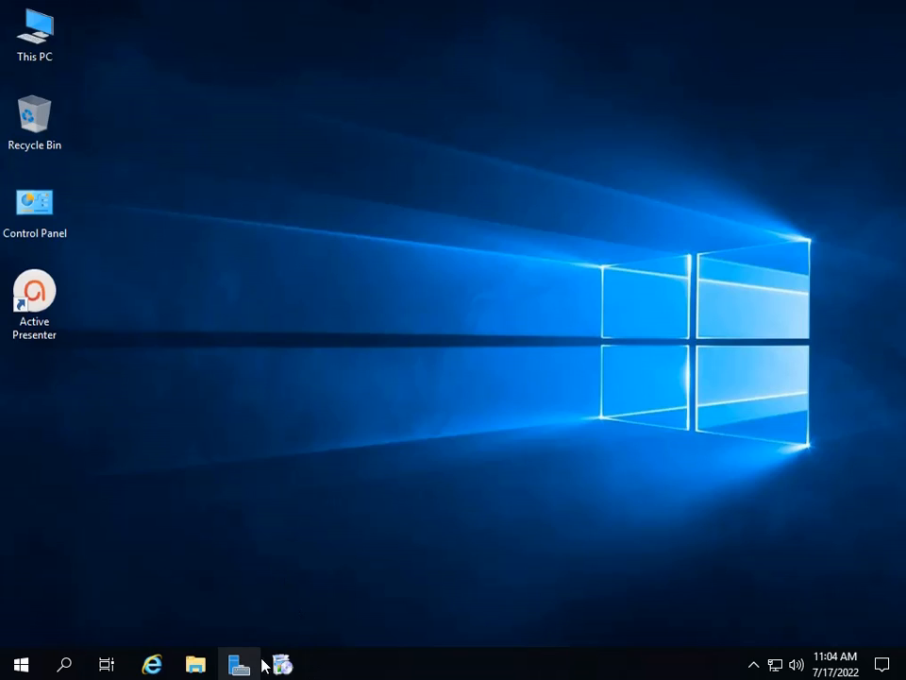
right_click(246, 280)
click(291, 325)
click(283, 666)
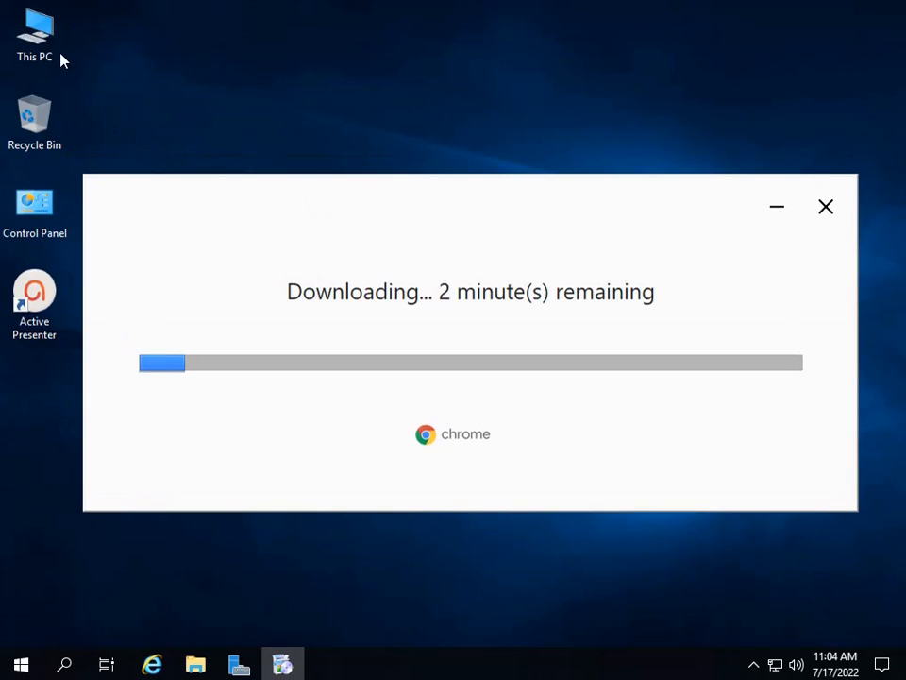
right_click(187, 68)
click(249, 119)
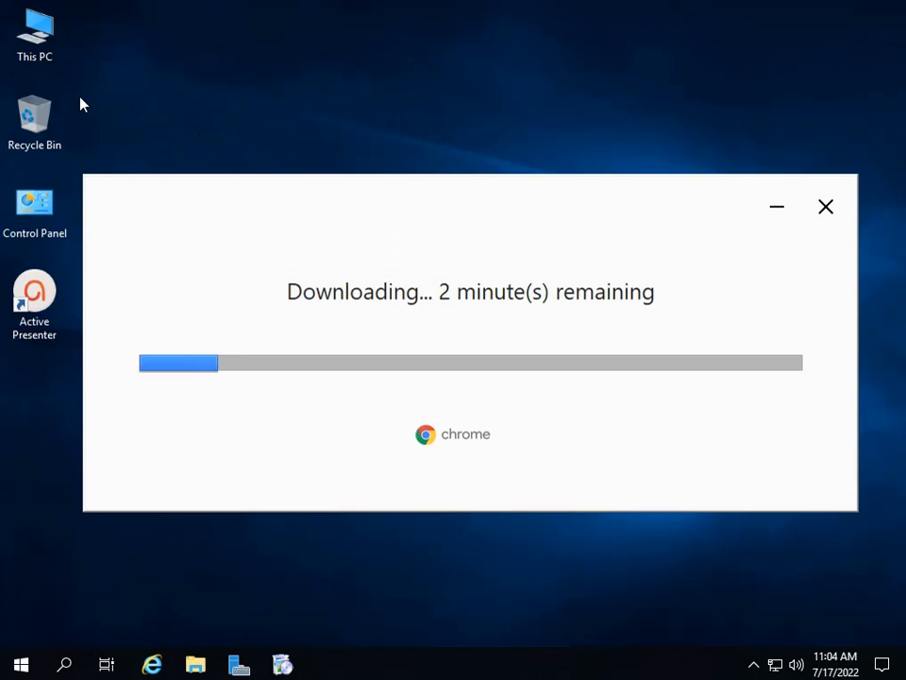
- Try entering NPGB as the computer name in the system properties, discard the change and minimize the System window
right_click(43, 42)
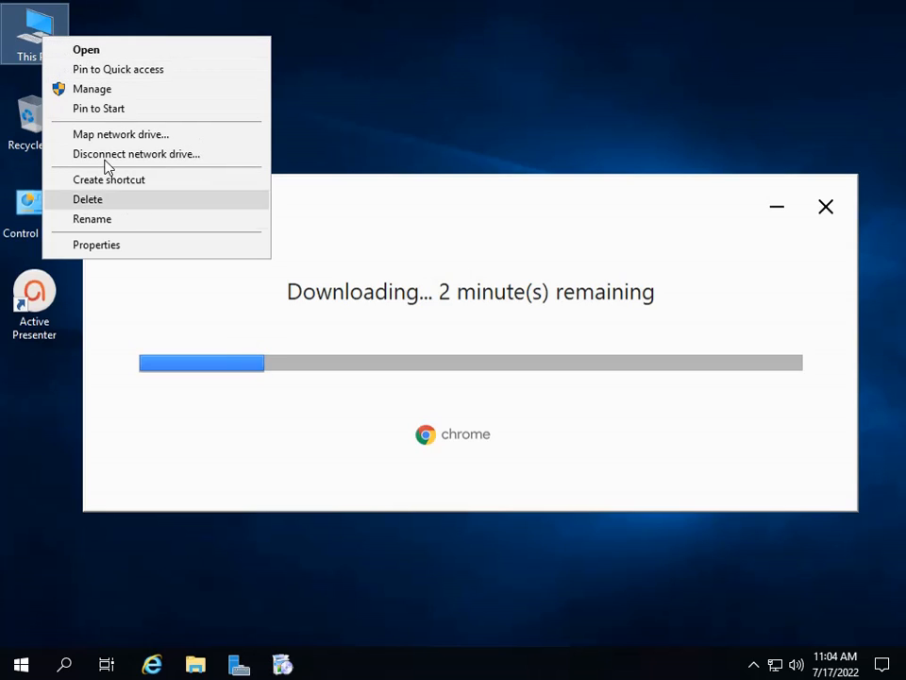
click(98, 244)
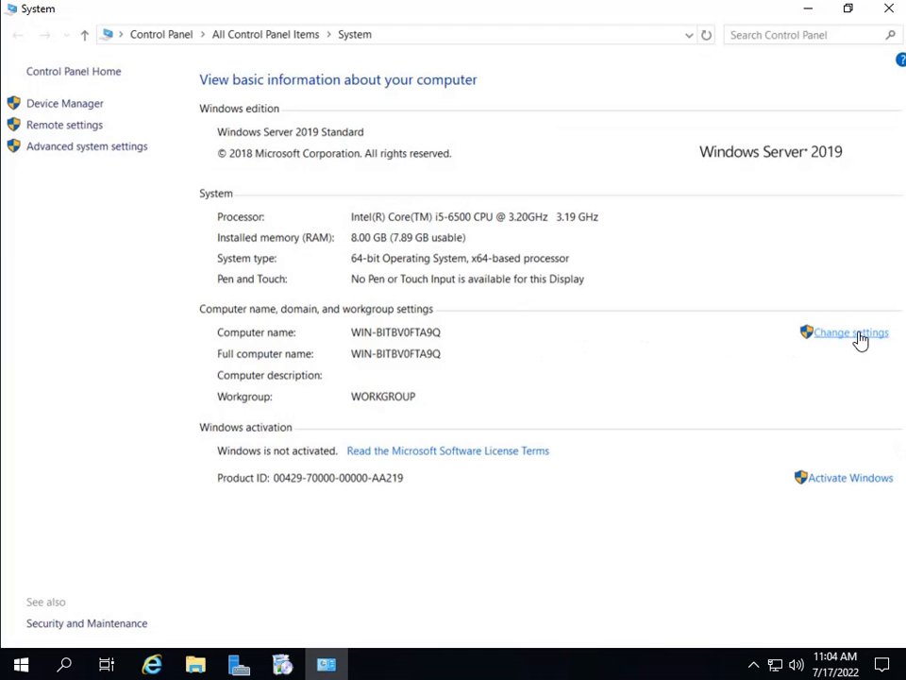
click(859, 340)
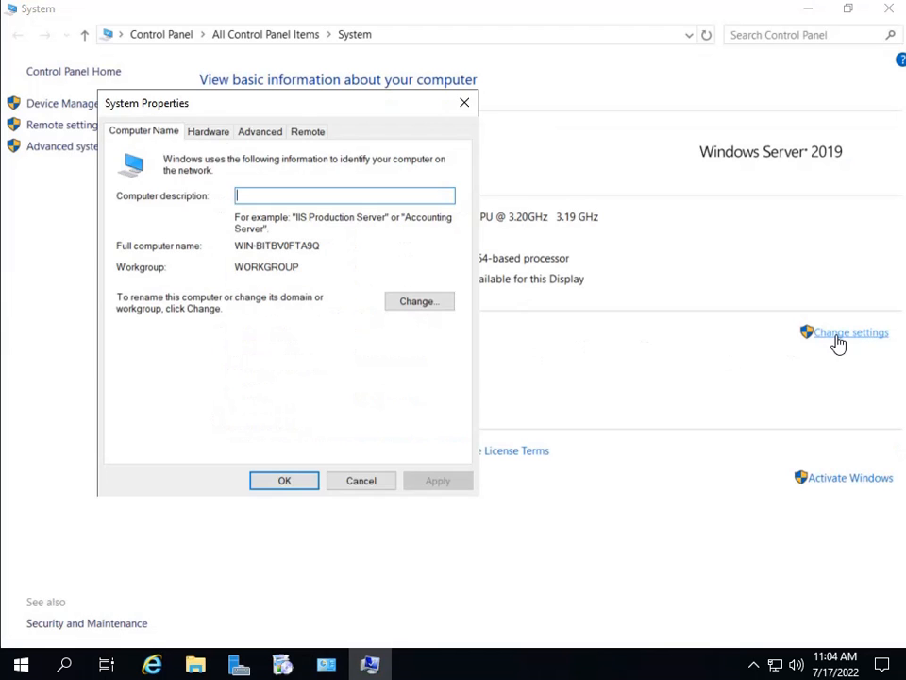
click(413, 304)
click(255, 235)
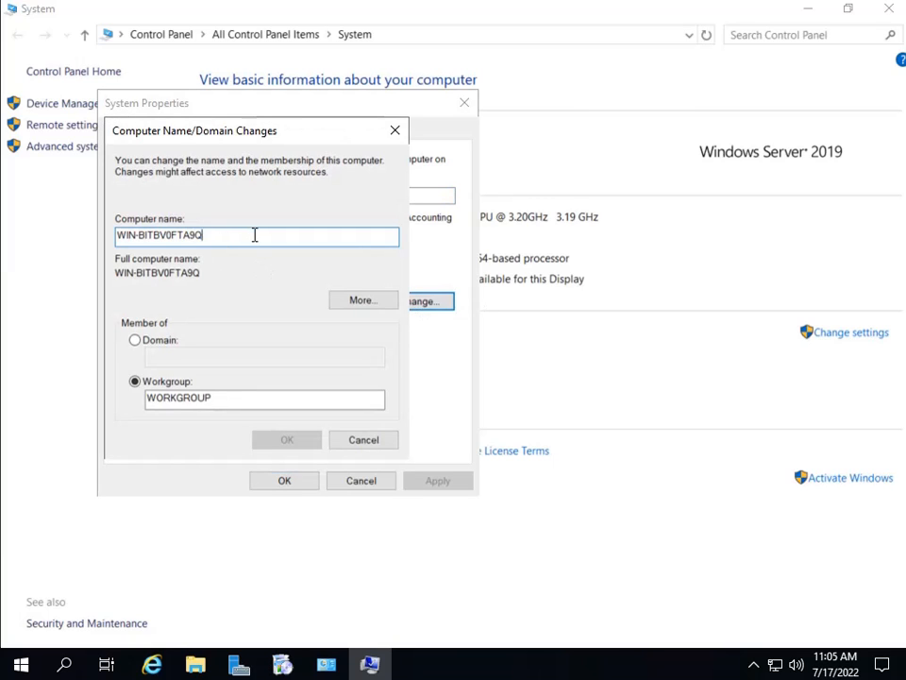
drag(255, 235, 36, 218)
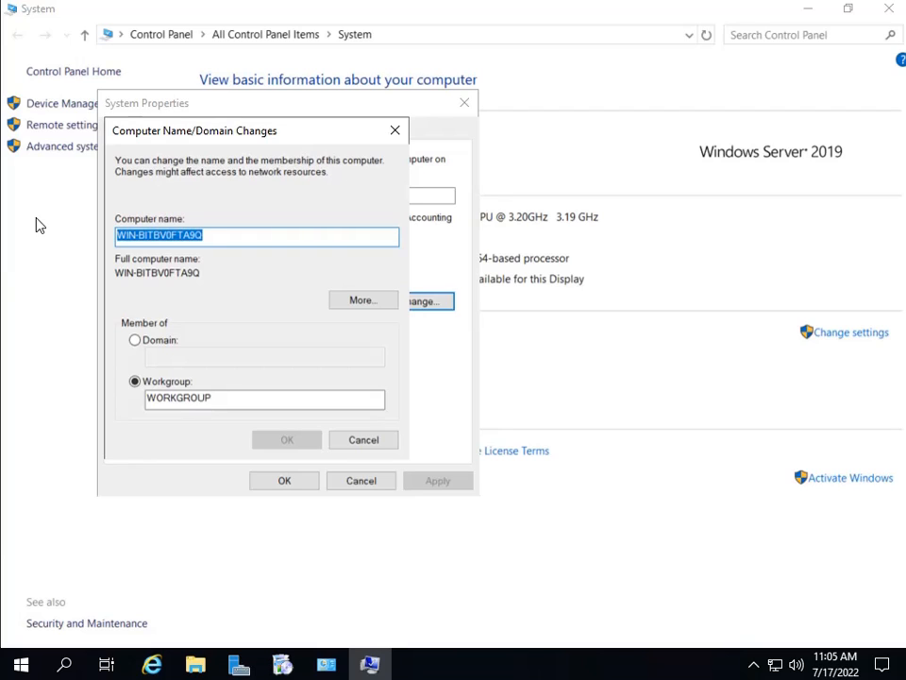
text(N)
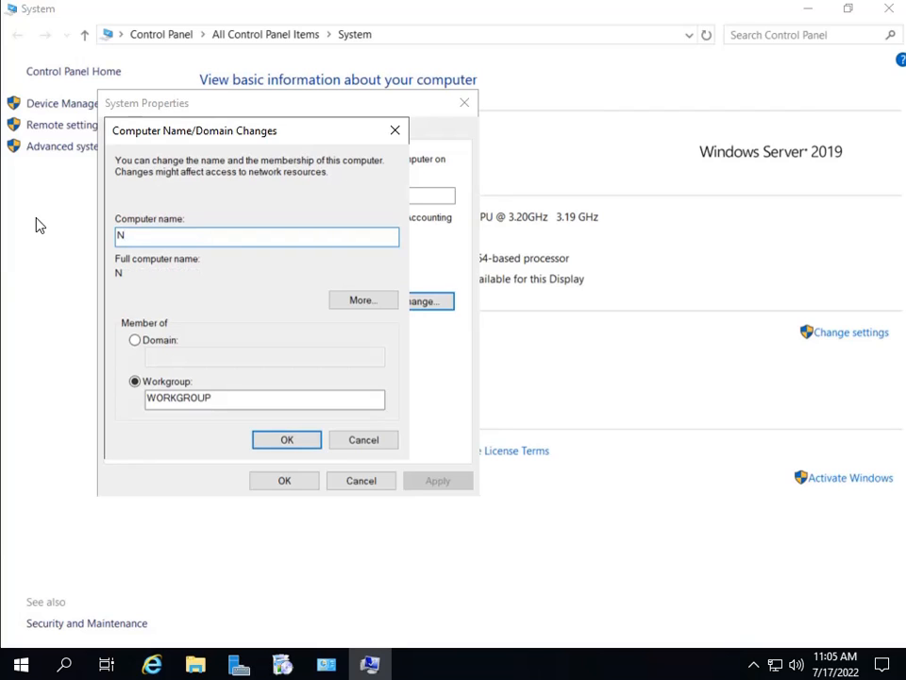
text(PGB)
drag(200, 137, 296, 138)
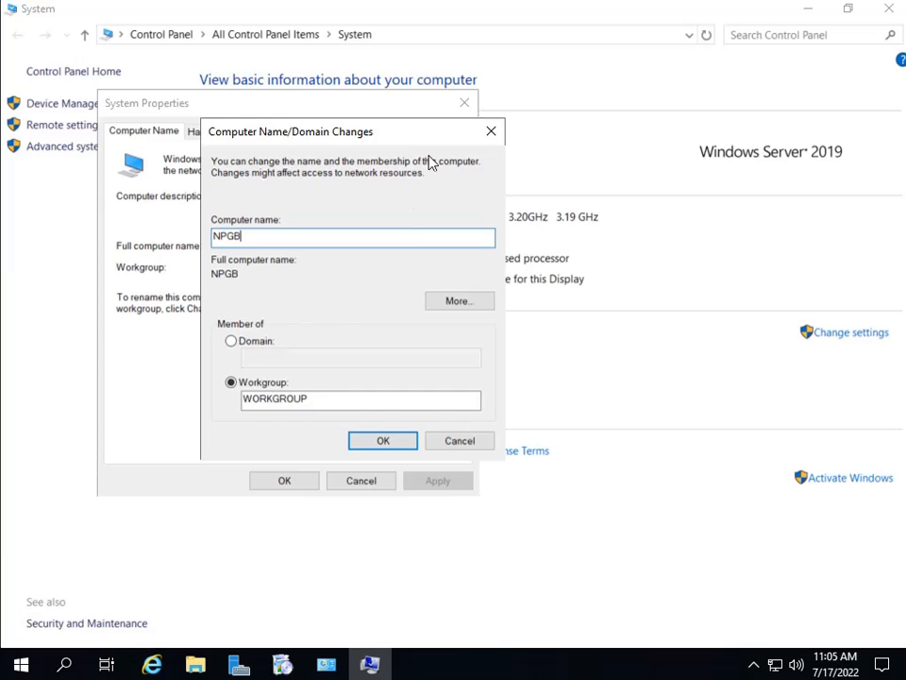
click(492, 138)
click(463, 102)
click(810, 12)
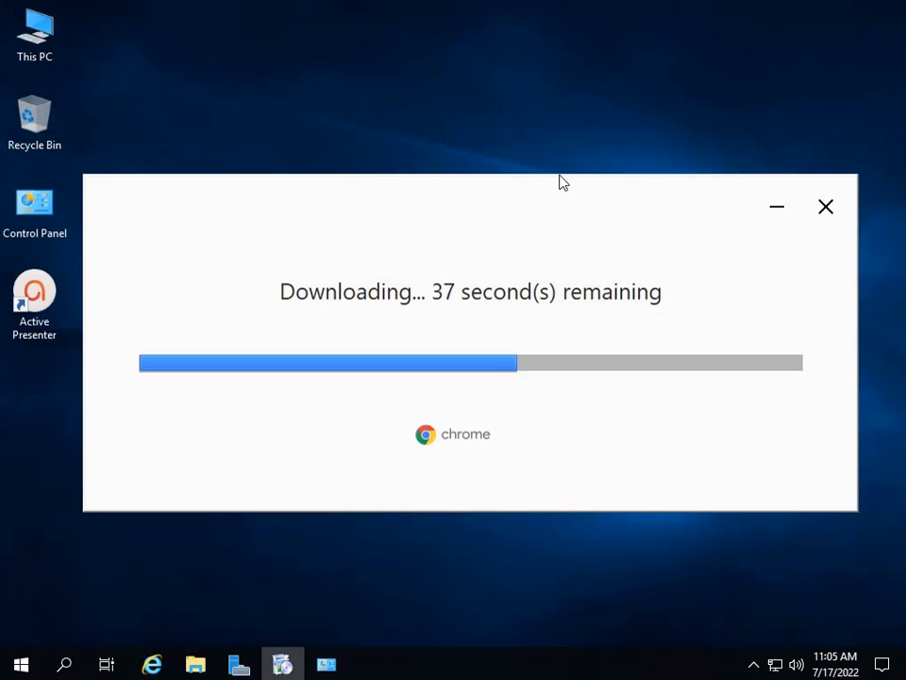
right_click(389, 98)
click(435, 151)
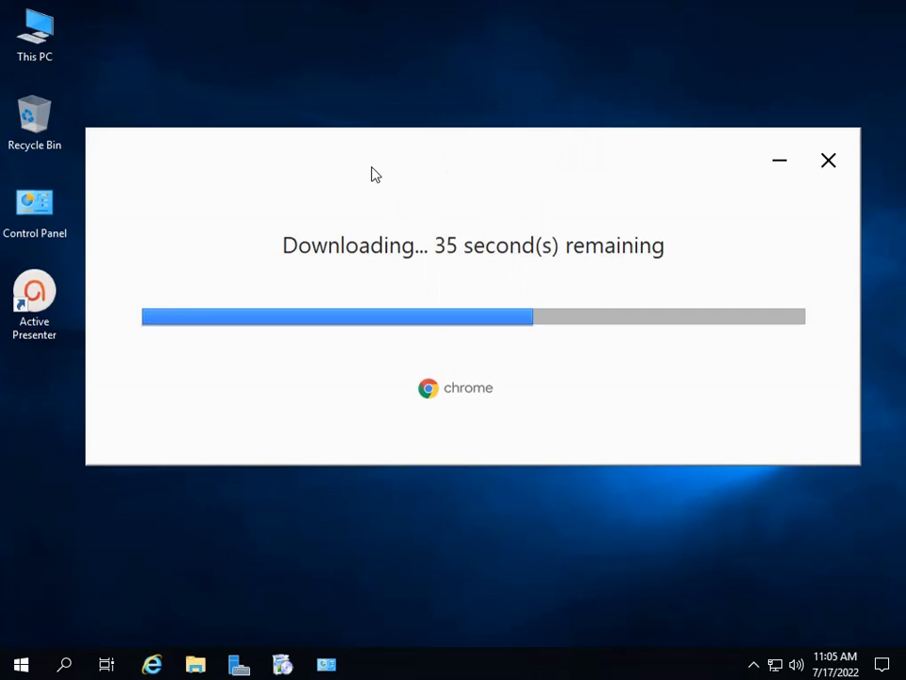
drag(374, 174, 385, 193)
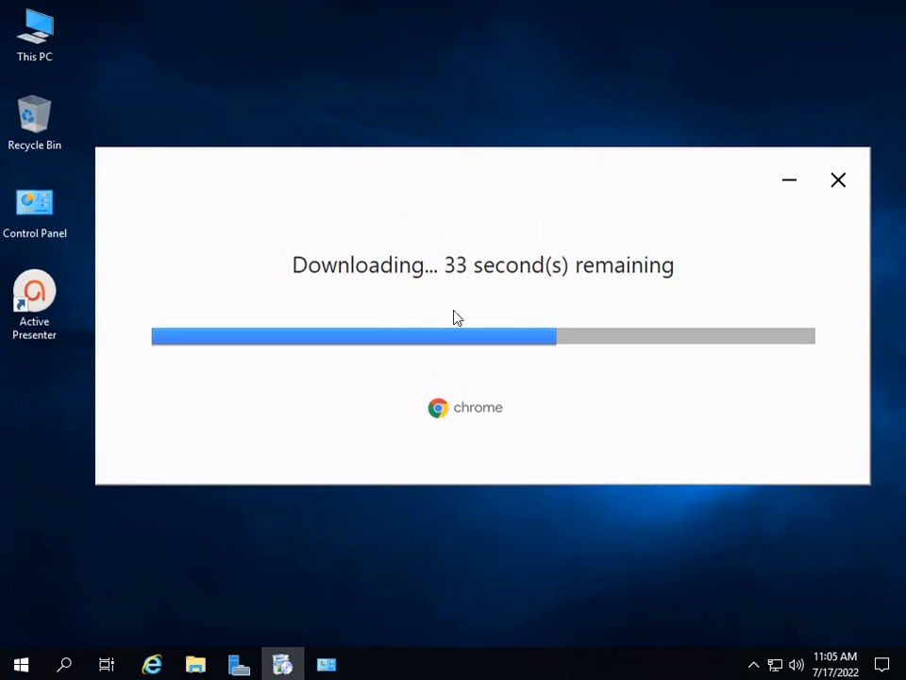
right_click(295, 114)
click(347, 154)
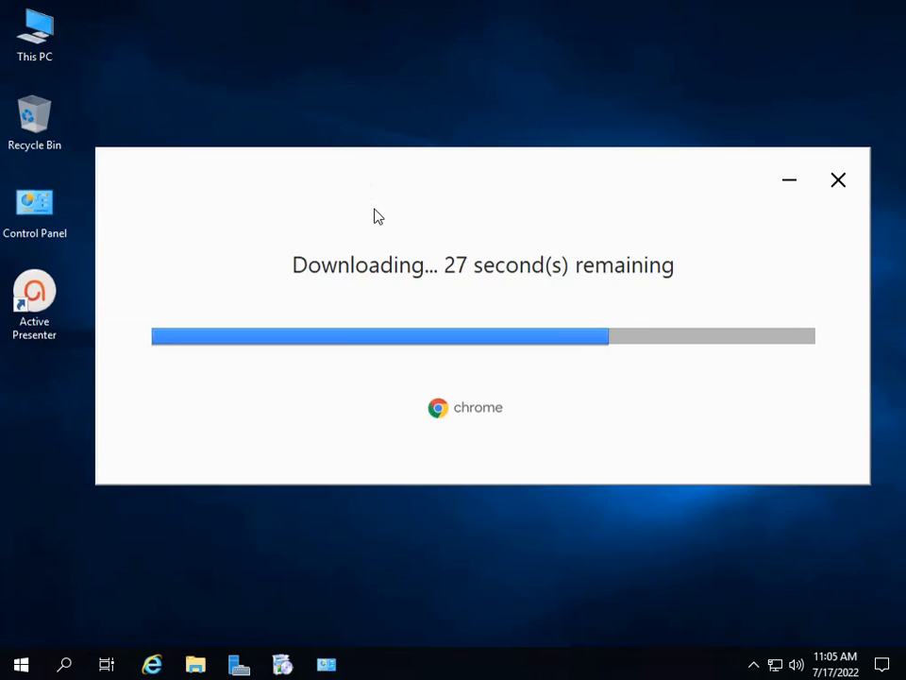
drag(374, 216, 366, 197)
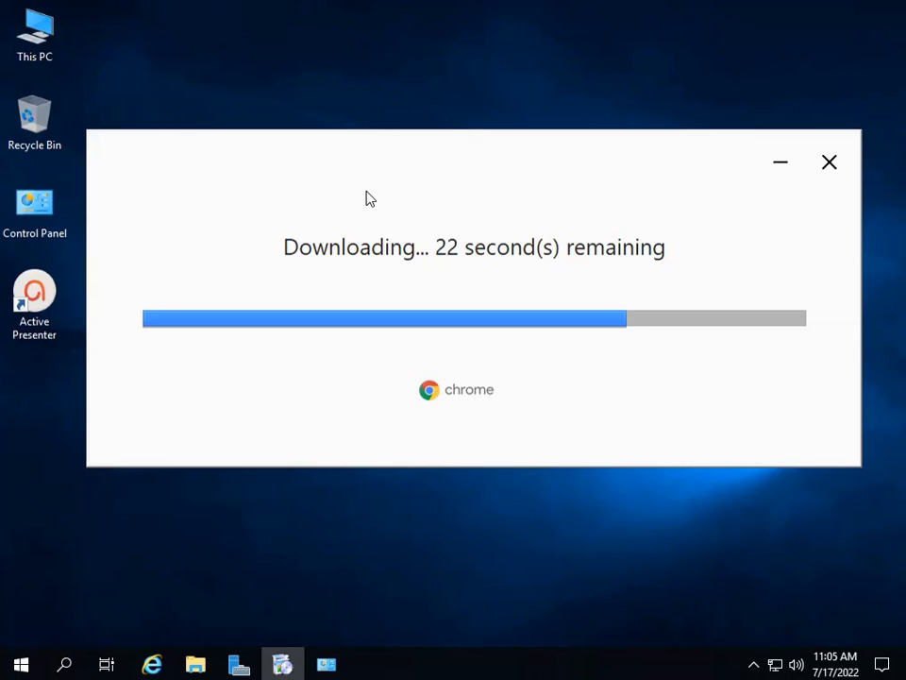
mouse_move(366, 177)
mouse_down()
mouse_move(346, 227)
mouse_move(362, 162)
mouse_up()
right_click(327, 102)
click(360, 155)
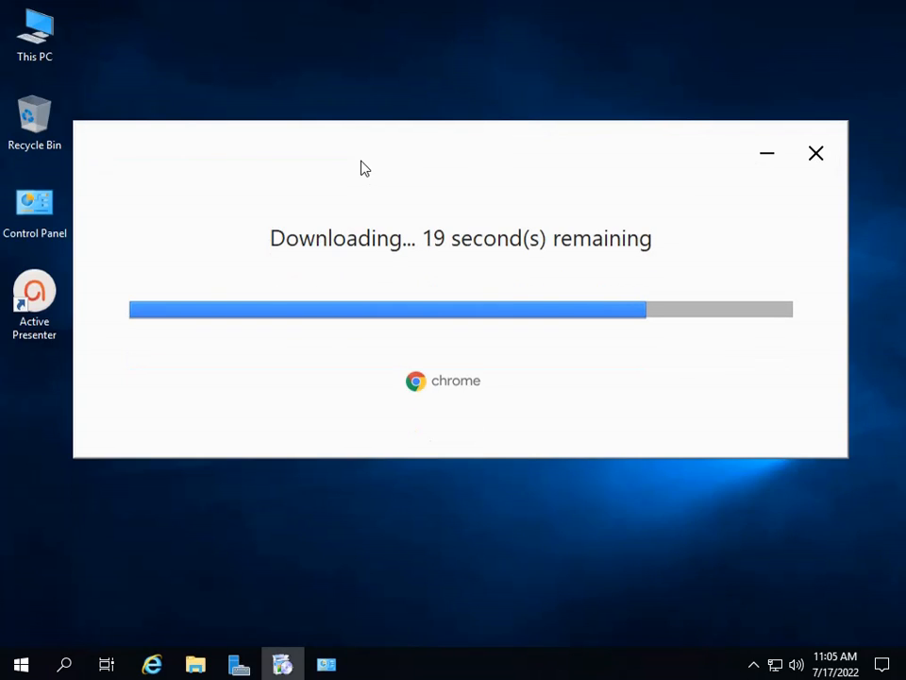
drag(365, 168, 336, 207)
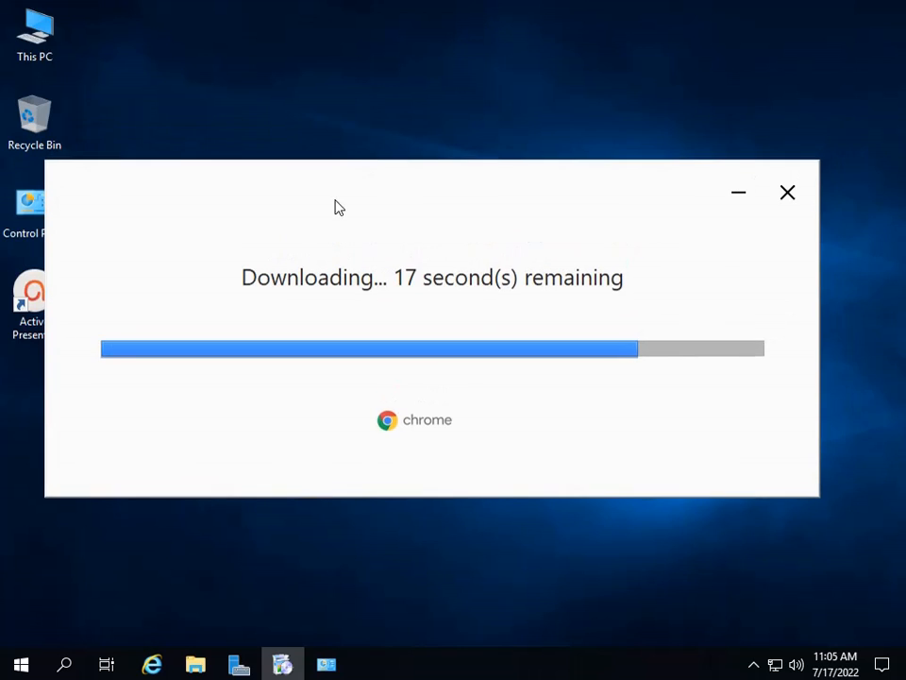
drag(476, 224, 439, 228)
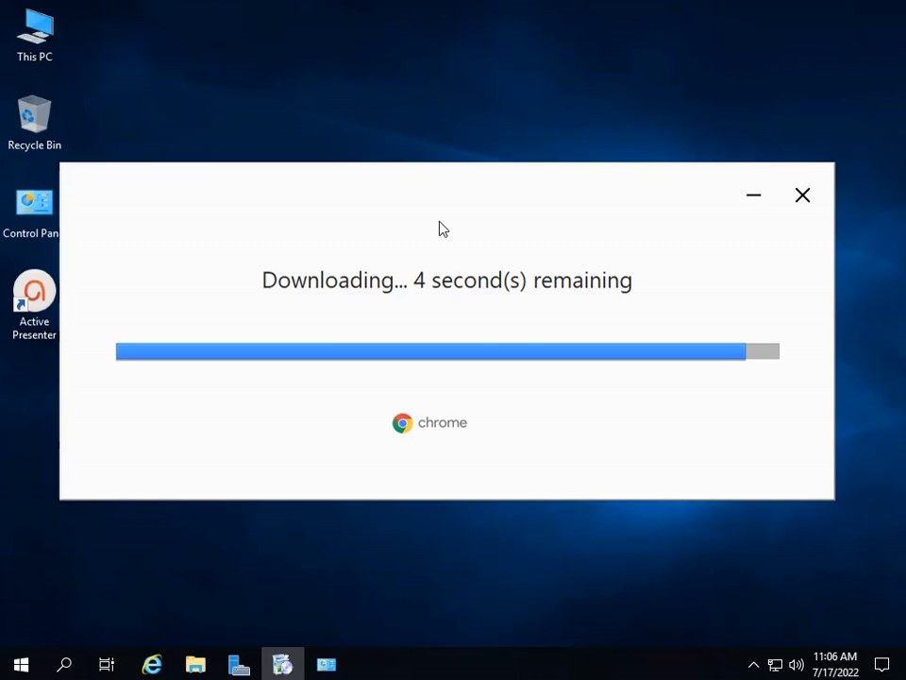
right_click(405, 107)
click(443, 151)
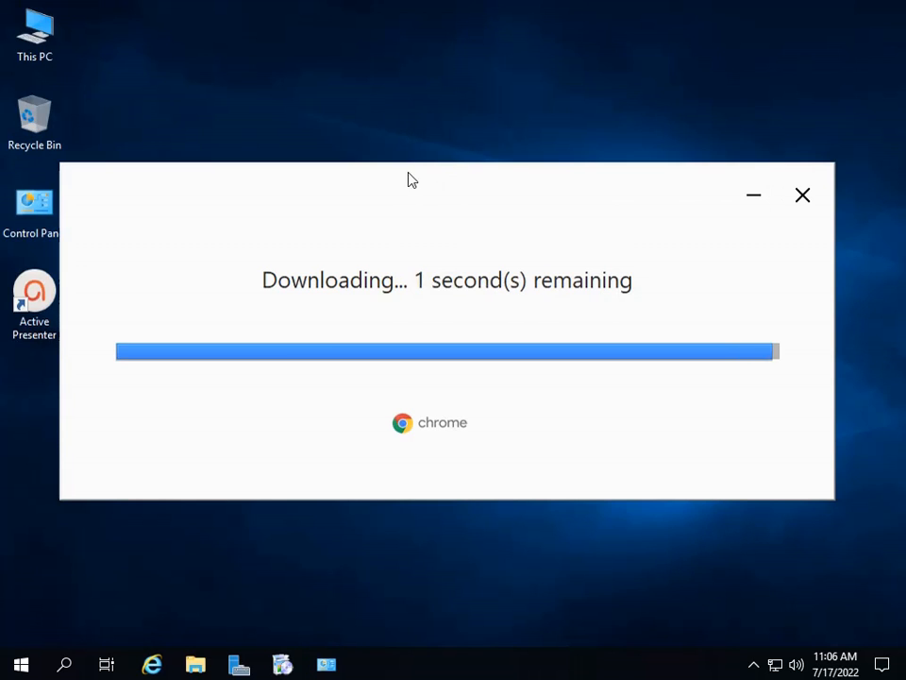
right_click(289, 101)
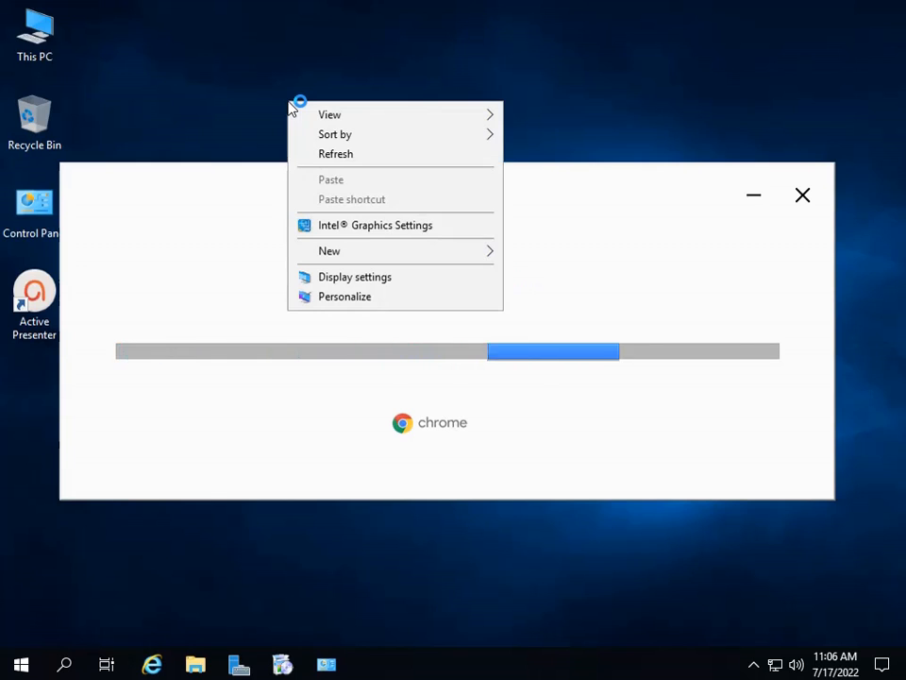
click(358, 156)
right_click(359, 106)
click(400, 158)
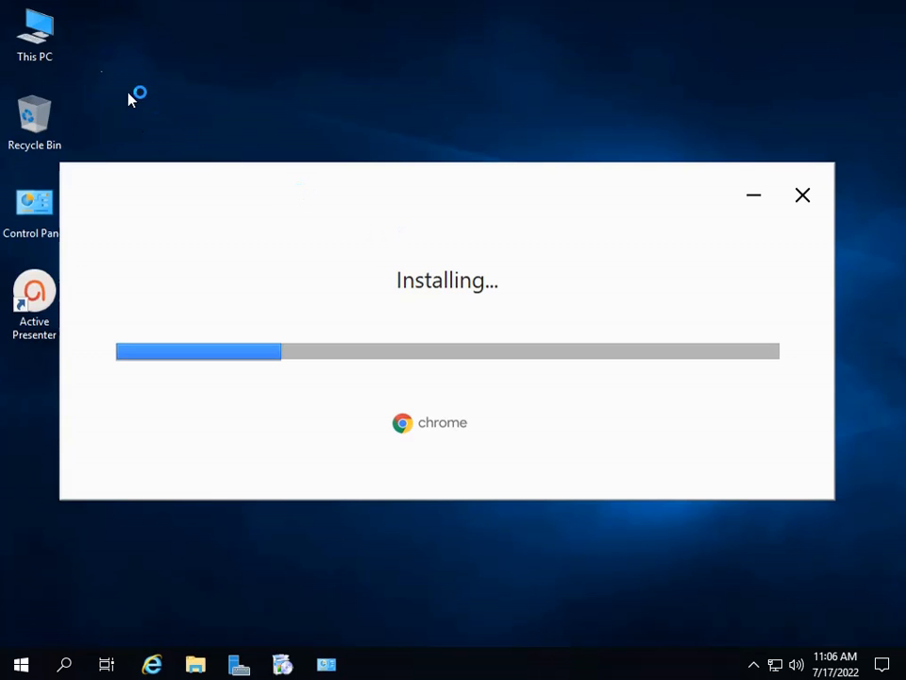
drag(327, 185, 338, 150)
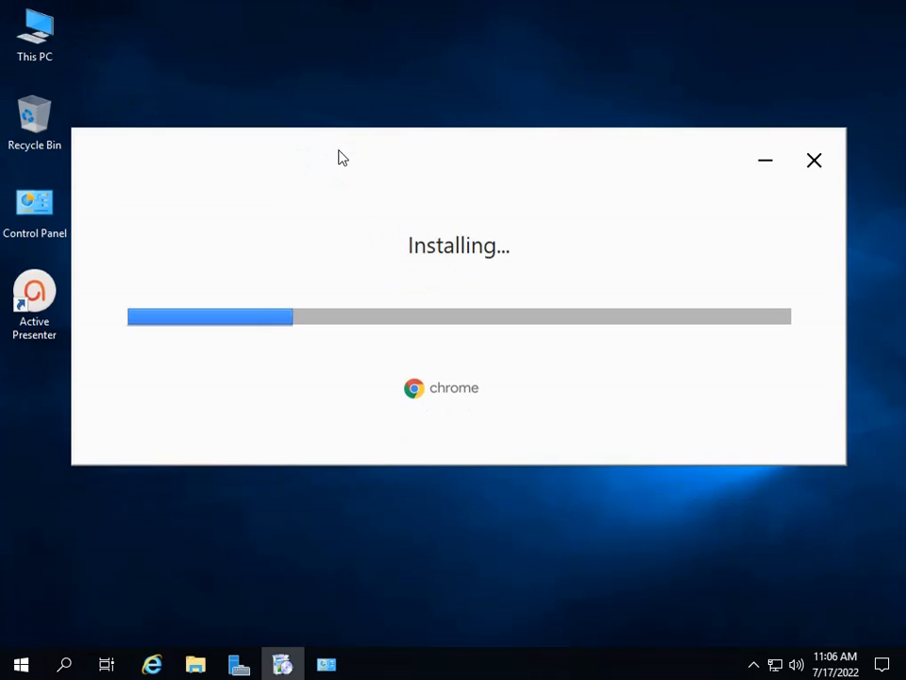
right_click(324, 54)
right_click(355, 77)
click(393, 127)
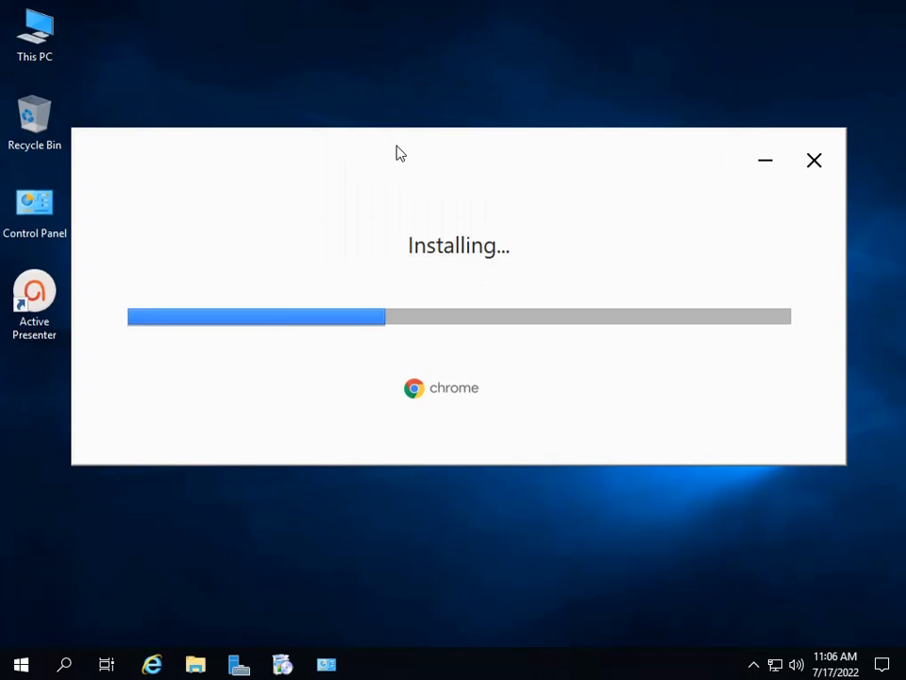
drag(404, 156, 414, 229)
right_click(347, 143)
click(389, 201)
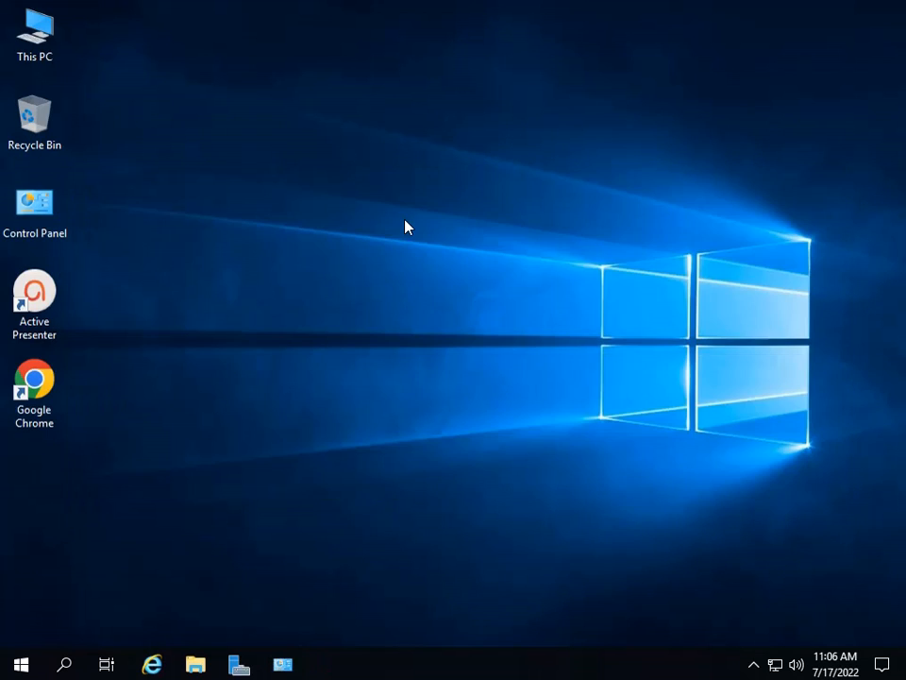
right_click(297, 176)
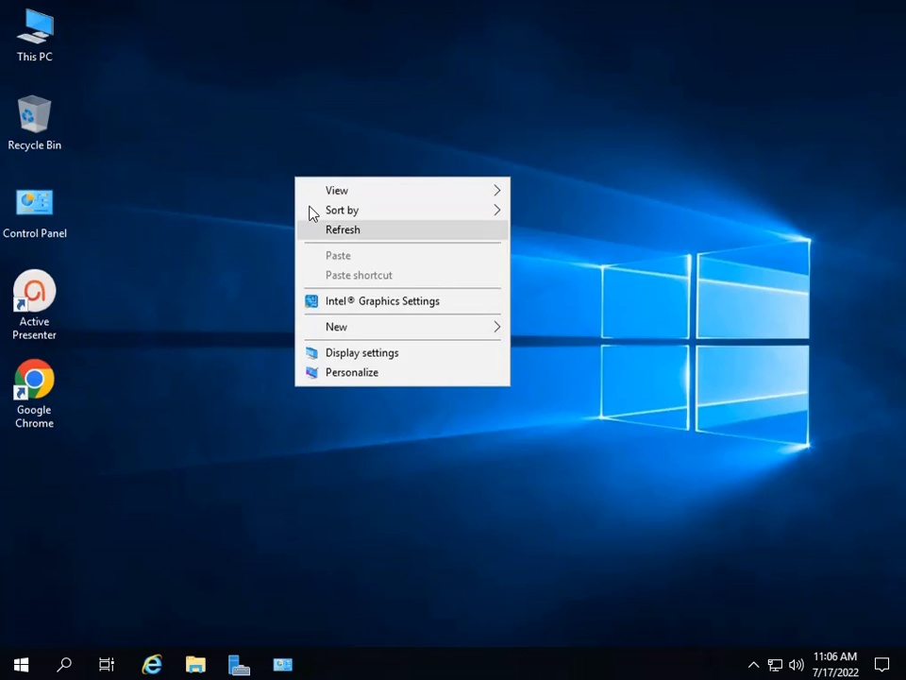
click(326, 229)
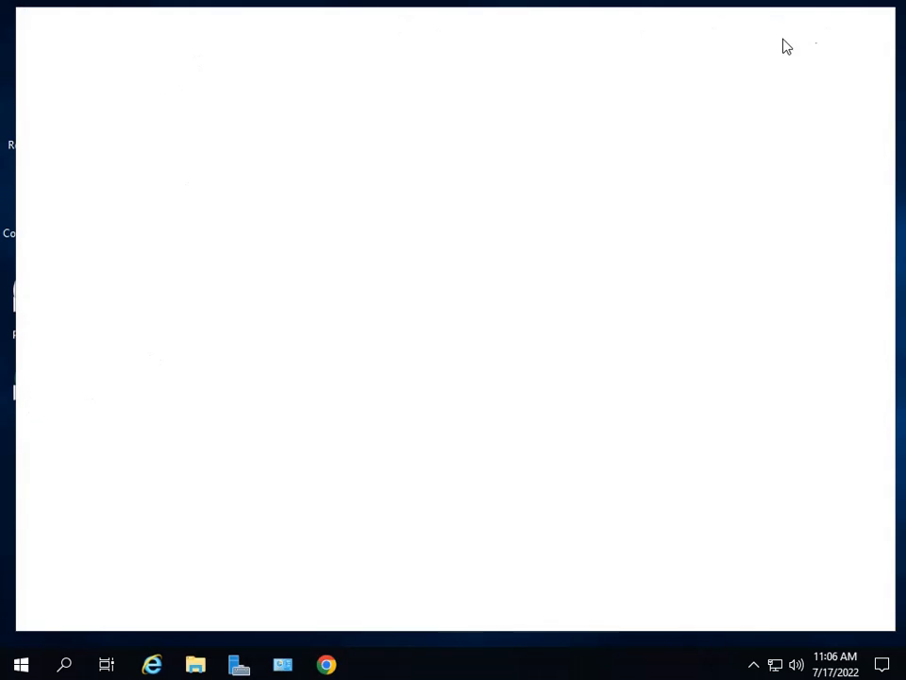
- Maximize the new Chrome window and try to open campusexam.vu.edu.pk
double_click(567, 23)
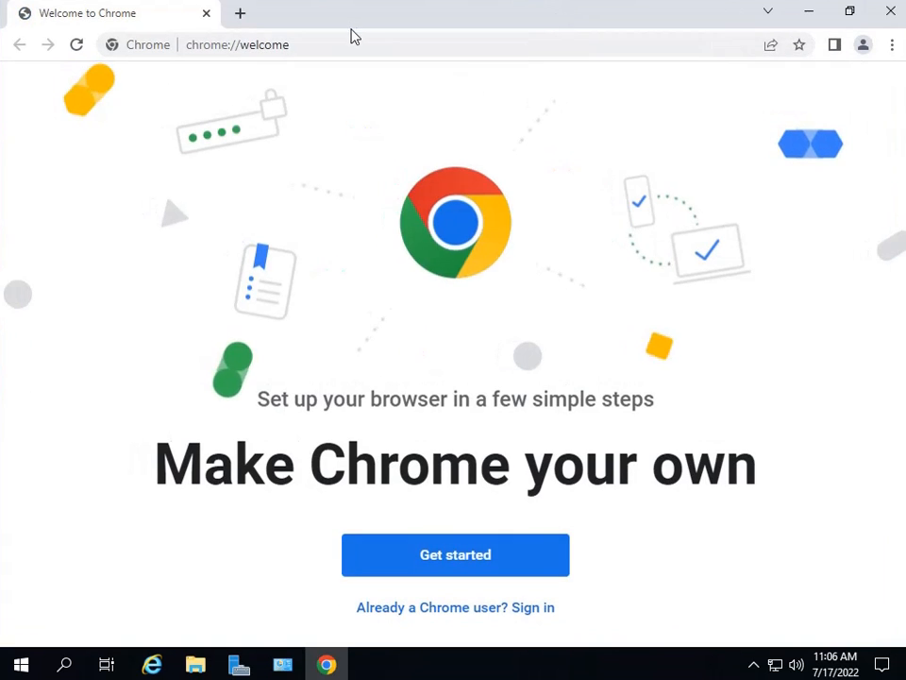
click(352, 44)
text(CAMPUS)
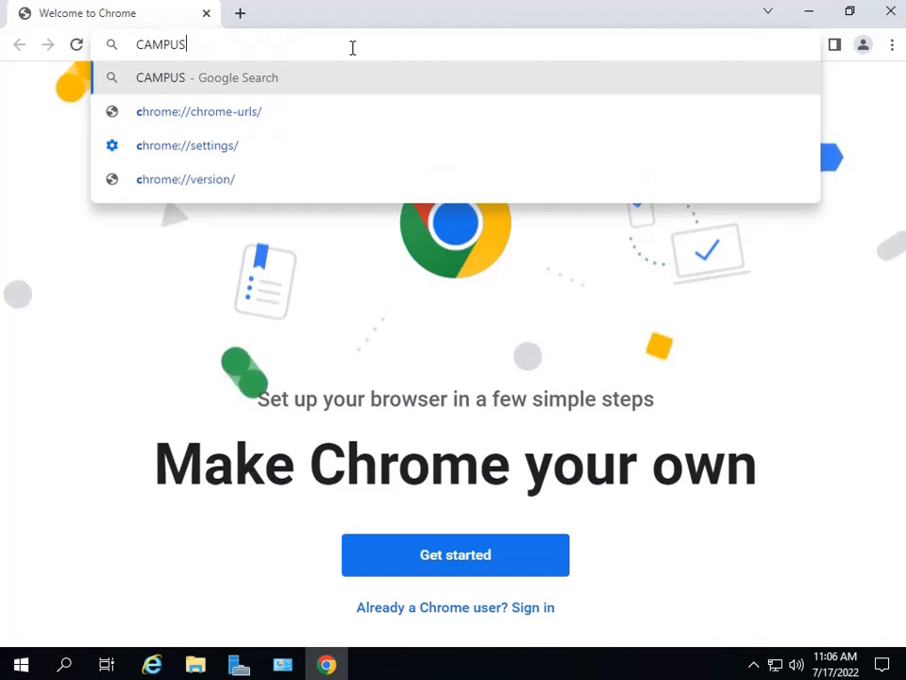
key(BackSpace)
key(BackSpace)
key(BackSpace)
key(BackSpace)
key(BackSpace)
key(BackSpace)
text(c)
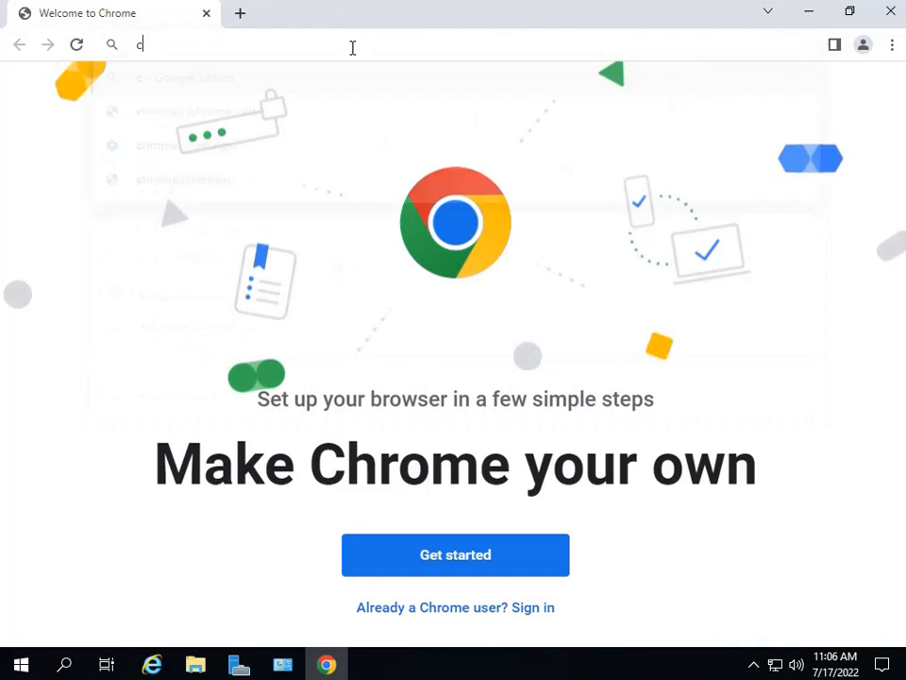
text(ampus.vu.edu.)
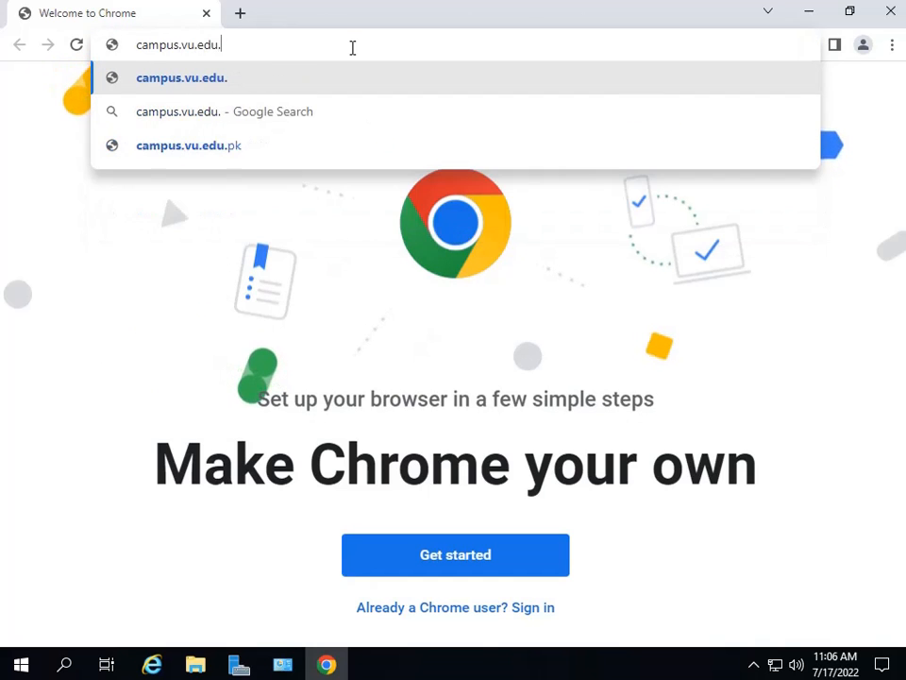
key(BackSpace)
key(BackSpace)
key(BackSpace)
key(BackSpace)
key(BackSpace)
key(BackSpace)
key(BackSpace)
key(BackSpace)
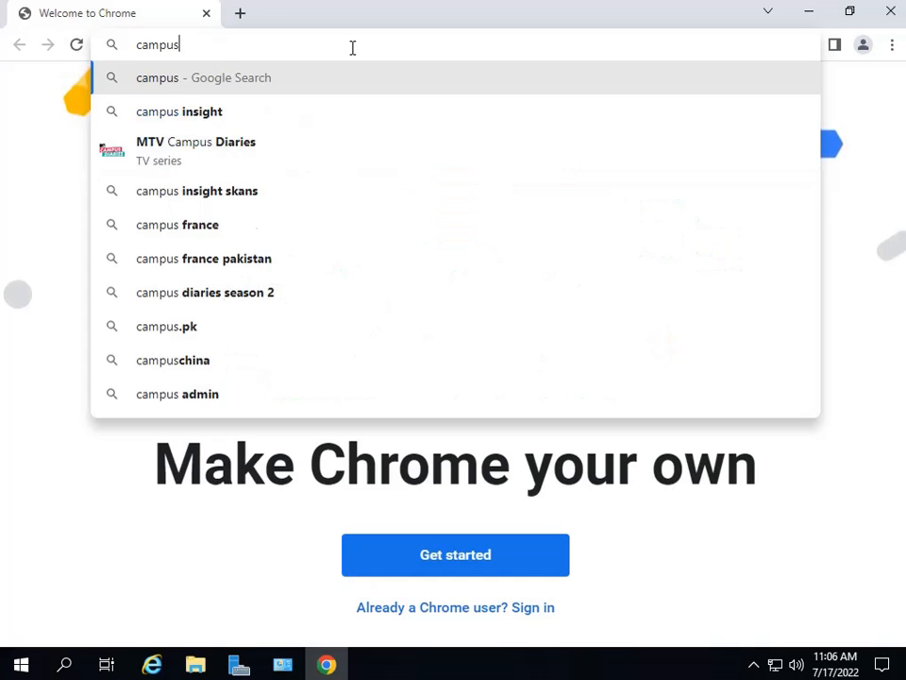
text(exasm)
key(BackSpace)
key(BackSpace)
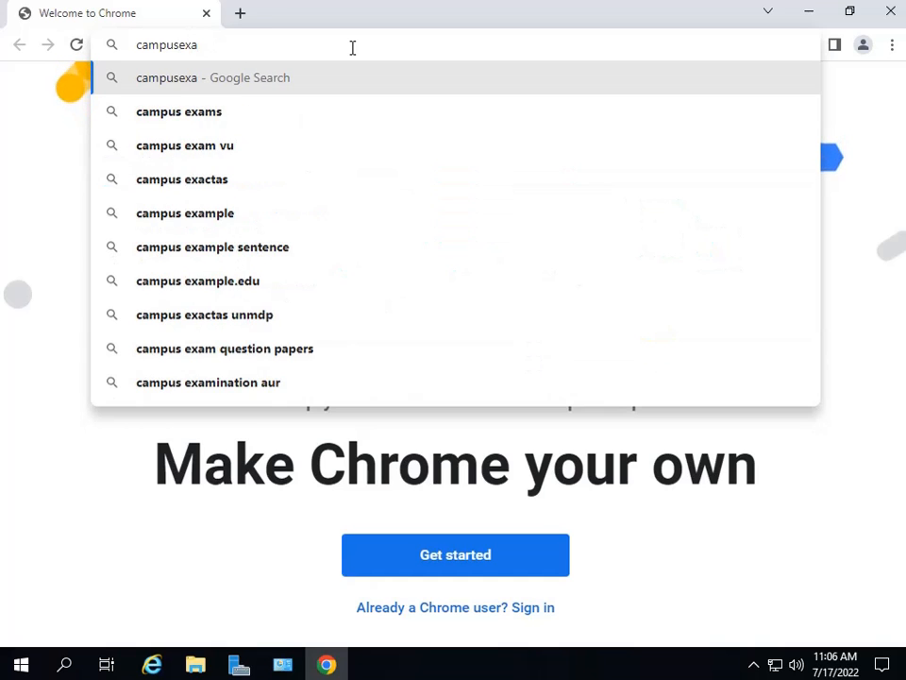
text(m)
text(.v)
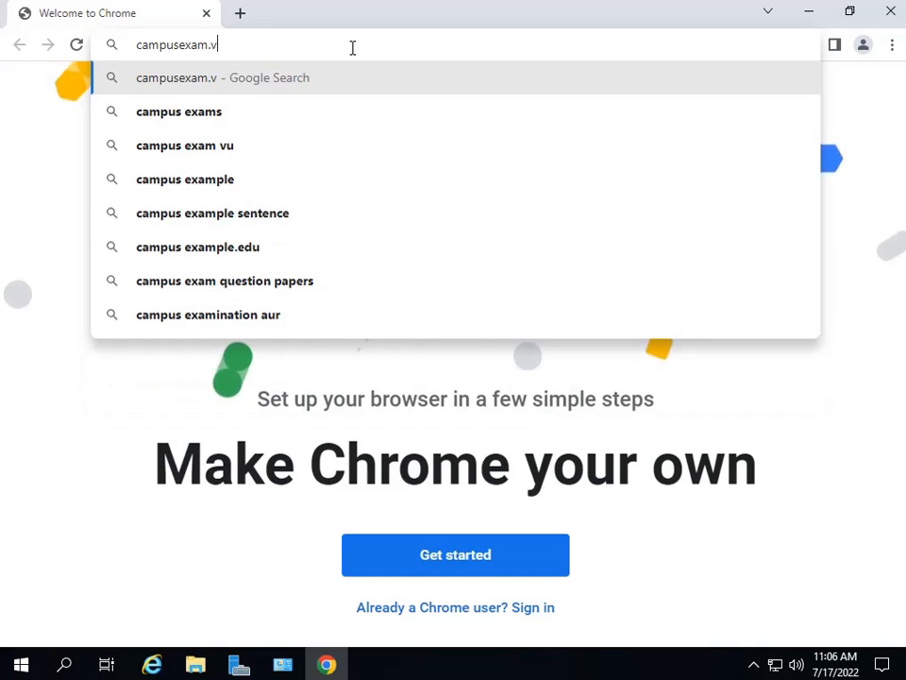
text(u.edu.pk)
key(Return)
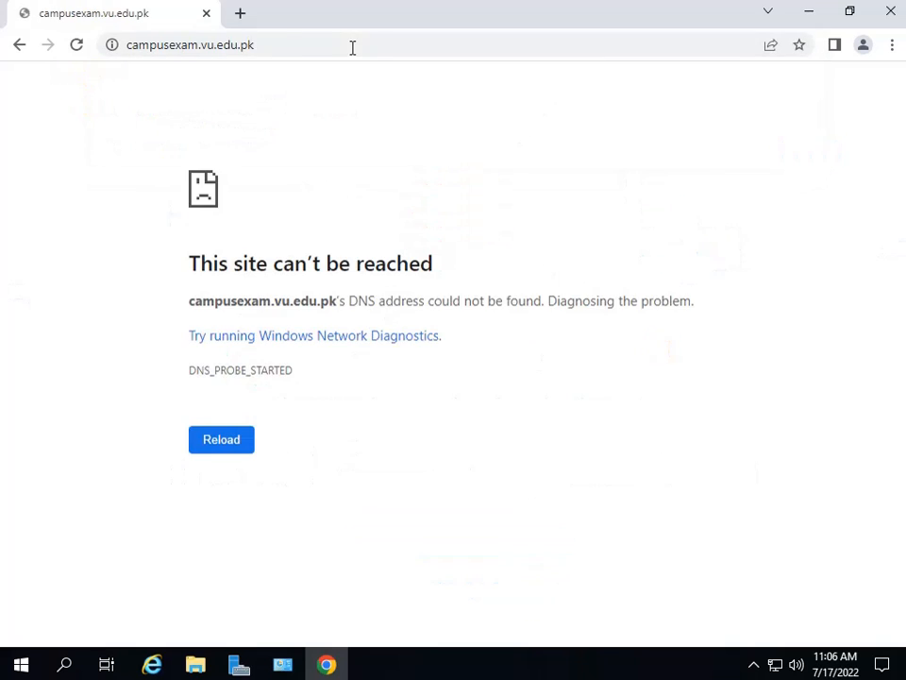
- Correct the web address to campusexams.vu.edu.pk and load the site
click(196, 44)
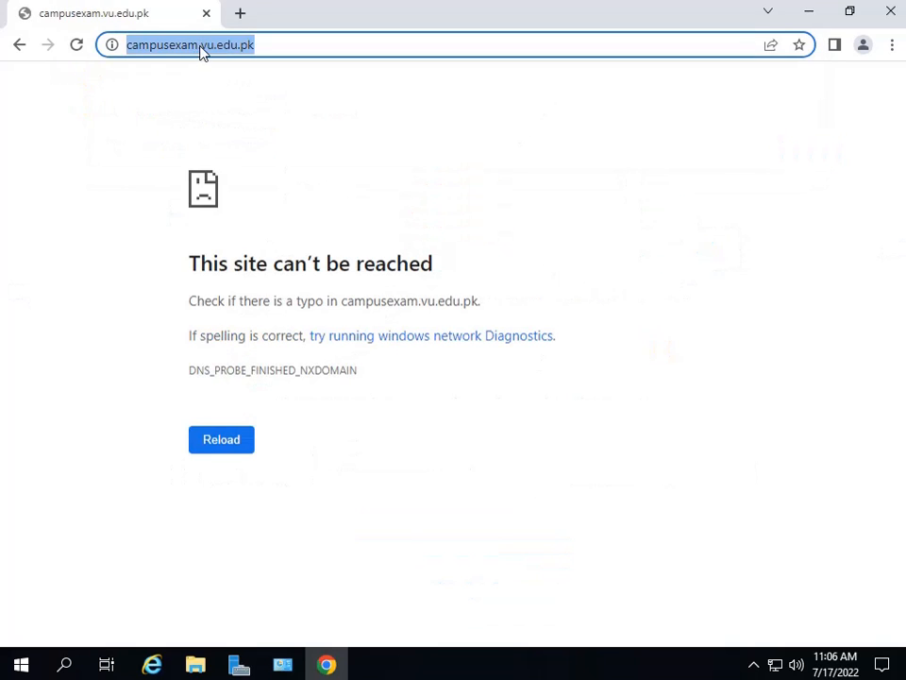
click(197, 44)
text(s)
click(288, 51)
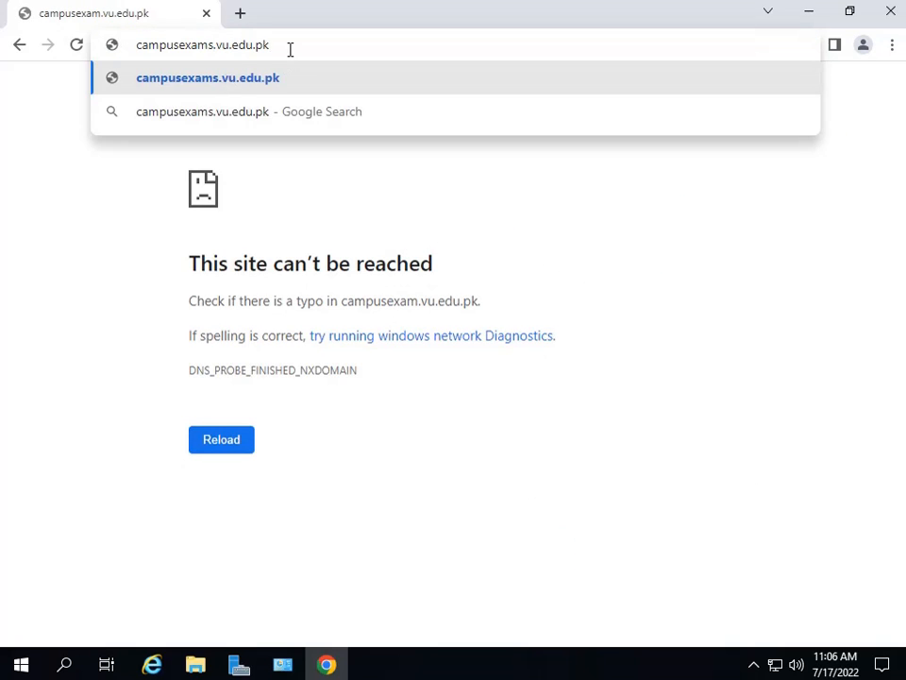
key(Return)
- Enter the campus exam account's user name in the PVC Login for Exams form
click(469, 267)
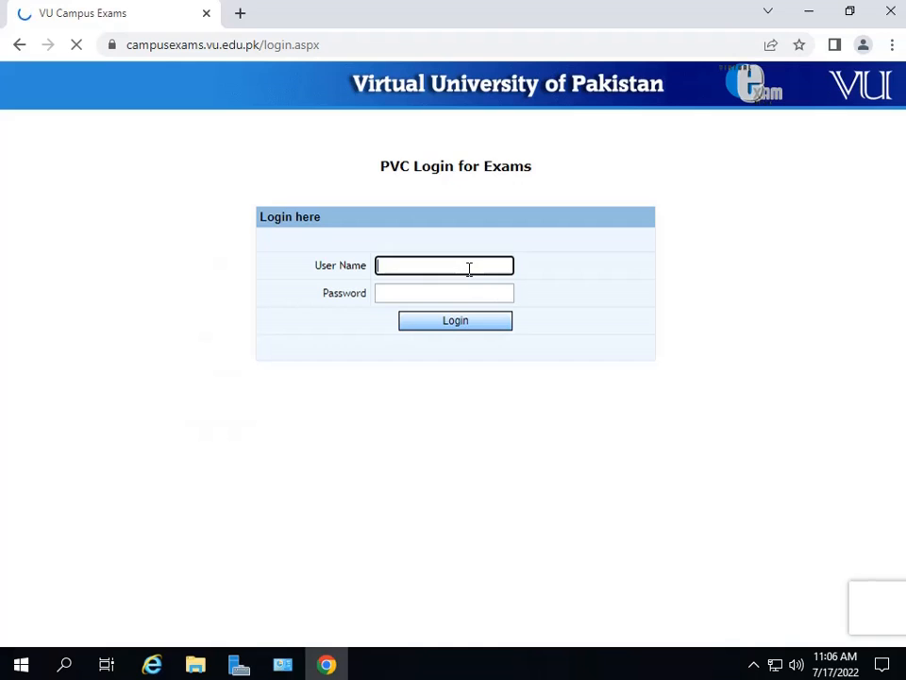
text(npgb)
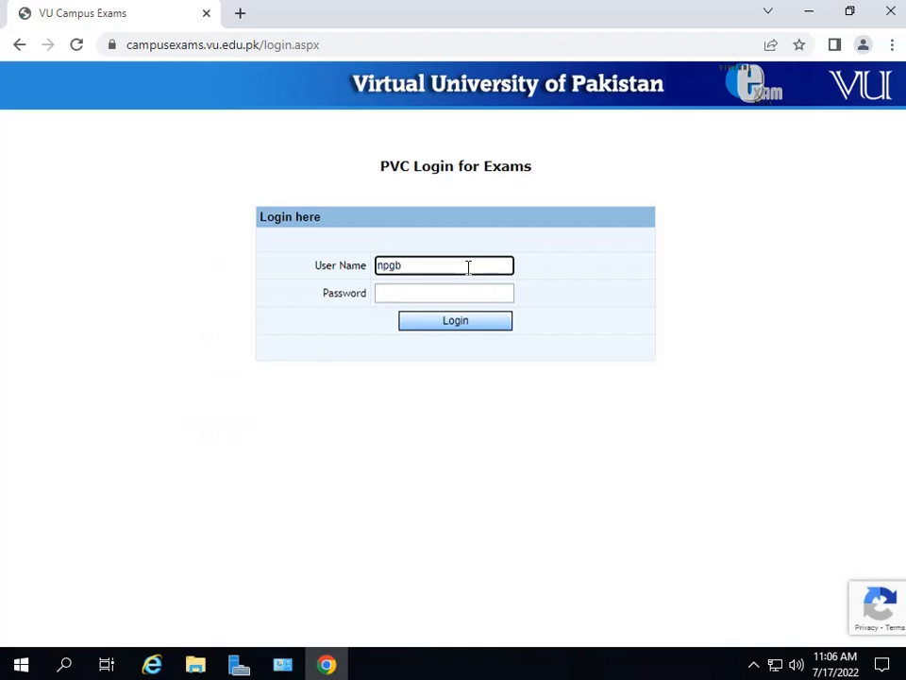
text(exasm)
key(BackSpace)
key(BackSpace)
key(BackSpace)
key(BackSpace)
key(BackSpace)
key(BackSpace)
key(BackSpace)
text(examnpgb)
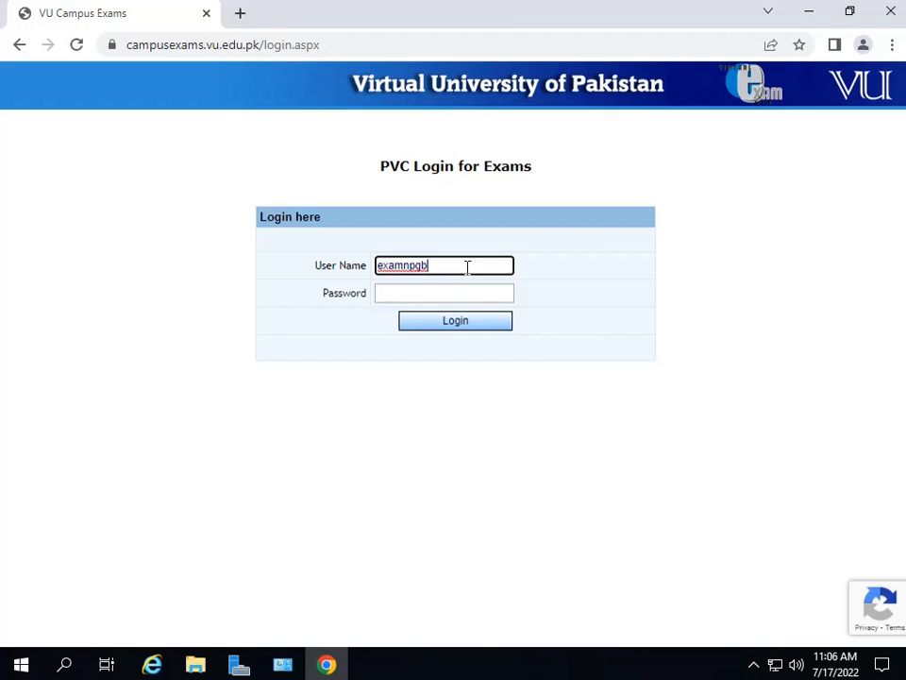
text(01)
key(ctrl+a)
key(Tab)
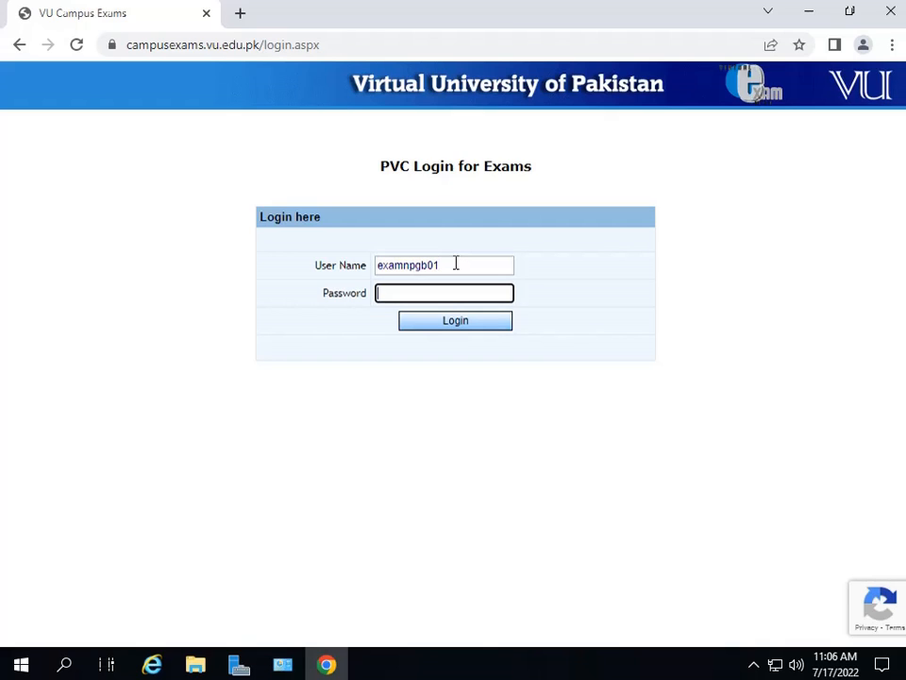
- Enter the account password, log in to the exam site and save the login in the browser
text(**)
click(426, 325)
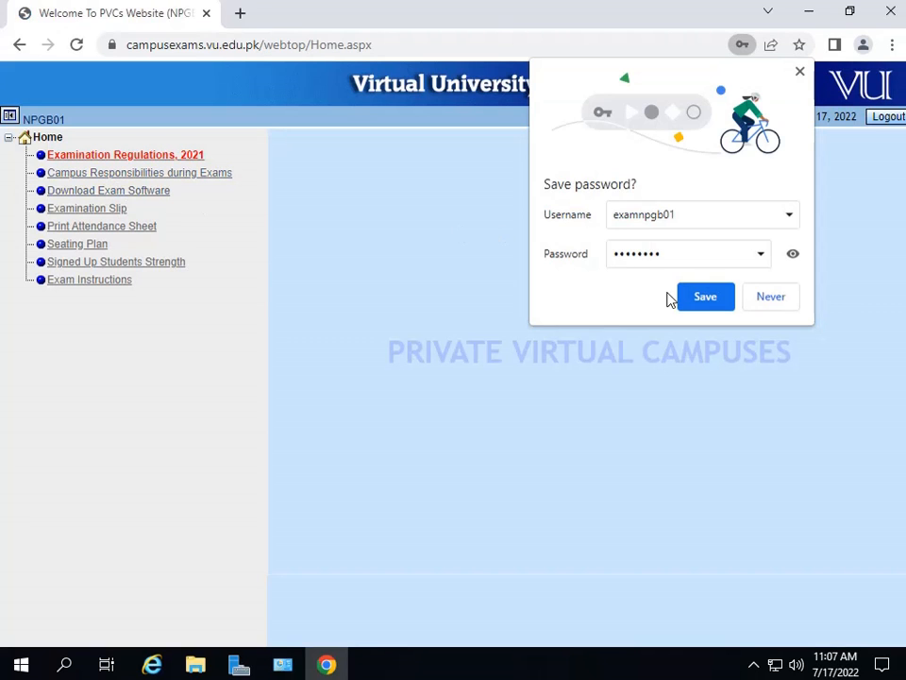
click(704, 296)
- Open the Download Exam Software page and download the VUTES8.0.4 Package
click(107, 192)
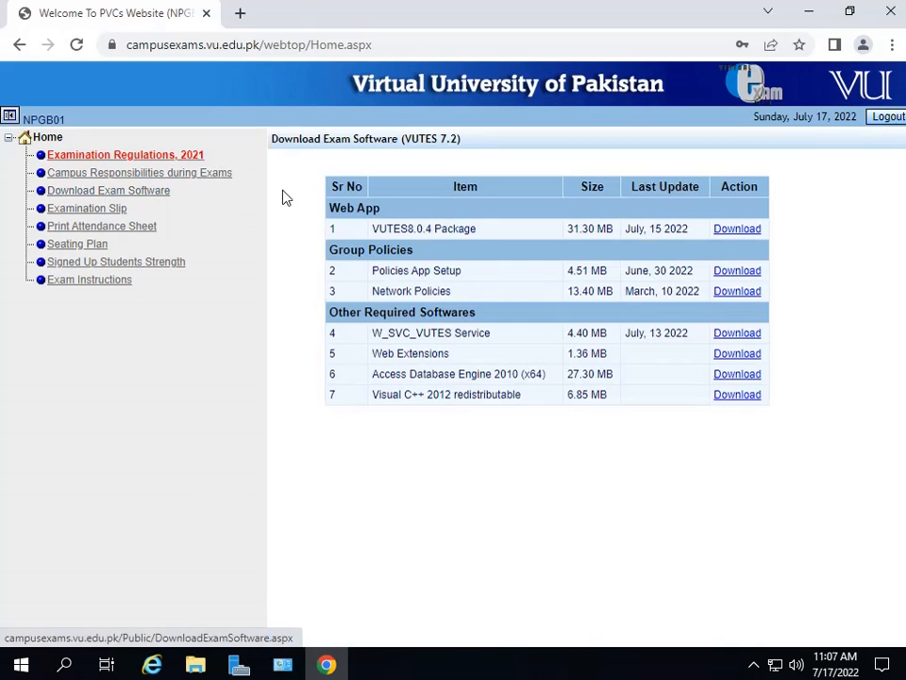
click(735, 236)
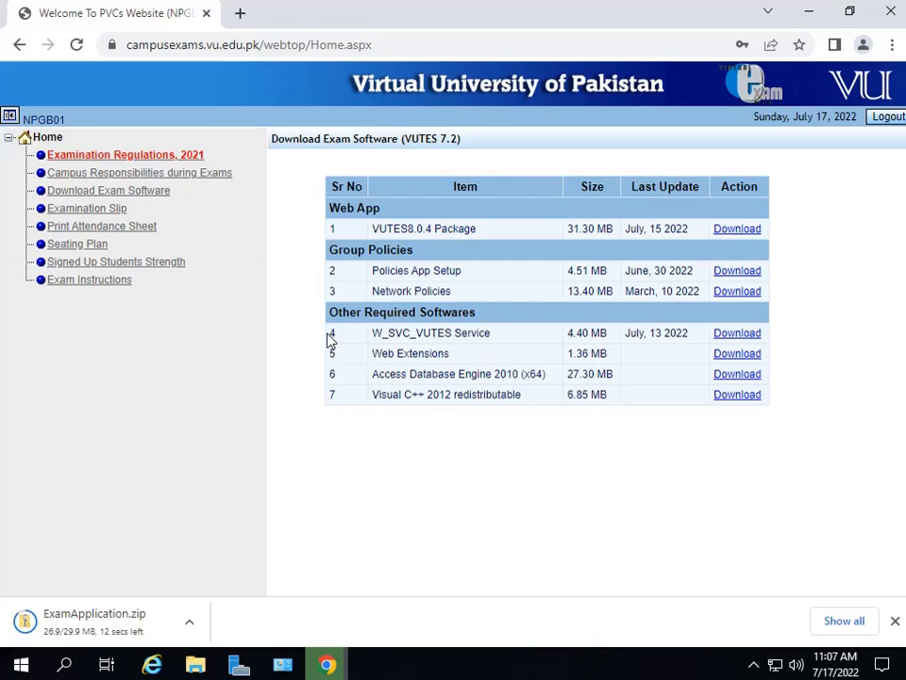
- Look over the Other Required Softwares and Group Policies entries, and download the W_SVC_VUTES Service
drag(327, 332, 505, 444)
click(505, 451)
drag(370, 269, 780, 289)
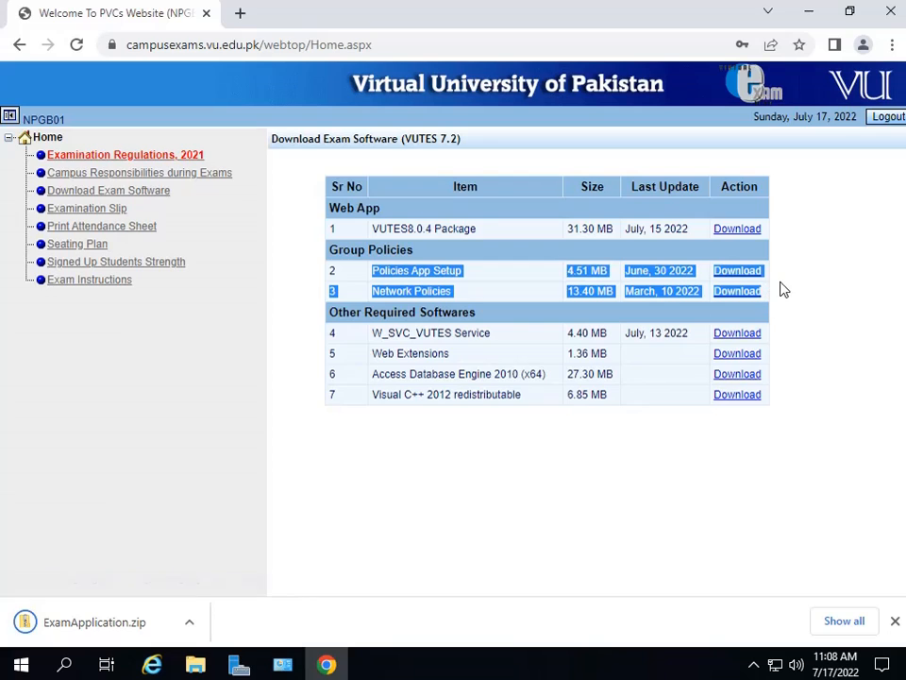
click(508, 475)
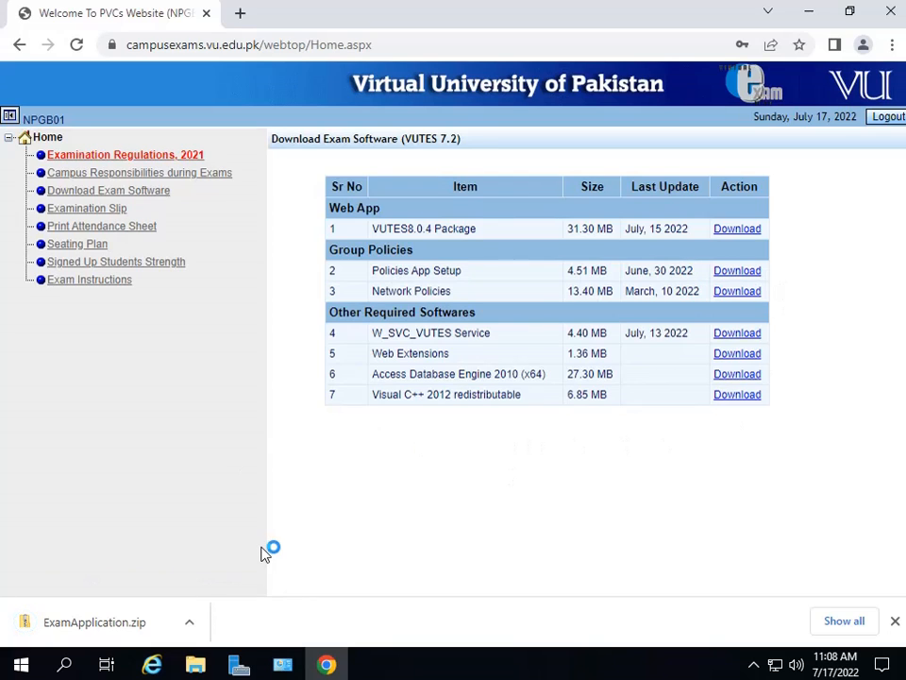
click(739, 335)
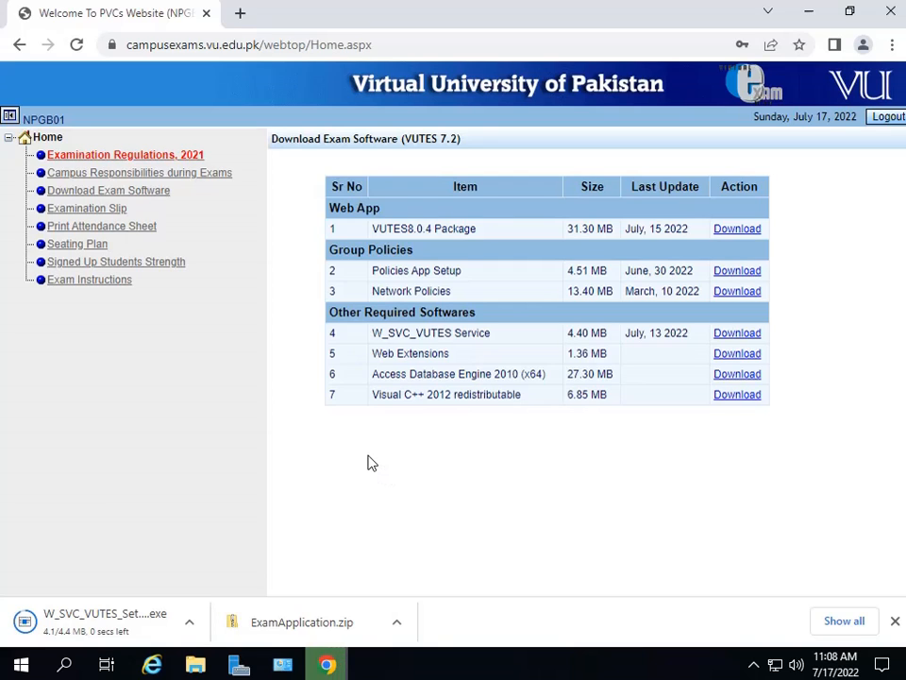
- Download the Web Extensions, Access Database Engine 2010 (x64) and Visual C++ 2012 redistributable packages
click(743, 358)
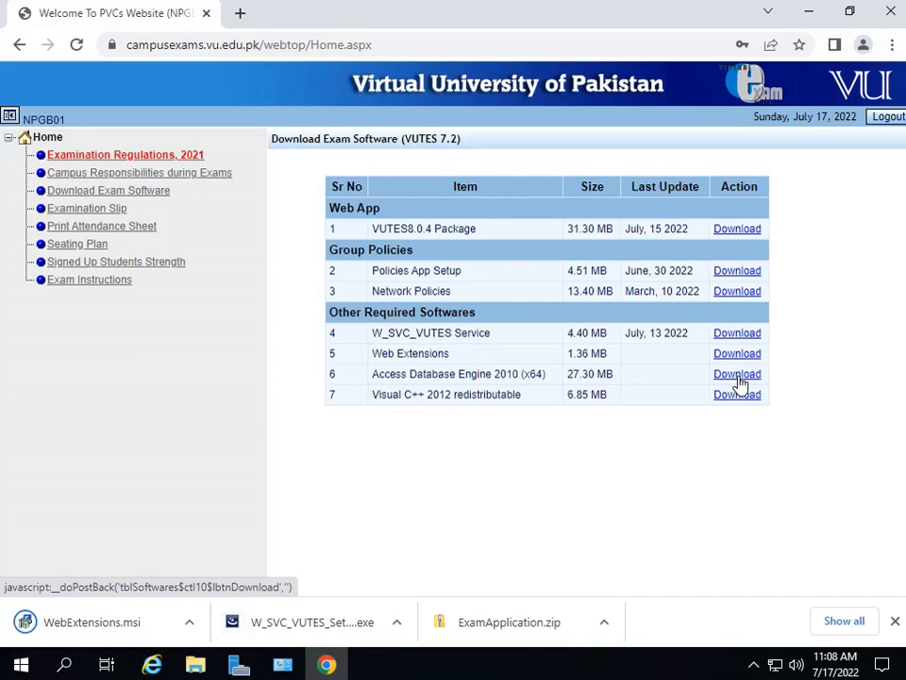
click(738, 377)
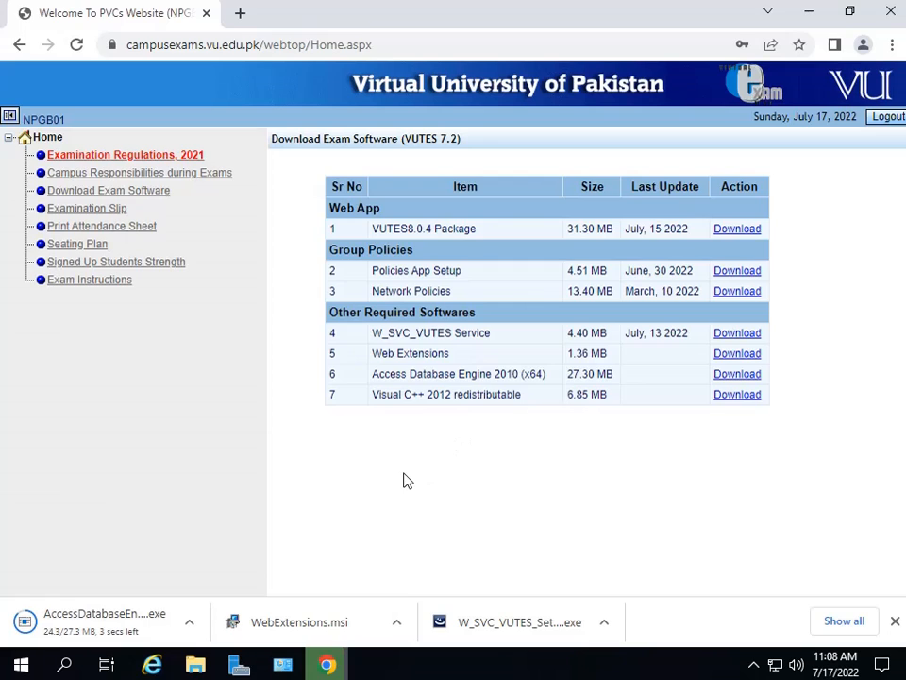
click(735, 396)
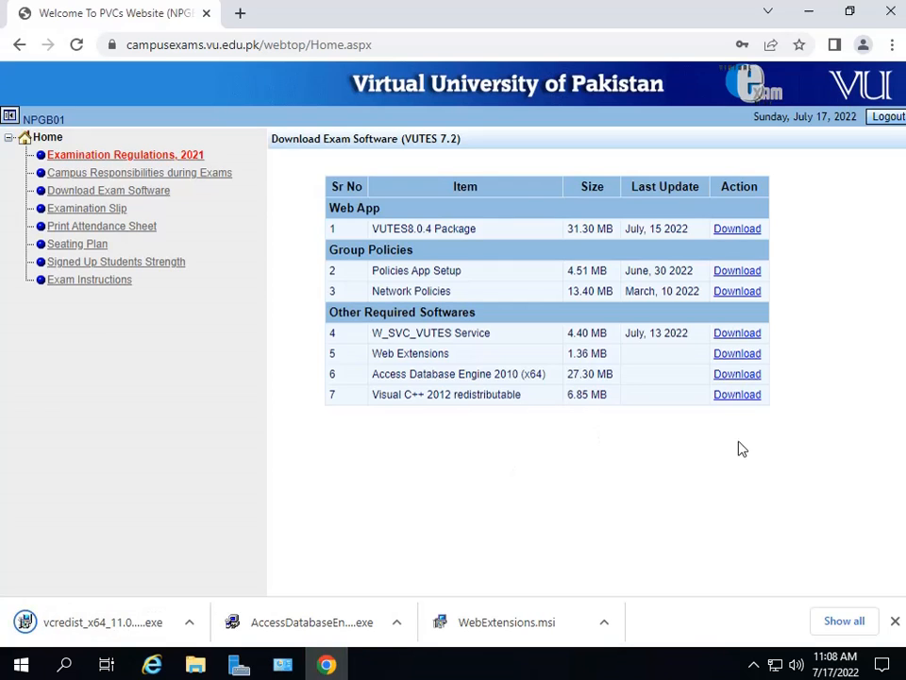
- Show the downloaded exam files in the Downloads folder, close the folder and minimise the browser
click(189, 622)
click(226, 565)
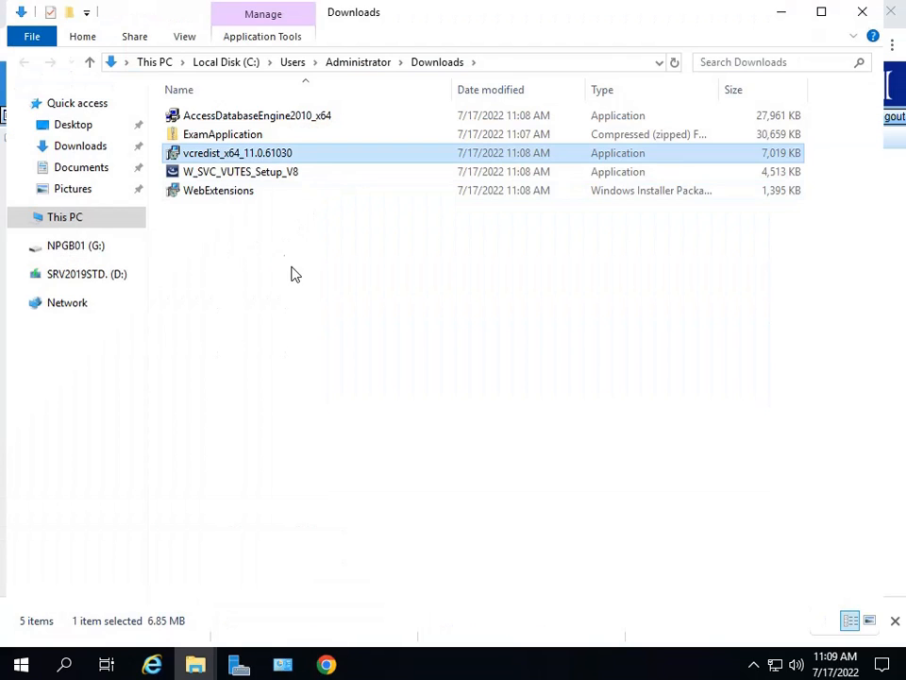
drag(292, 268, 170, 73)
click(297, 346)
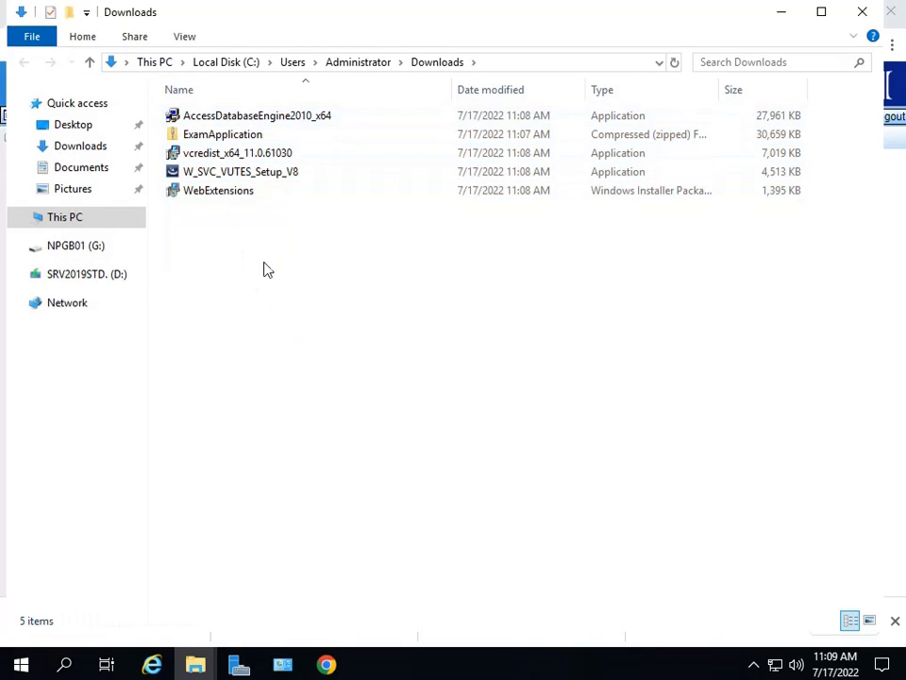
right_click(286, 246)
click(653, 6)
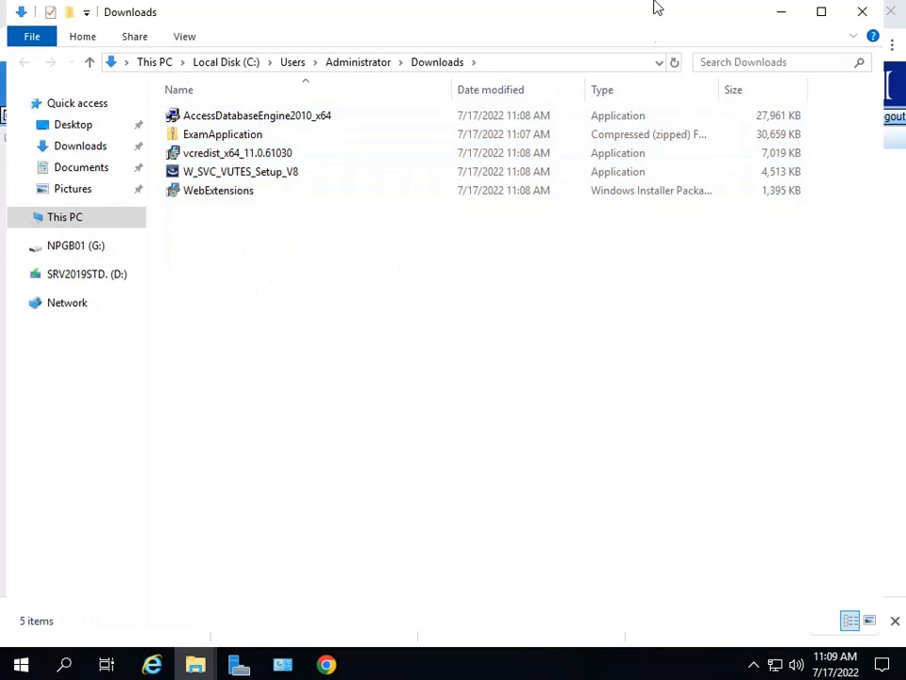
click(820, 13)
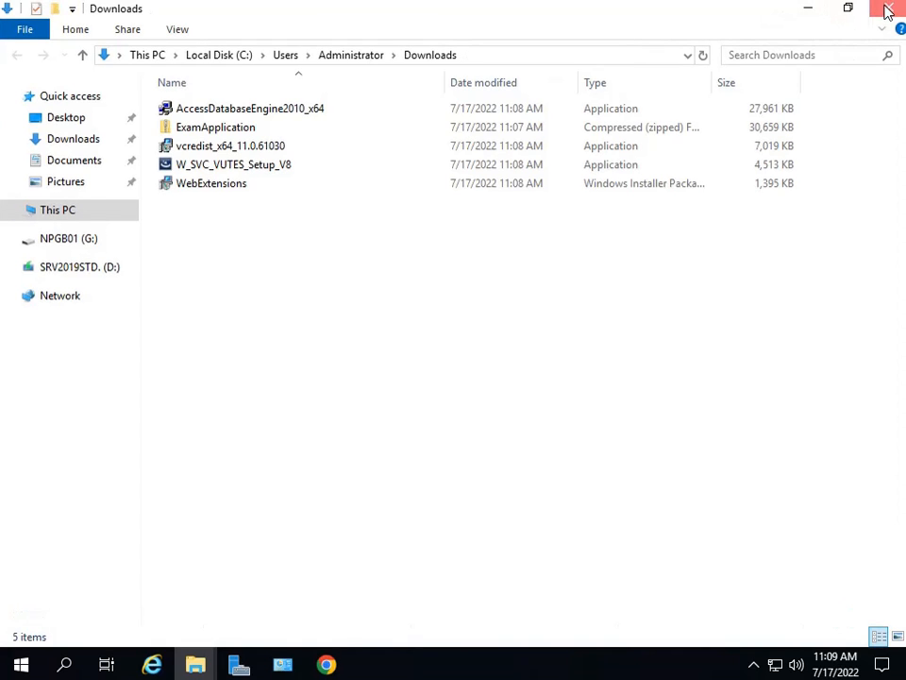
click(890, 9)
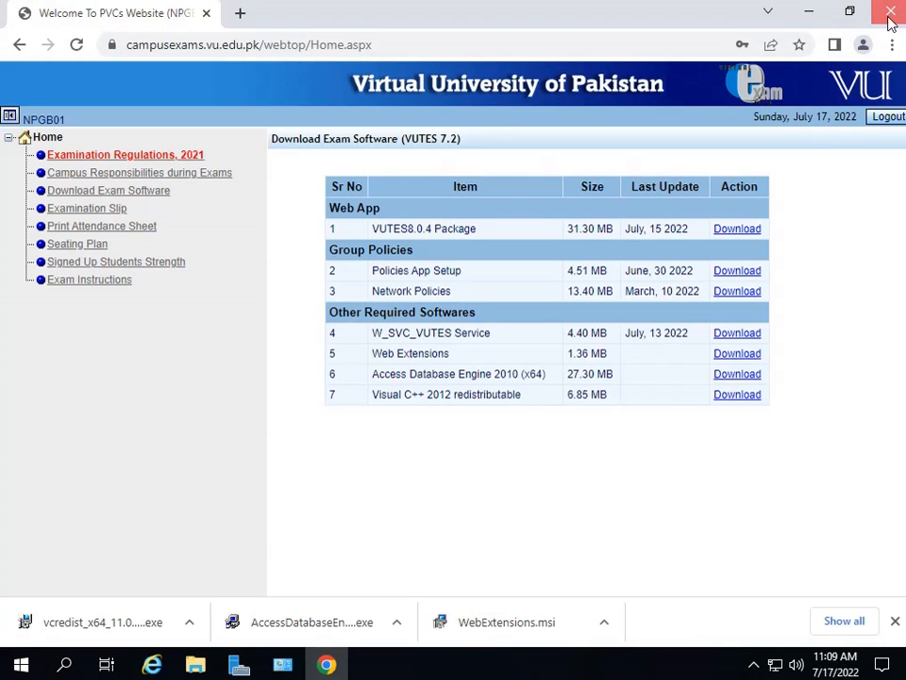
click(808, 12)
- Refresh the desktop, view the server's basic system information and close it
right_click(458, 172)
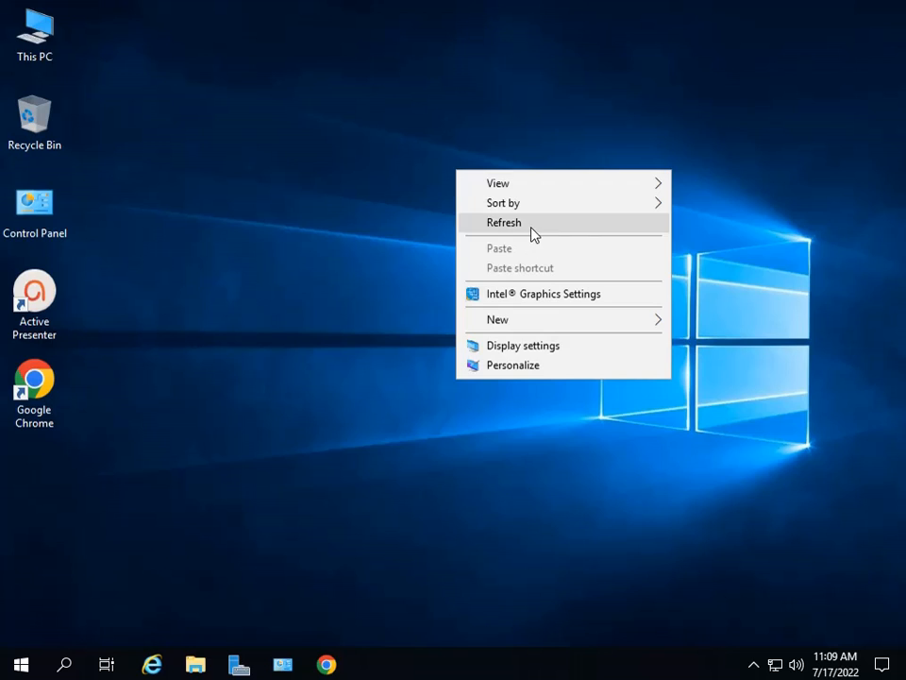
click(532, 235)
right_click(38, 44)
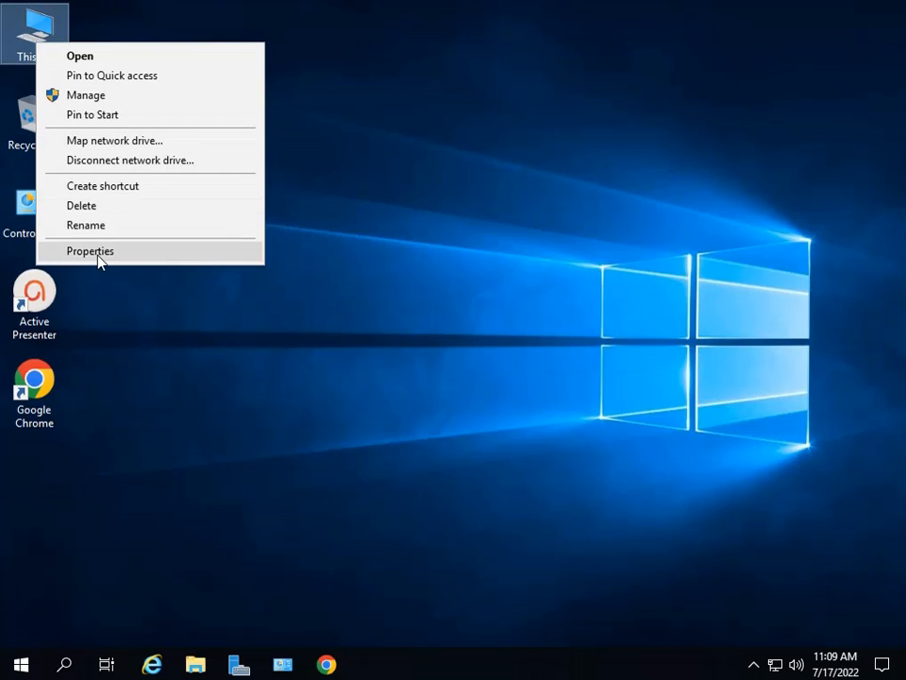
click(77, 251)
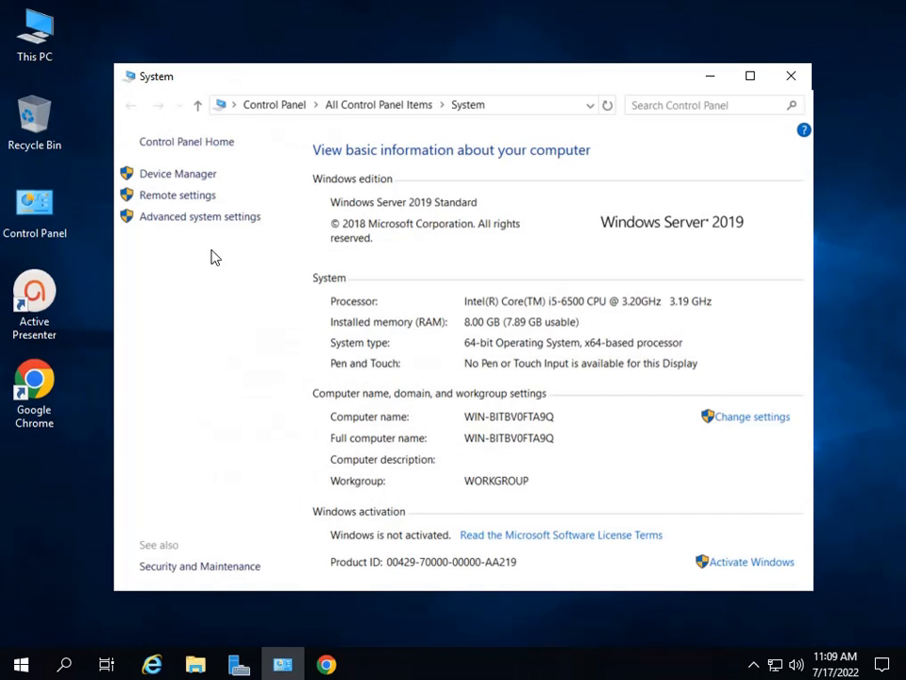
click(791, 76)
right_click(256, 174)
click(306, 228)
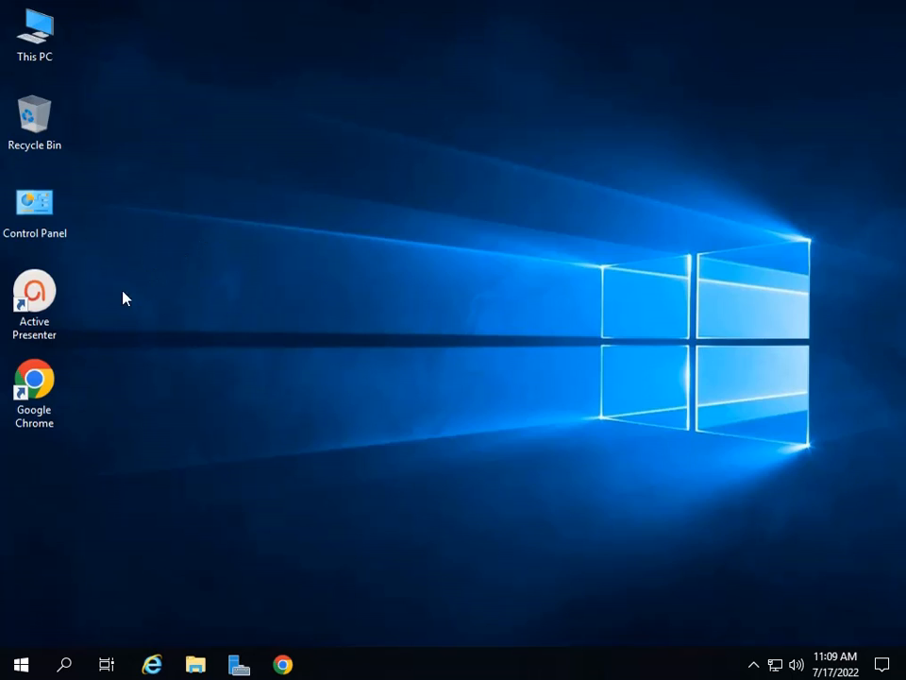
right_click(183, 142)
click(239, 194)
- Search Windows for "wind", open the Windows Update settings and check for updates
click(64, 664)
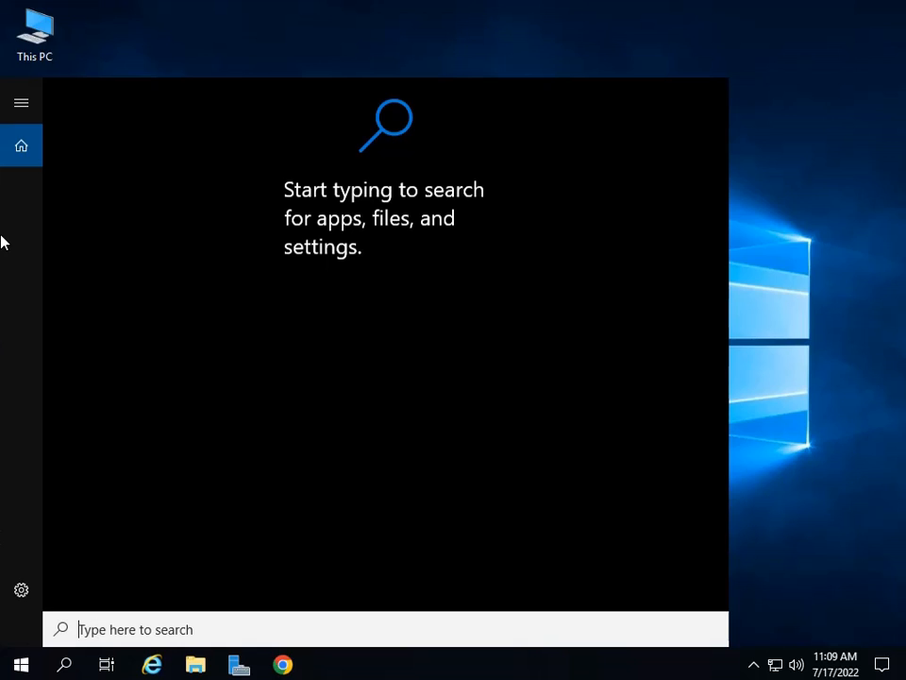
text(c)
key(BackSpace)
text(eind)
key(BackSpace)
key(BackSpace)
key(BackSpace)
key(BackSpace)
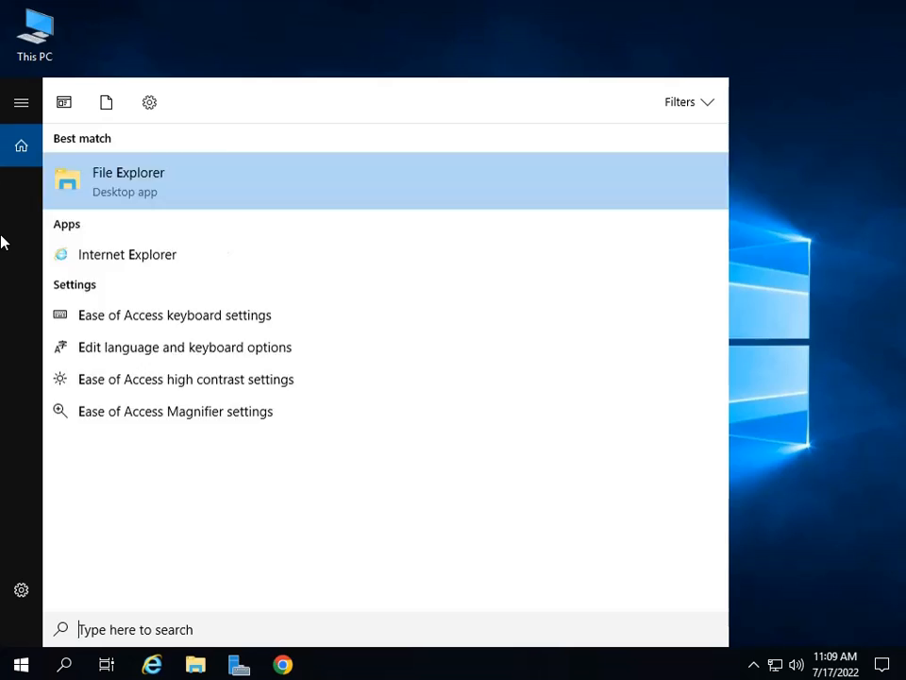
text(eind)
key(BackSpace)
key(BackSpace)
key(BackSpace)
key(BackSpace)
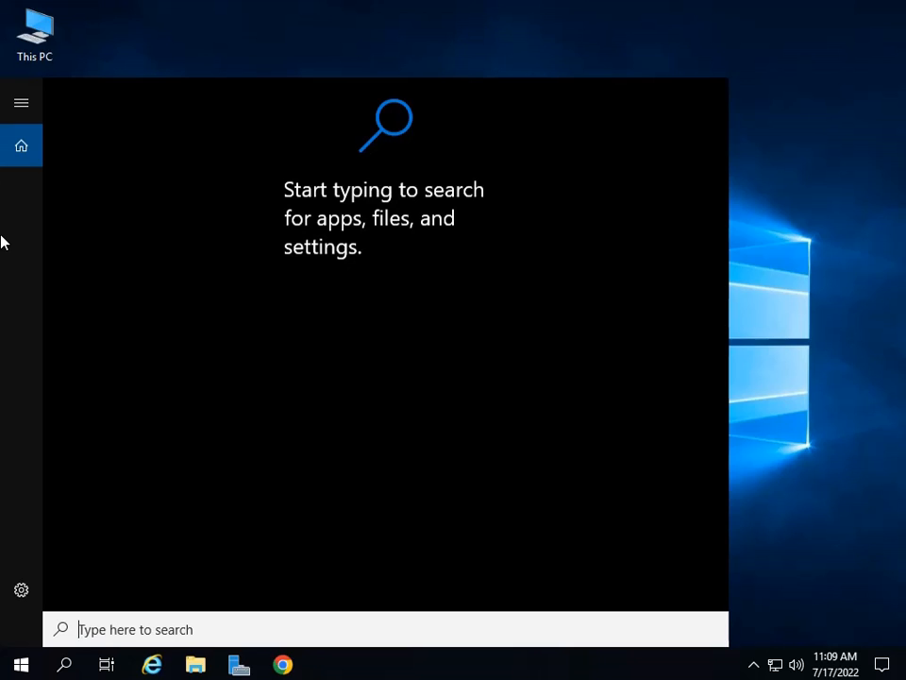
text(wind)
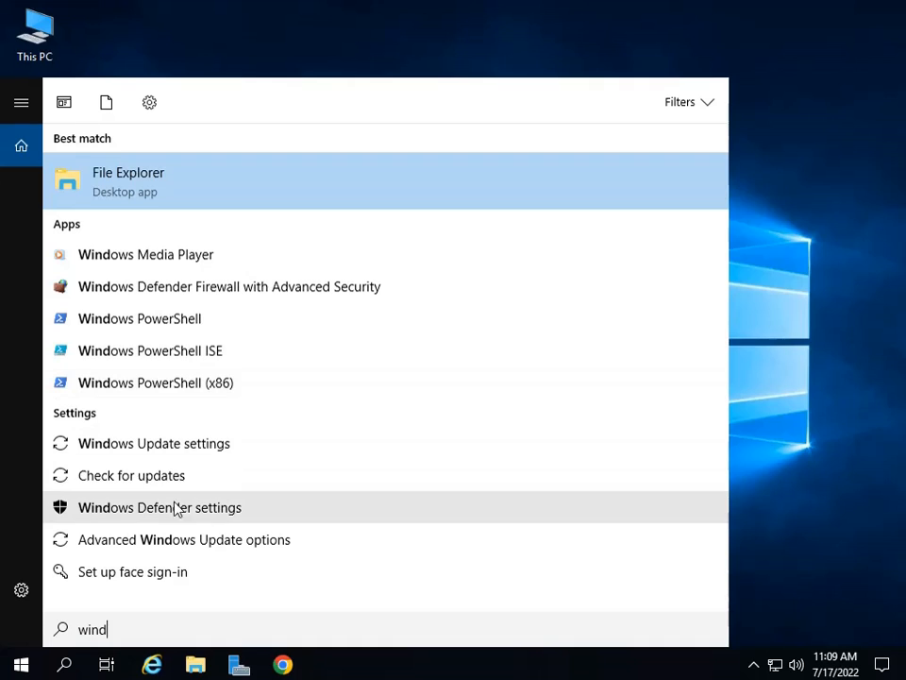
click(137, 481)
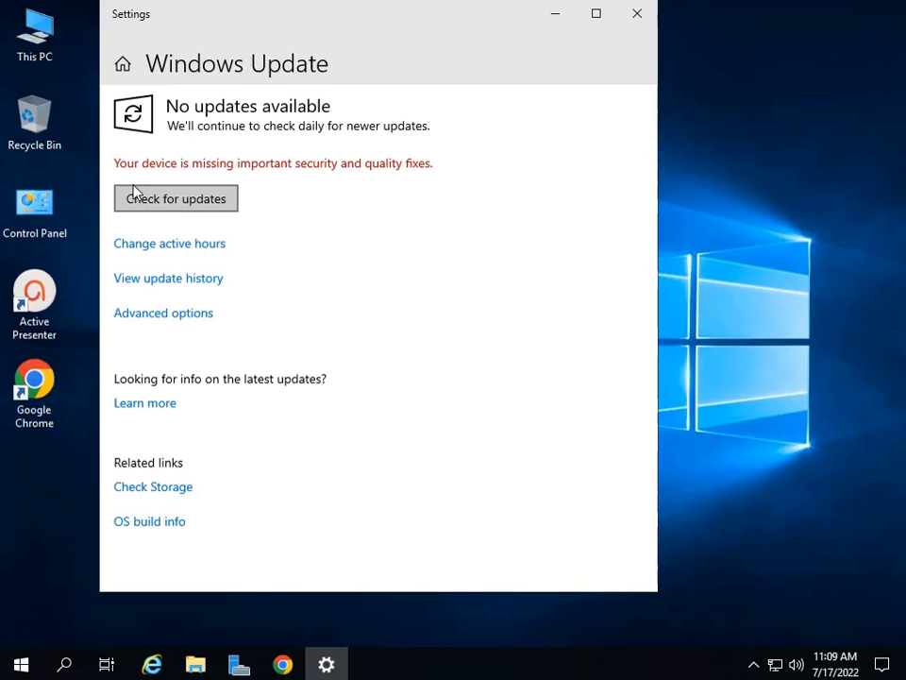
click(157, 206)
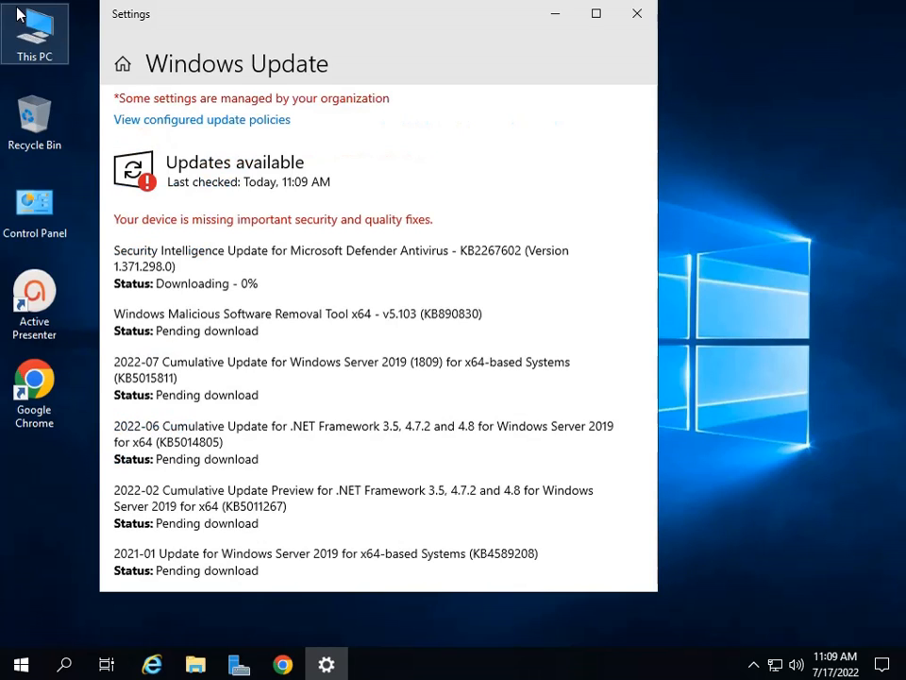
- Examine the list of available Windows updates and the download status of each one
scroll(403, 352, down, 5)
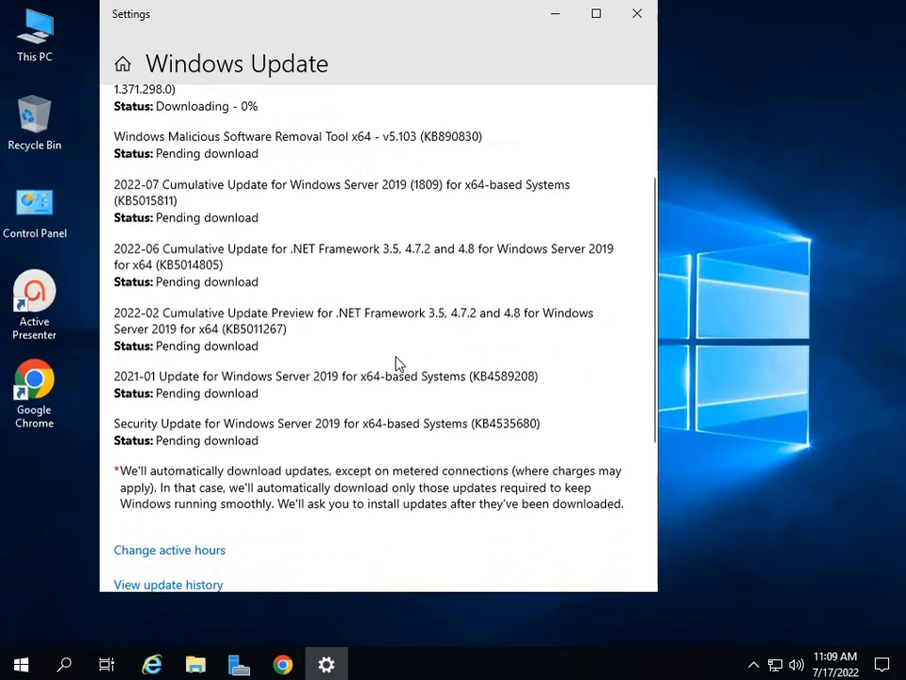
scroll(397, 364, up, 5)
drag(157, 283, 257, 285)
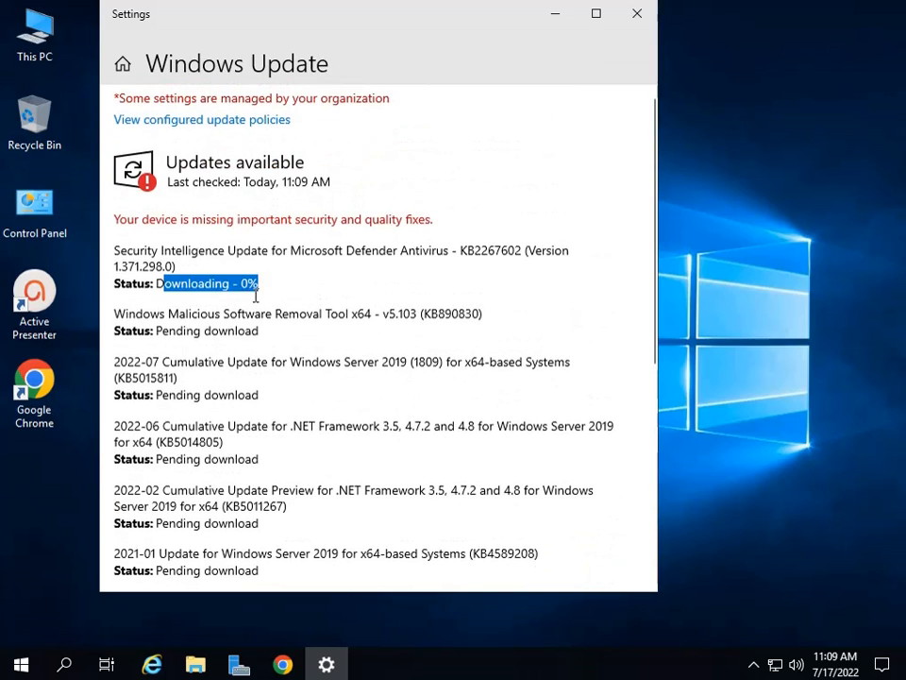
scroll(284, 359, down, 5)
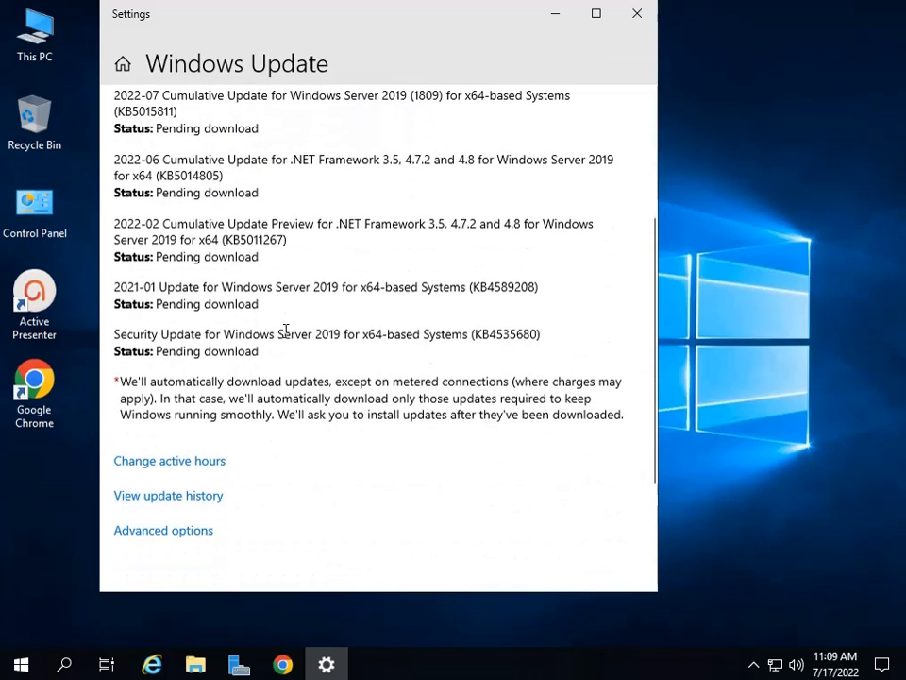
drag(273, 309, 175, 306)
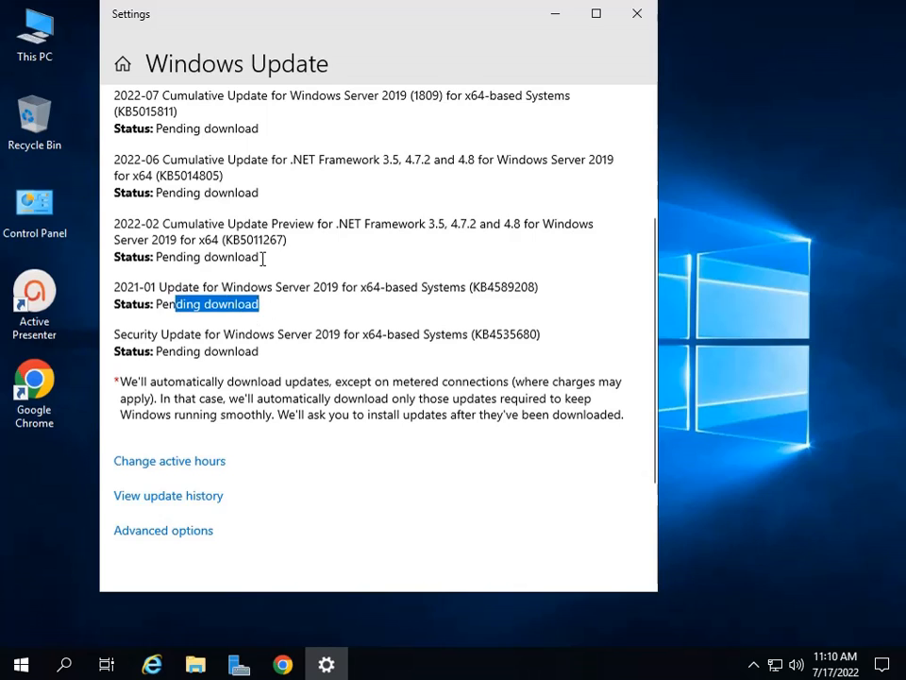
drag(263, 259, 156, 264)
click(226, 239)
scroll(248, 239, up, 4)
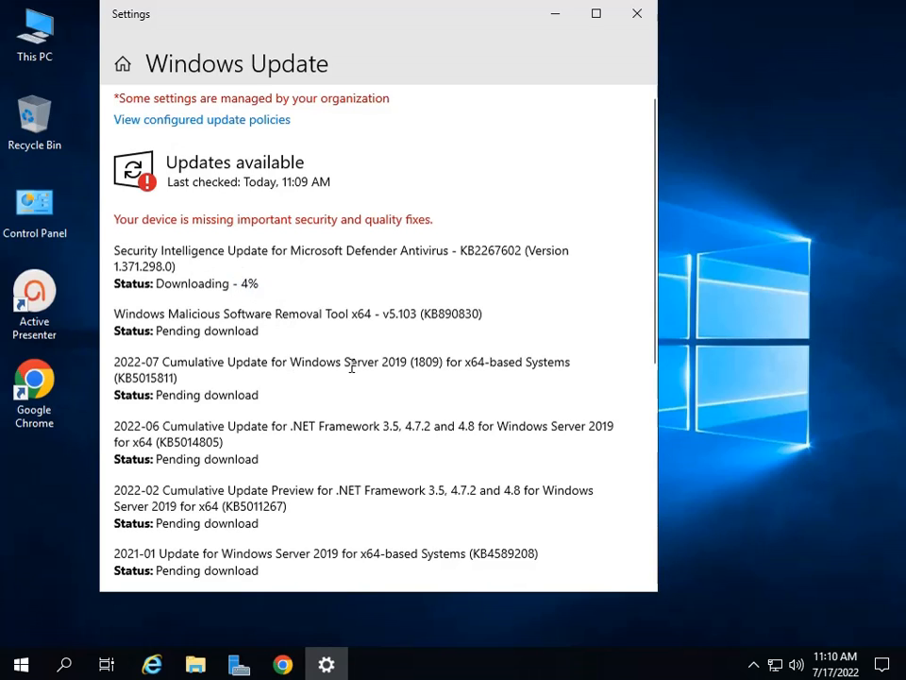
scroll(354, 369, down, 4)
scroll(354, 368, up, 4)
scroll(354, 369, down, 4)
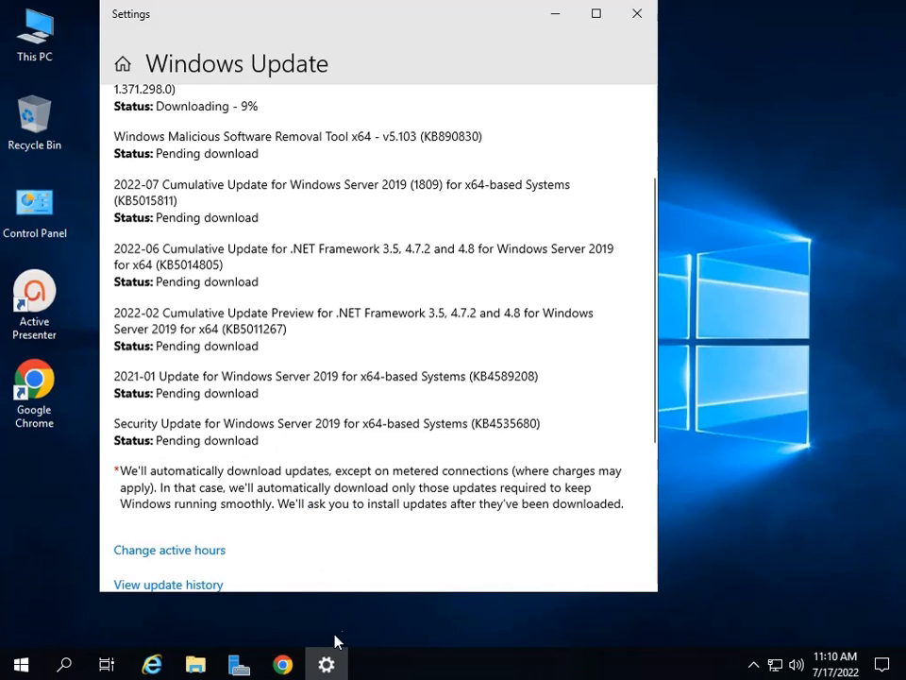
click(757, 665)
click(789, 593)
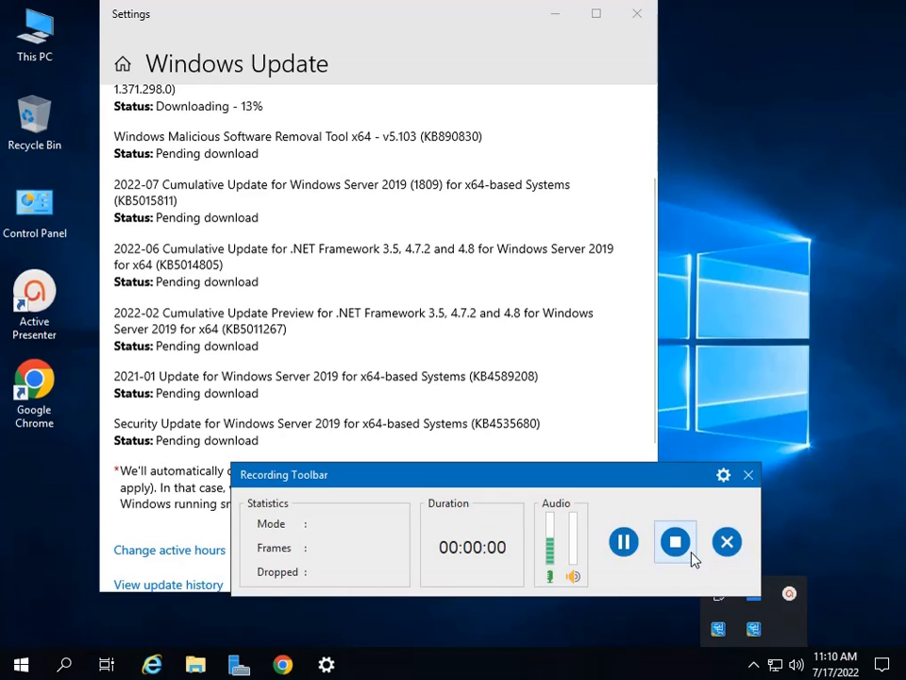
click(629, 551)
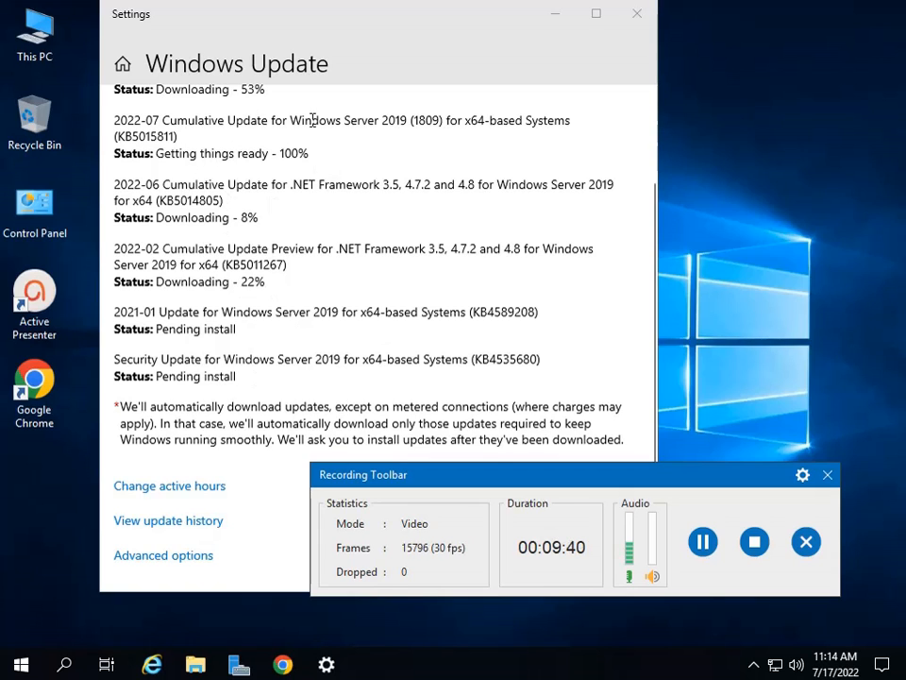
- Review the download and installation progress of the remaining Windows updates
scroll(398, 146, up, 3)
scroll(398, 148, down, 2)
scroll(396, 149, up, 3)
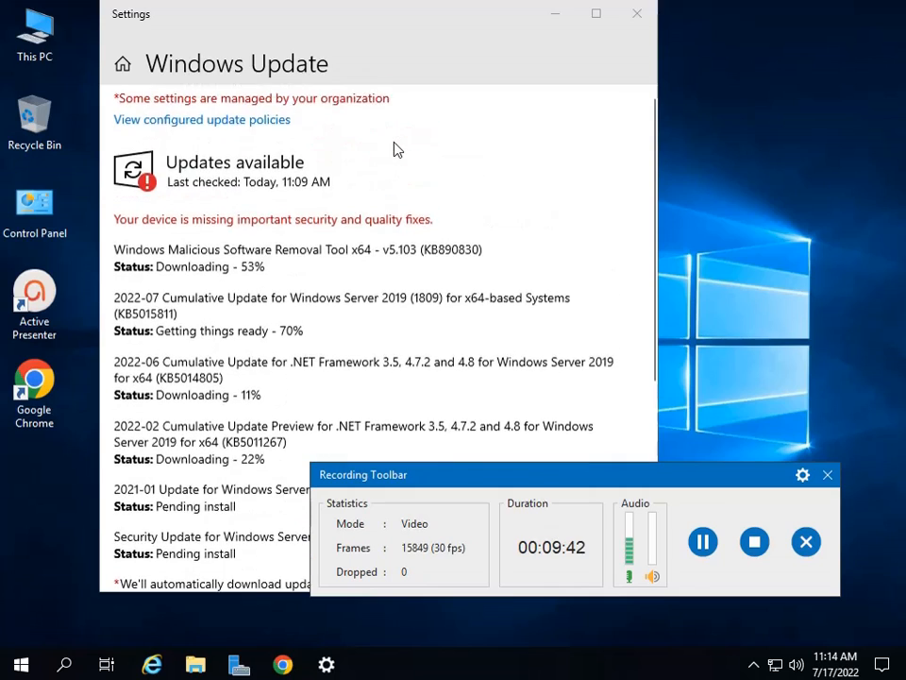
scroll(397, 149, down, 3)
scroll(359, 198, up, 2)
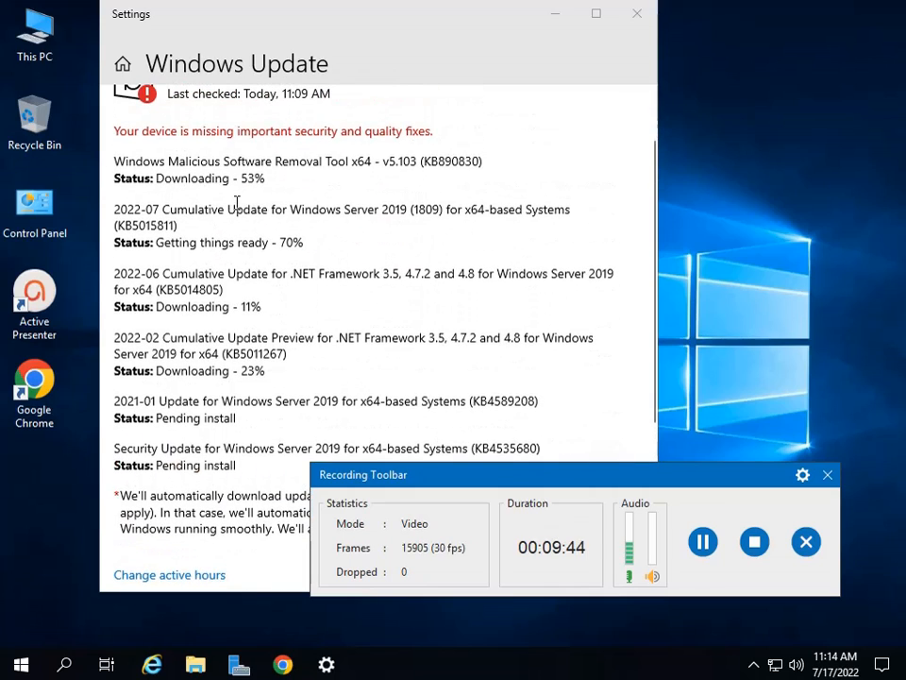
scroll(288, 235, up, 2)
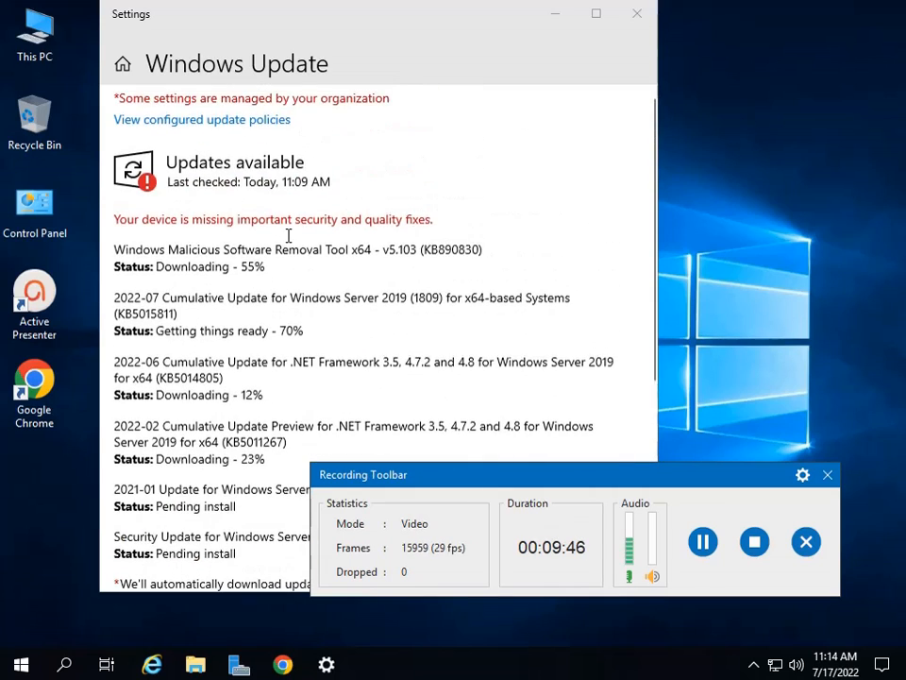
scroll(287, 243, down, 4)
scroll(289, 242, up, 2)
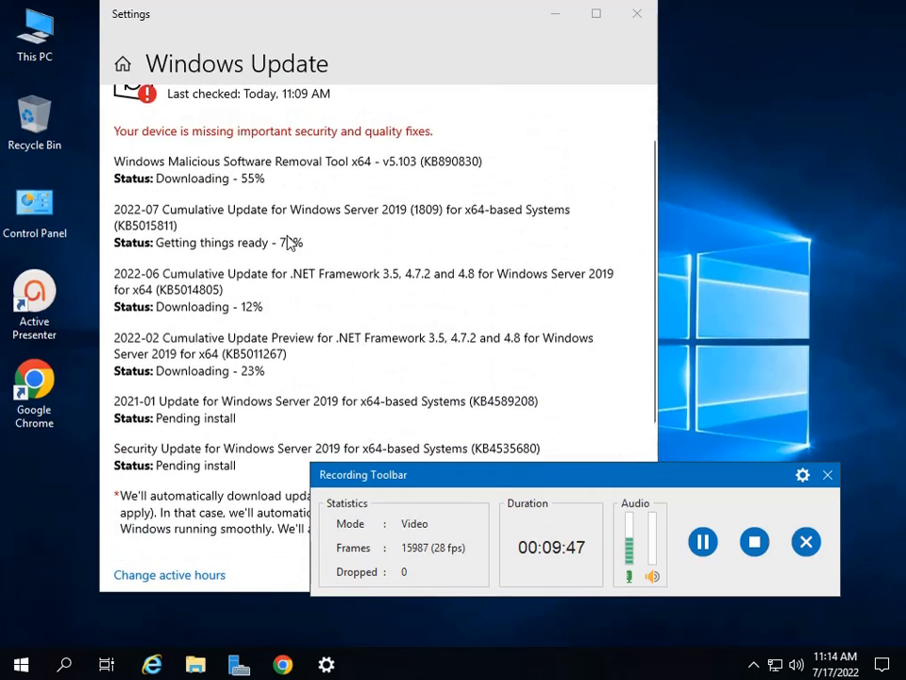
- View the Computer Name/Domain Changes settings from the system information and close them without changing anything
right_click(35, 48)
click(64, 256)
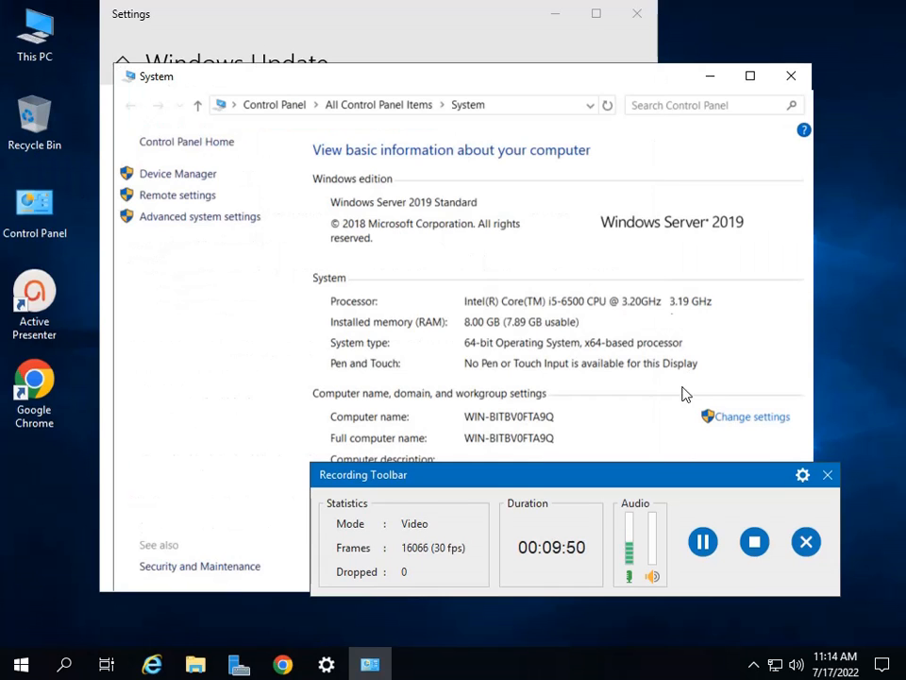
drag(596, 85, 569, 67)
click(717, 401)
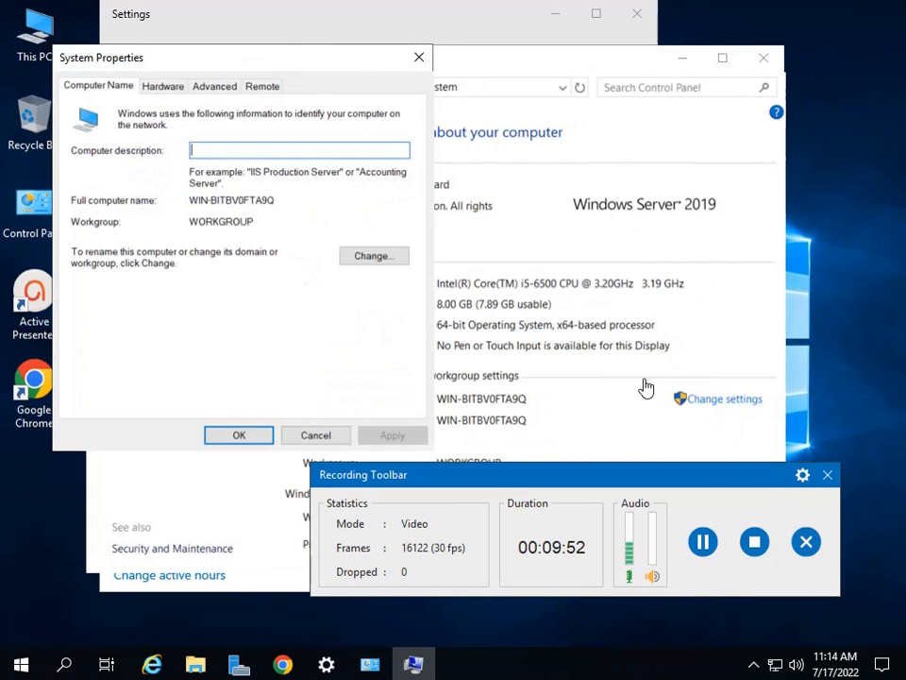
click(366, 256)
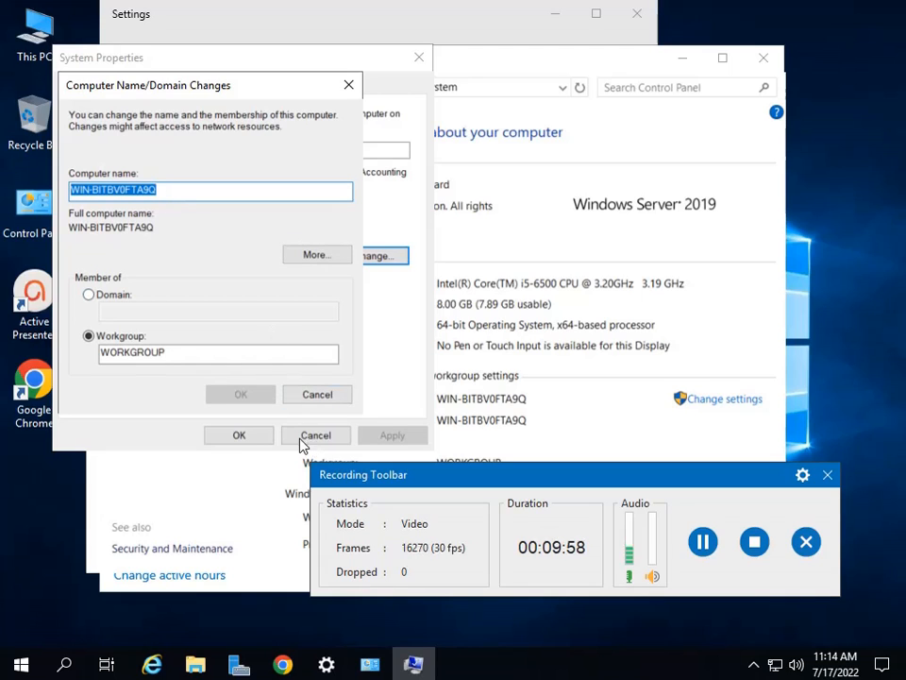
click(316, 396)
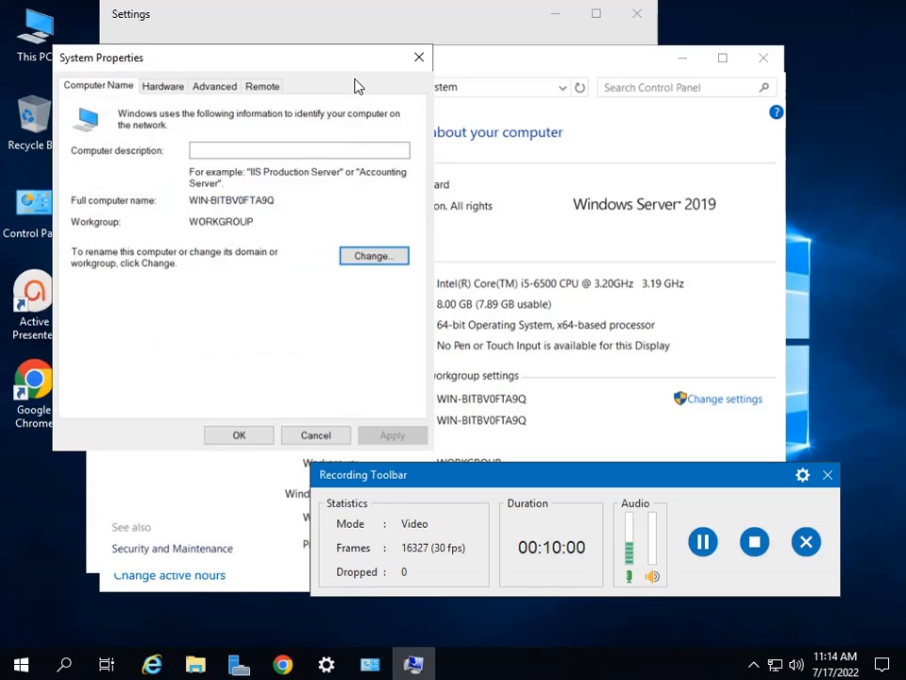
click(420, 57)
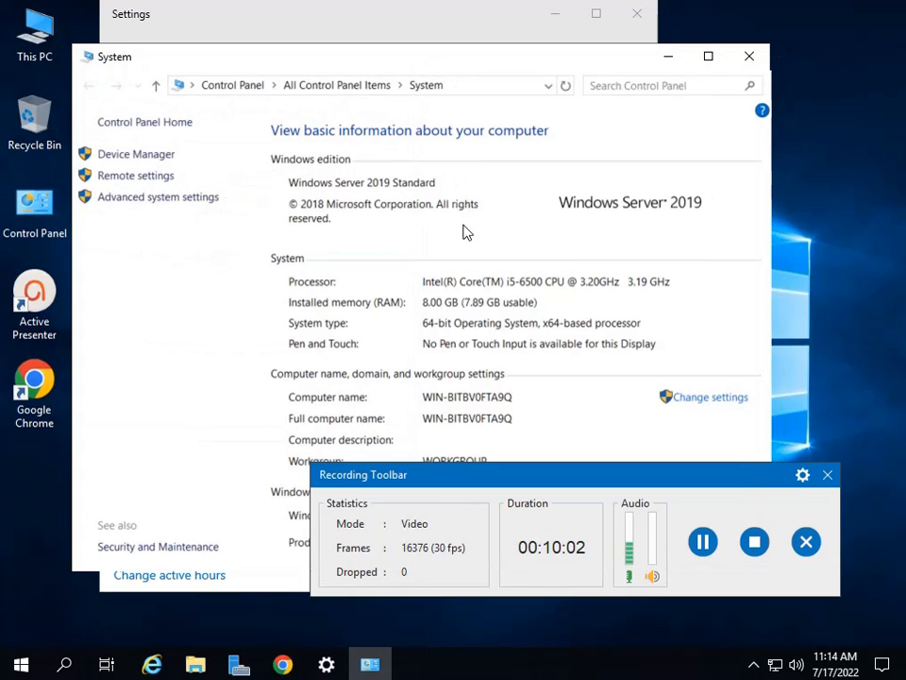
- Check the download status of the 2022-07 cumulative update and the other listed Windows updates
click(698, 552)
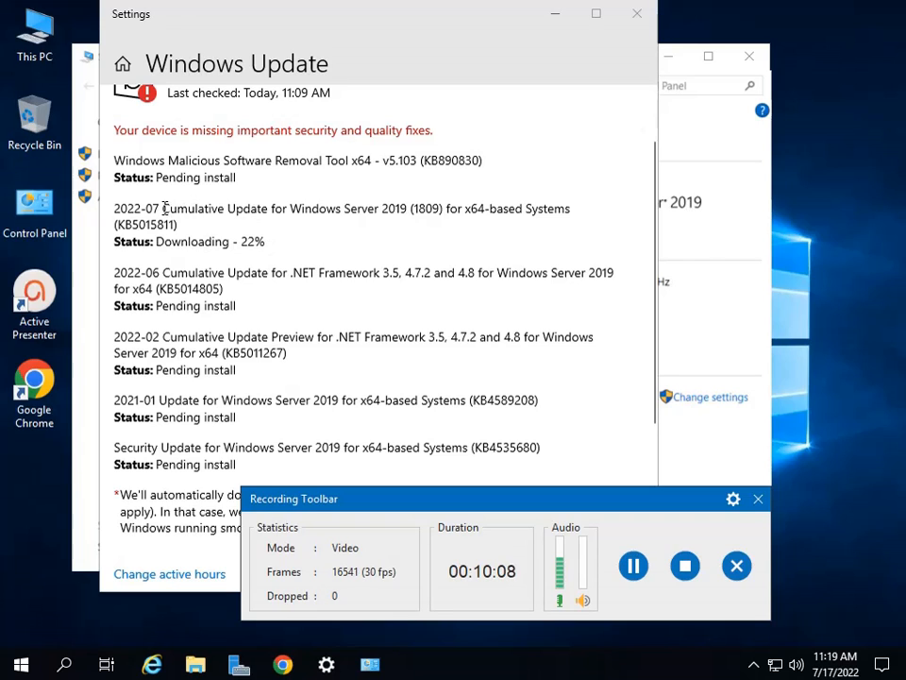
drag(280, 243, 146, 194)
scroll(377, 265, down, 3)
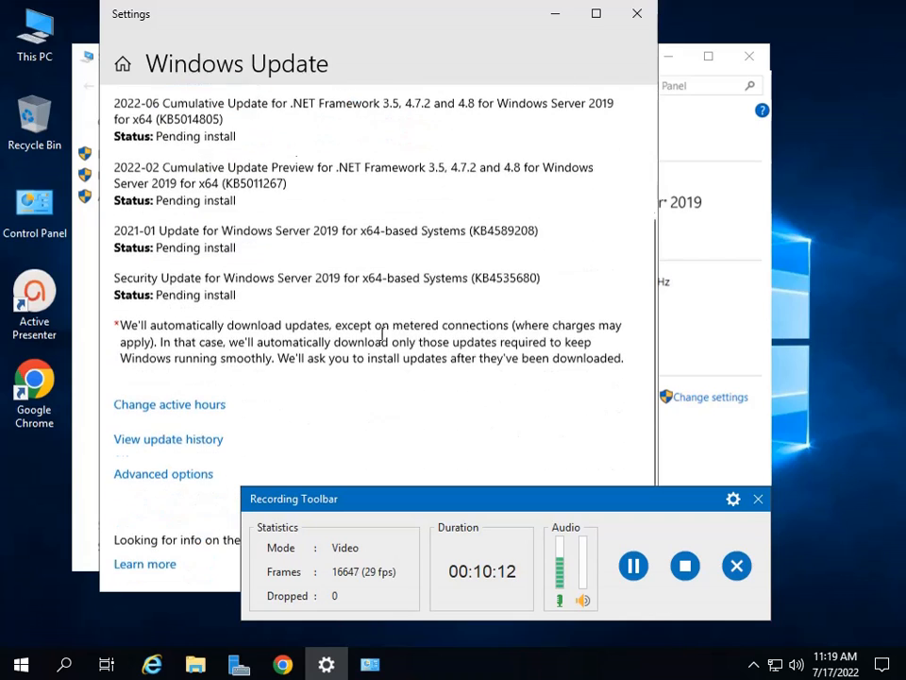
scroll(380, 312, up, 5)
scroll(368, 321, down, 2)
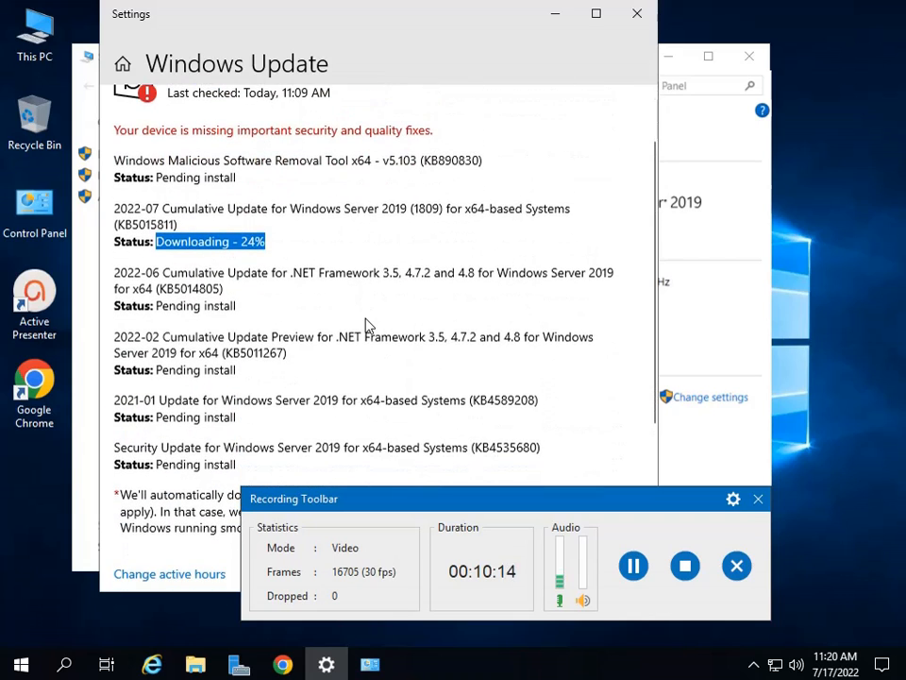
click(634, 566)
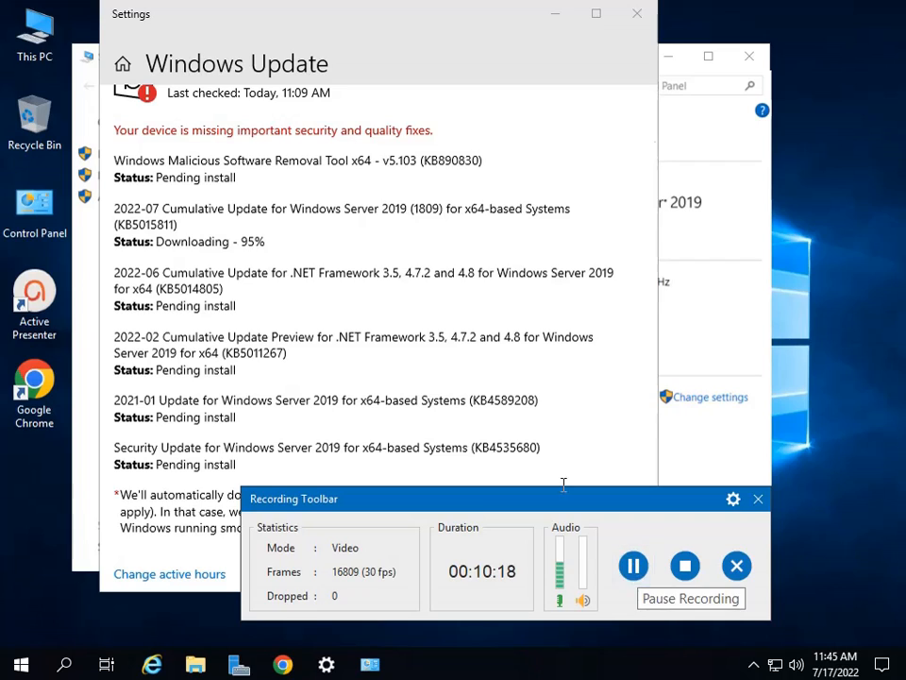
click(252, 258)
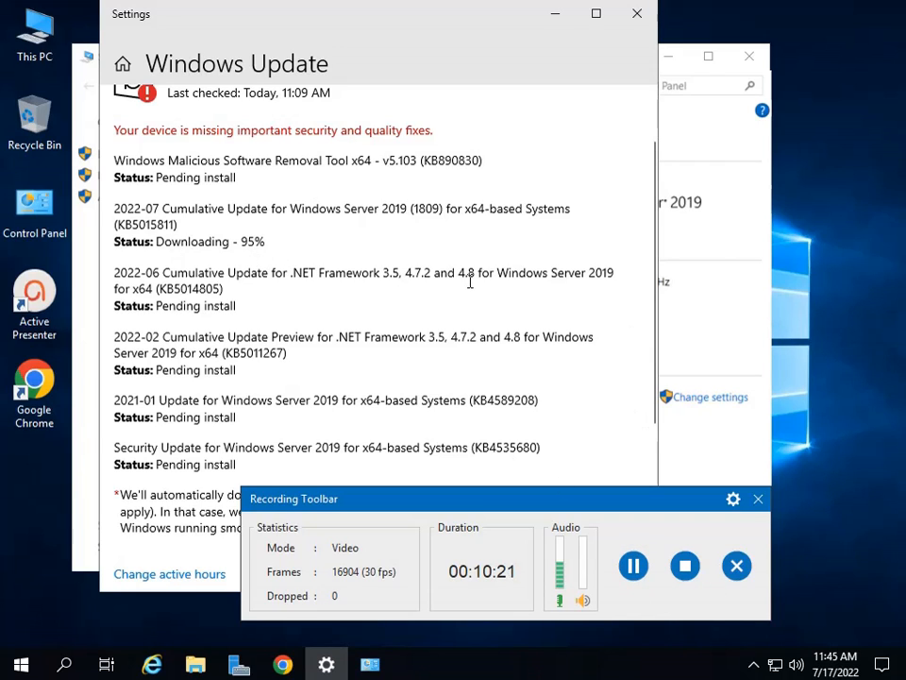
click(633, 567)
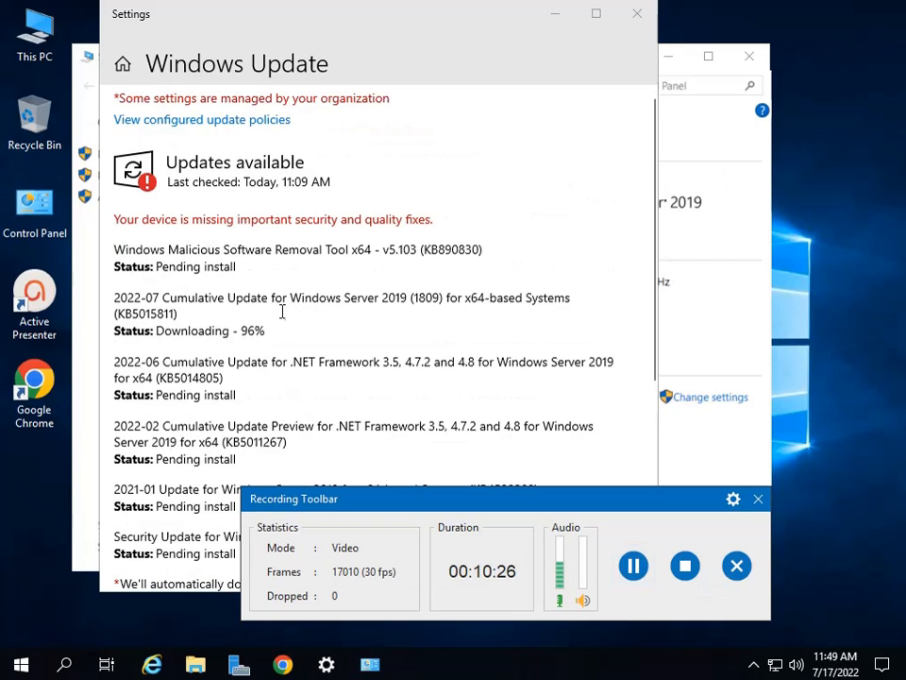
drag(270, 330, 228, 331)
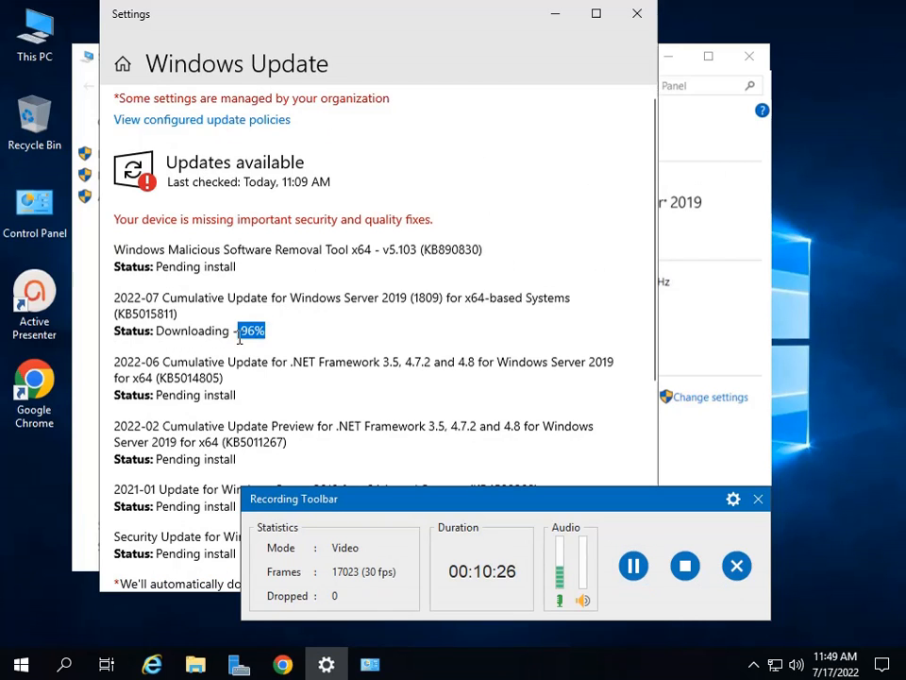
- Open the properties of This PC and change the computer name to NPGB
right_click(38, 46)
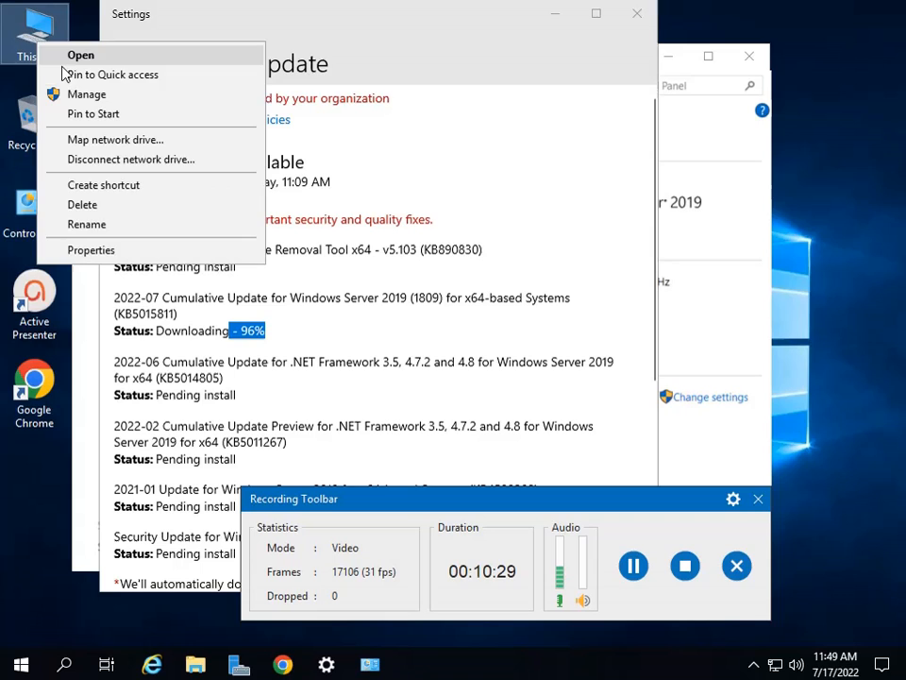
click(90, 250)
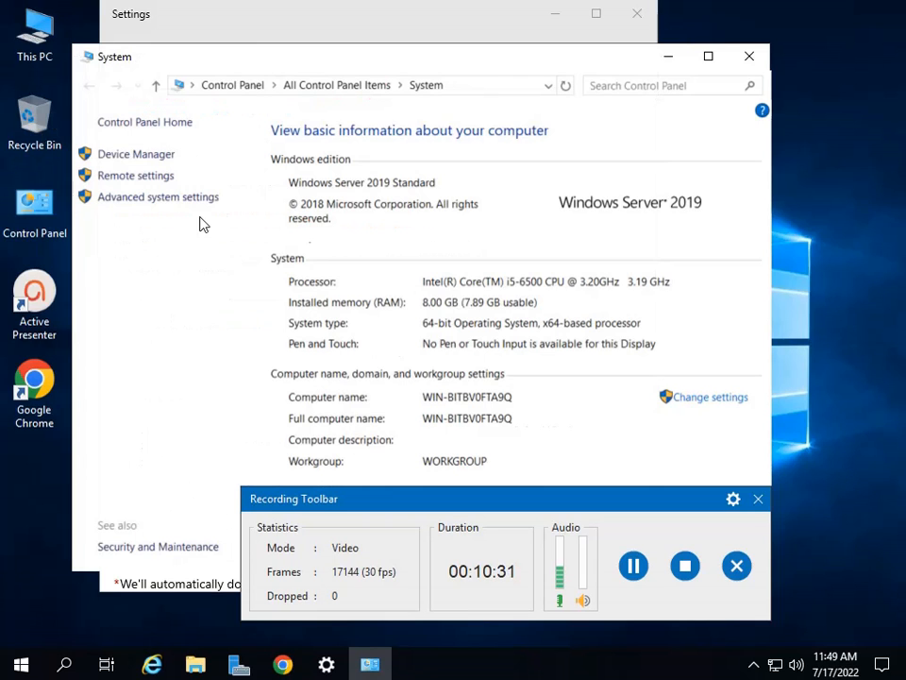
click(699, 398)
click(405, 281)
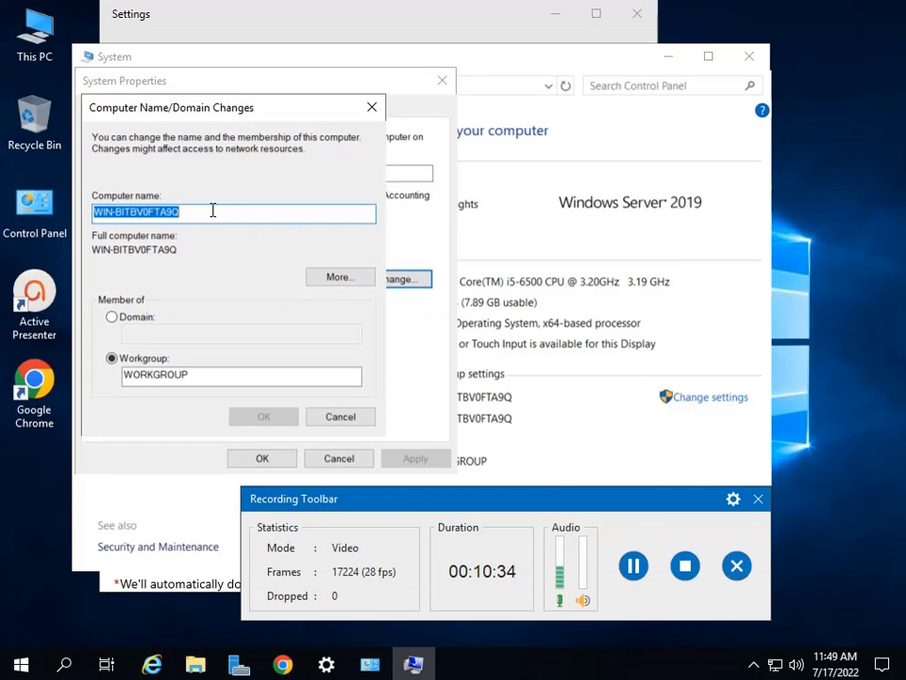
text(NPGB)
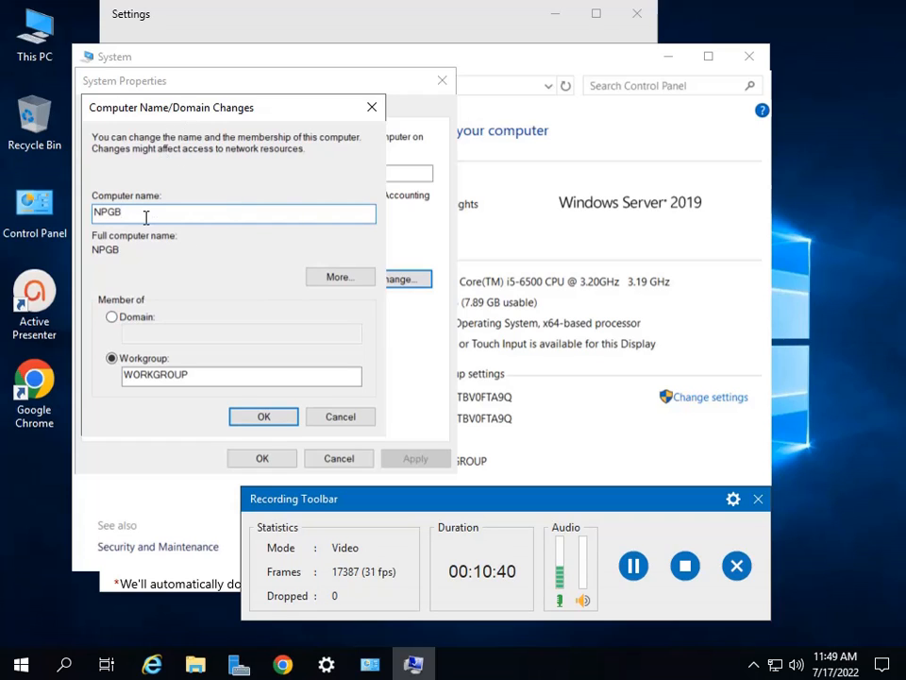
click(248, 418)
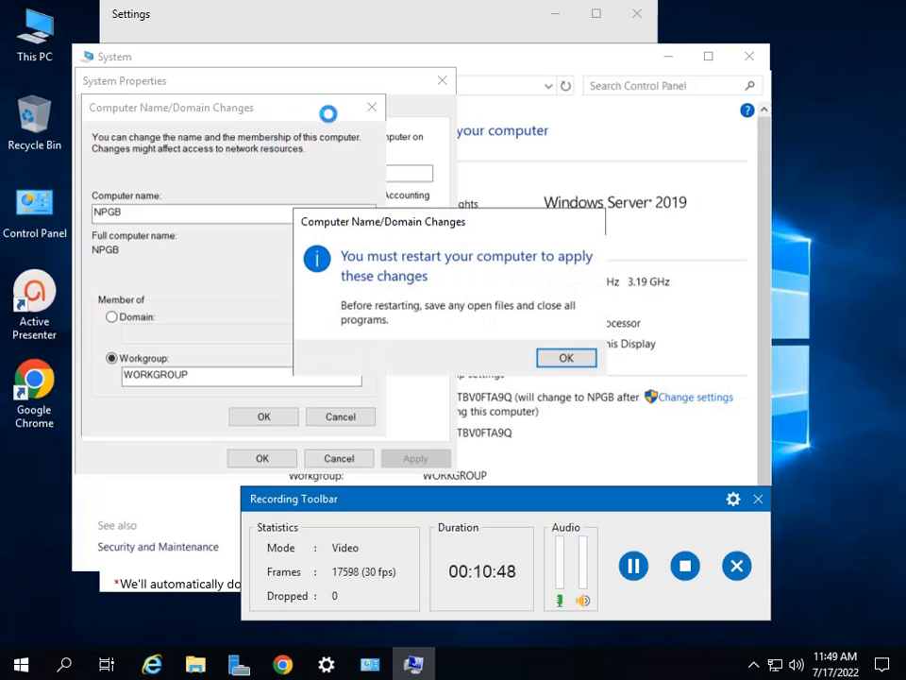
- Move the restart notice and System window aside and bring the Windows Update settings forward to view the update progress
drag(386, 229, 122, 262)
drag(552, 60, 647, 49)
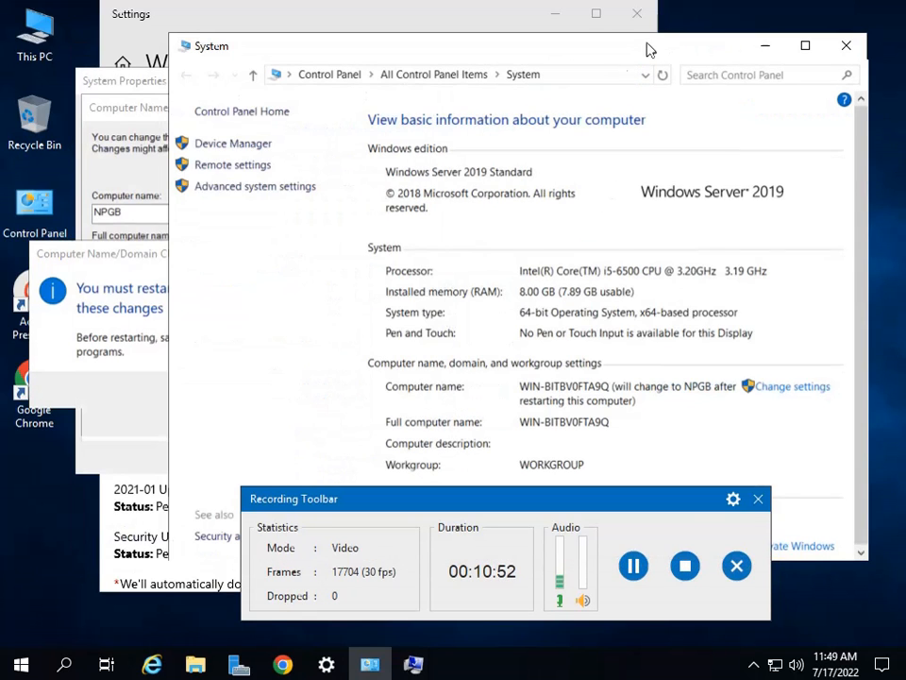
click(94, 198)
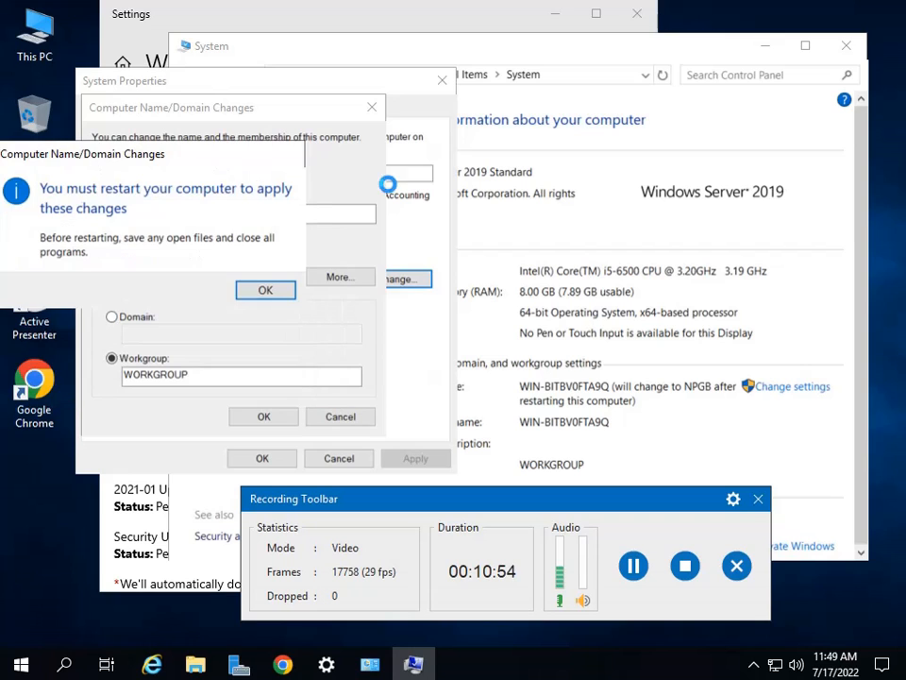
click(578, 57)
drag(468, 51, 472, 201)
click(492, 115)
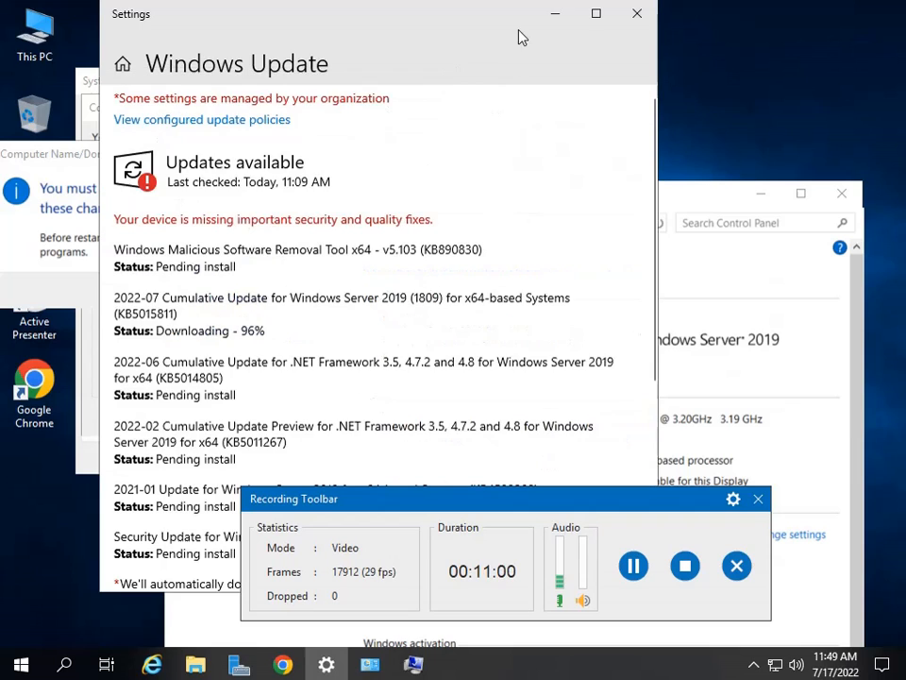
drag(373, 27, 530, 26)
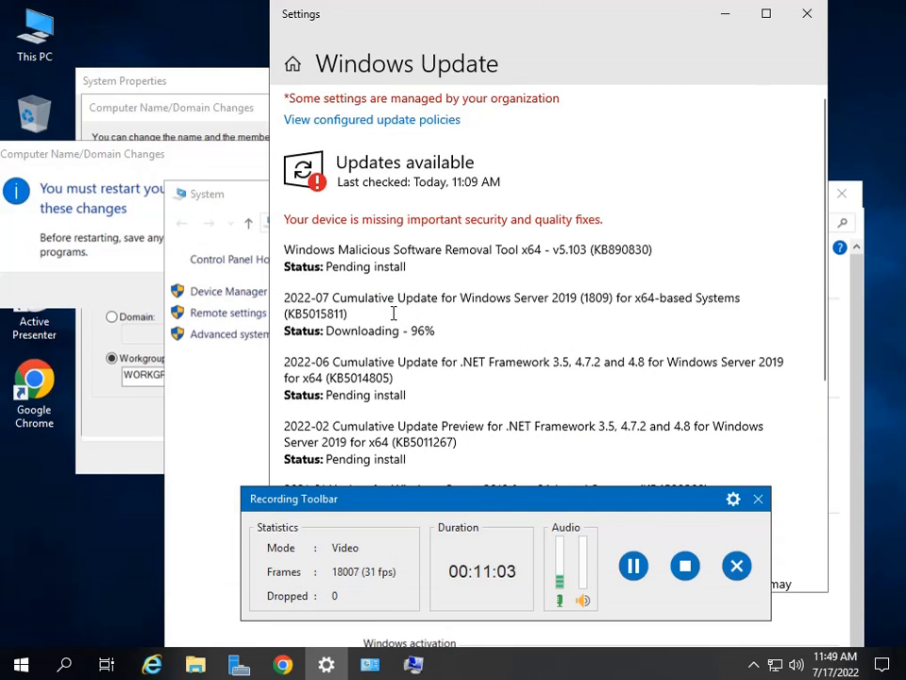
click(129, 162)
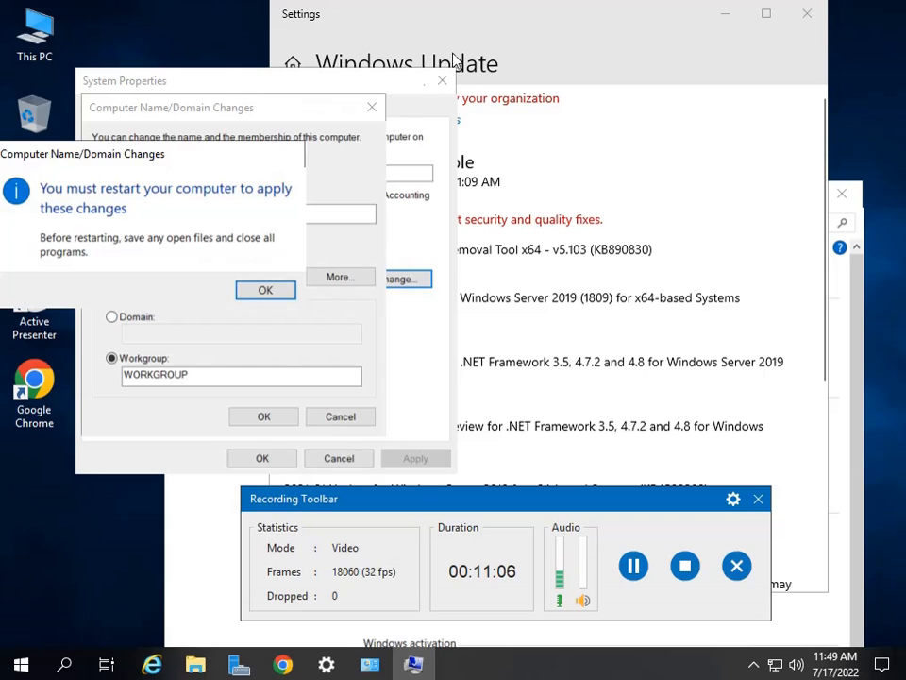
click(484, 33)
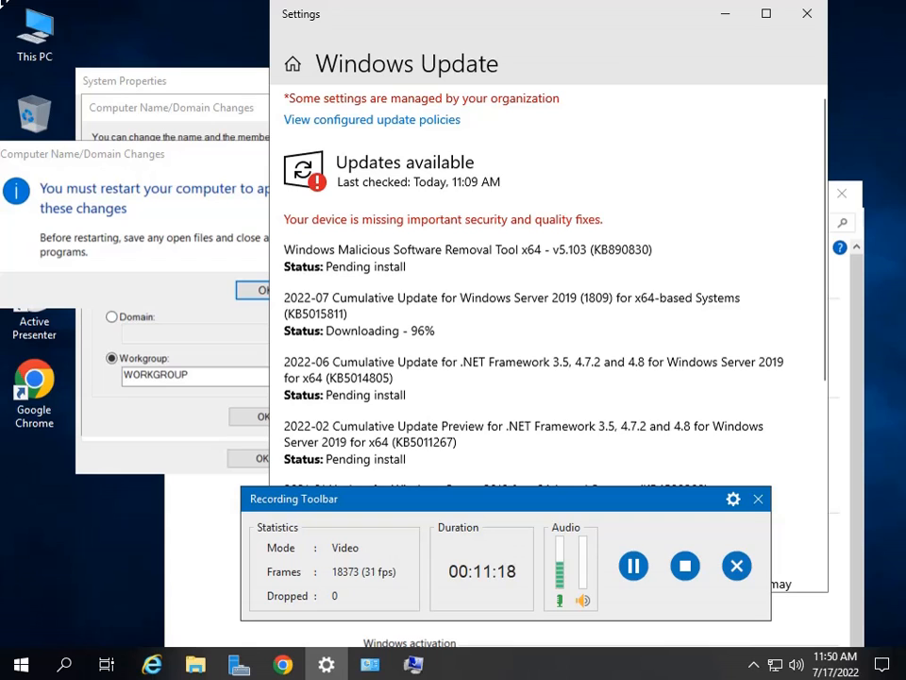
- Switch to File Explorer, open the Downloads folder with the exam software files and maximize the window
mouse_move(196, 665)
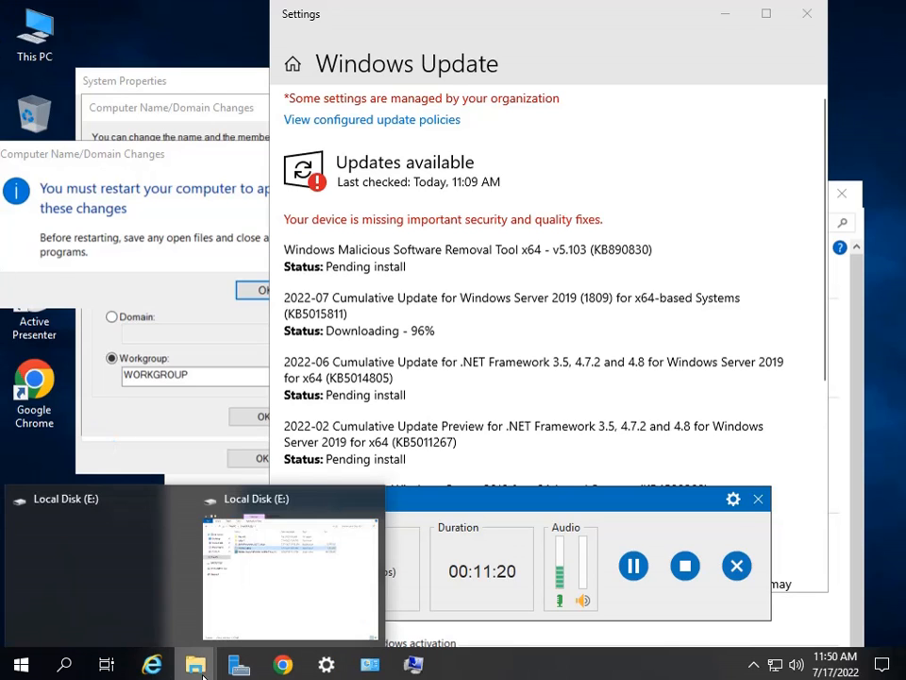
click(252, 605)
drag(293, 280, 252, 314)
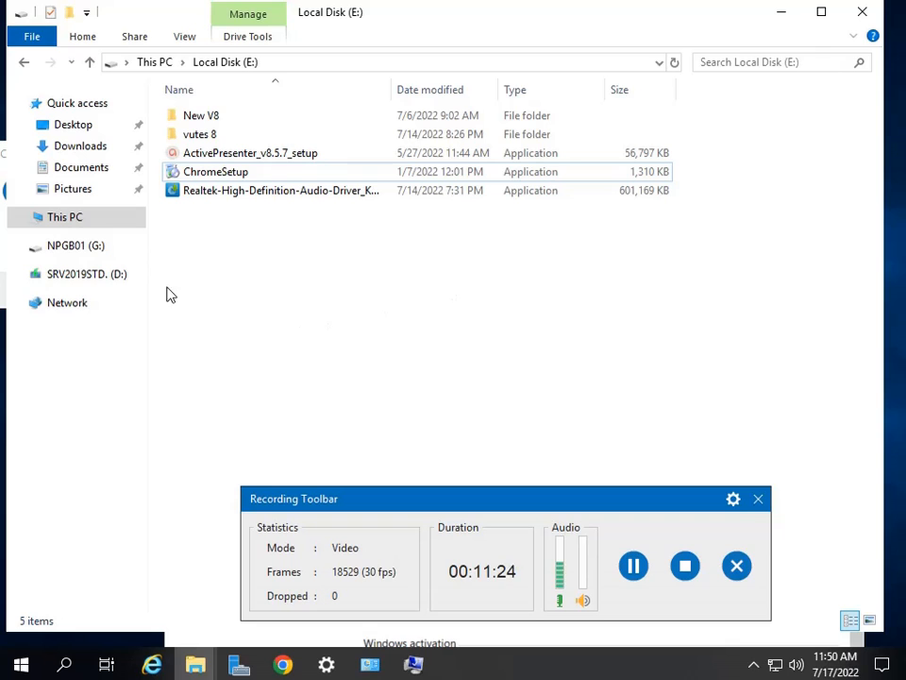
click(79, 150)
drag(327, 251, 247, 111)
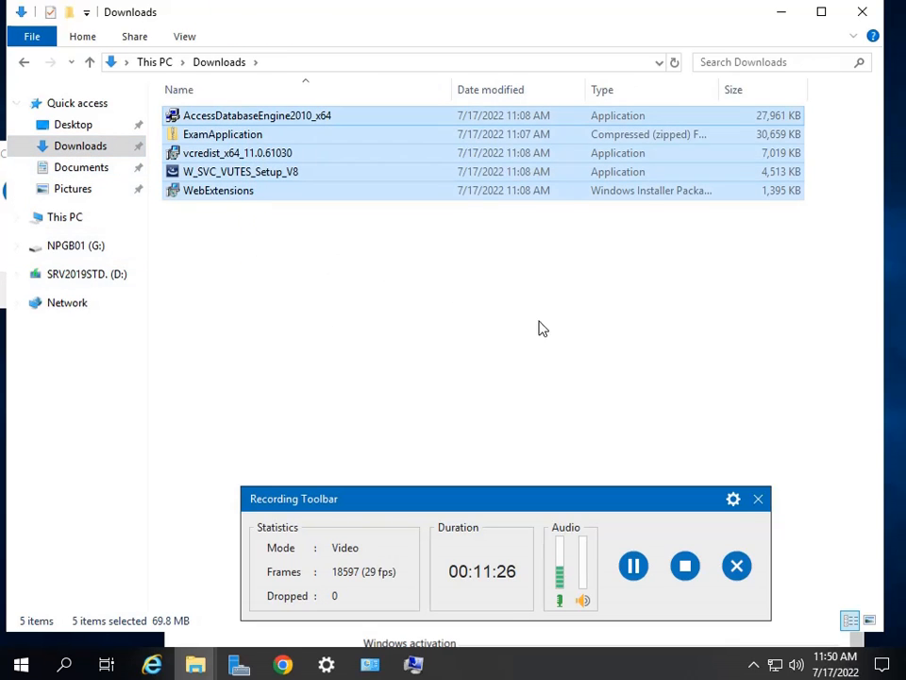
click(827, 15)
click(439, 292)
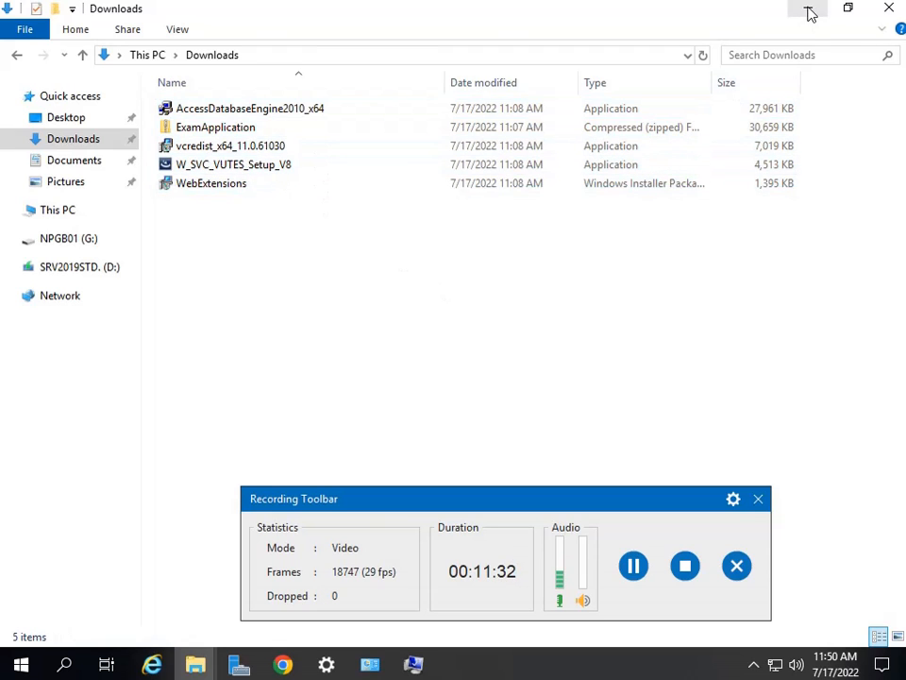
- Extract the ExamApplication zip archive to the ExamApplication folder inside Downloads
right_click(211, 128)
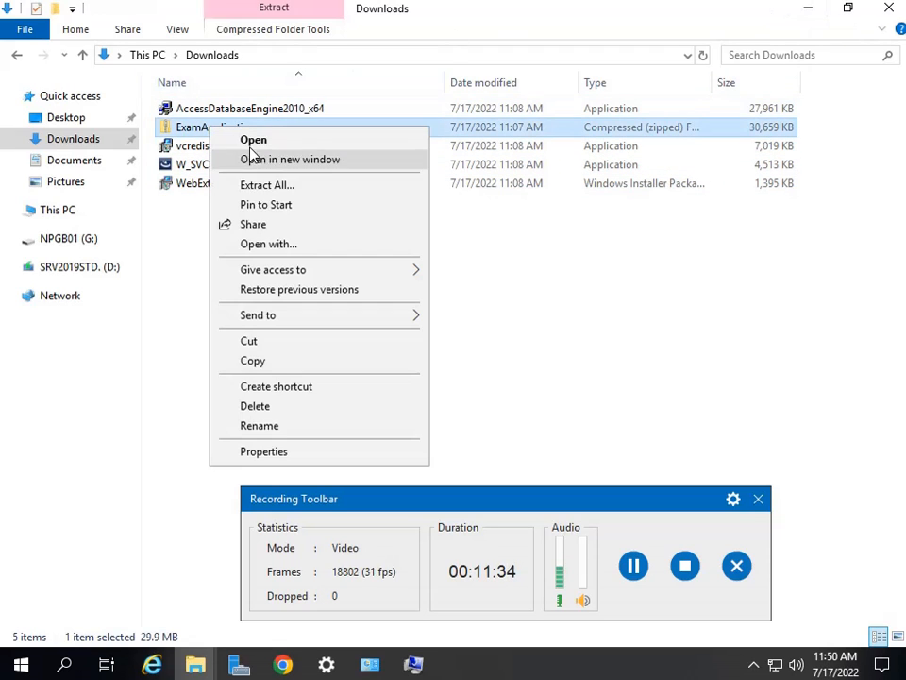
click(280, 187)
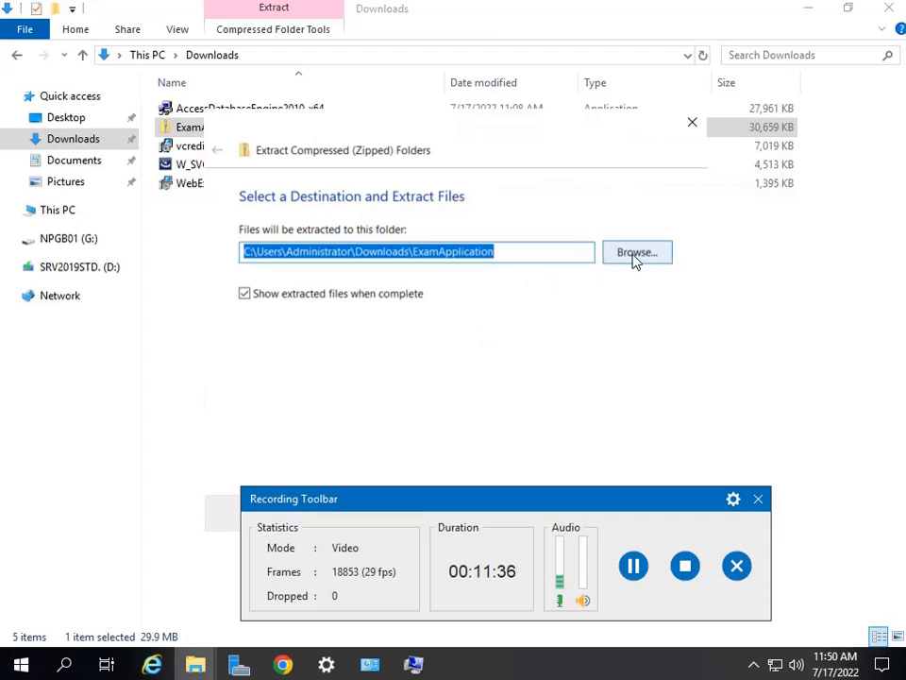
drag(496, 505, 480, 285)
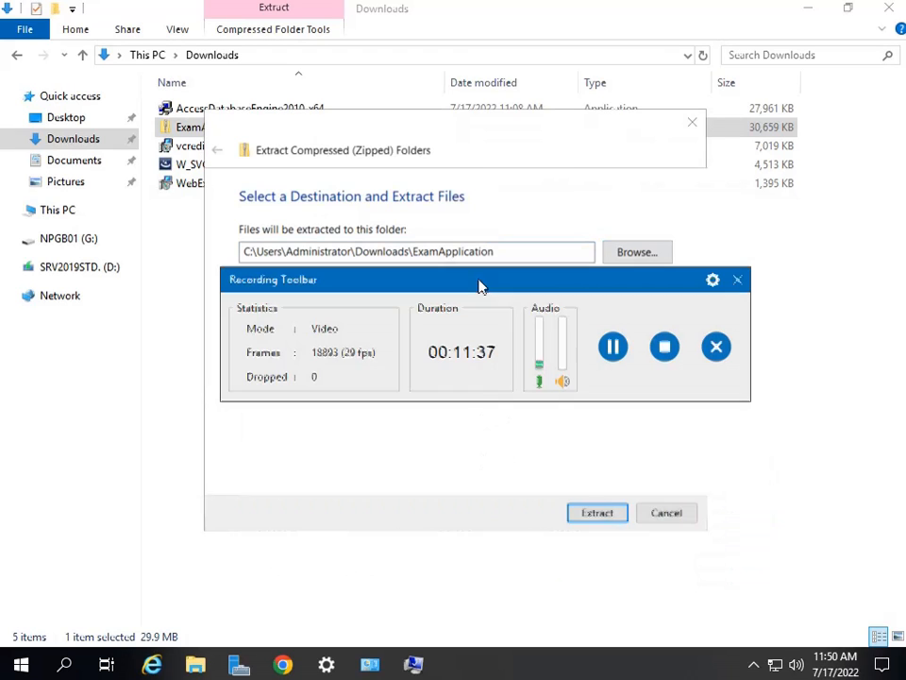
click(571, 513)
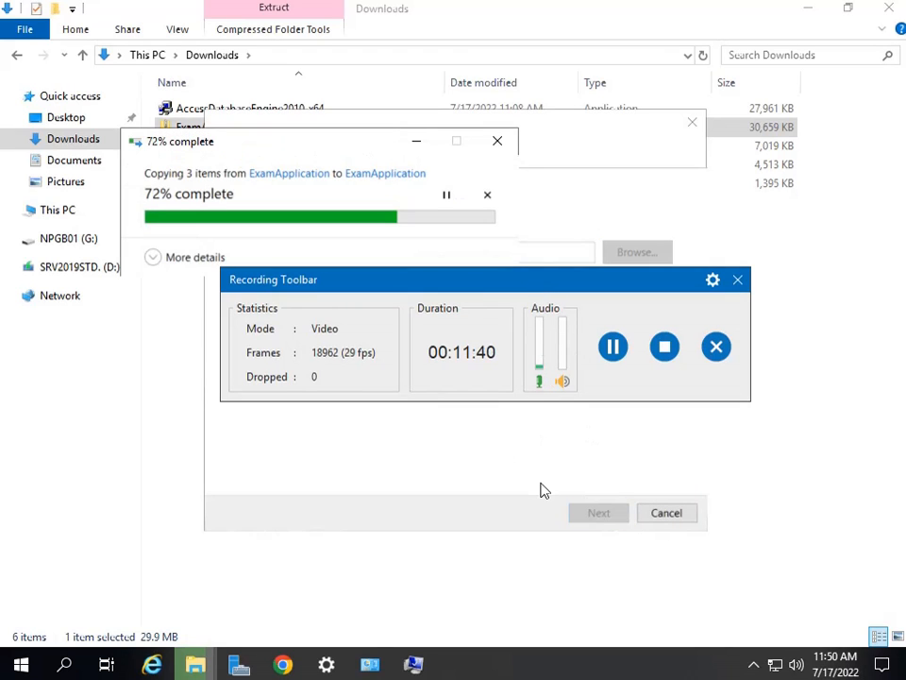
drag(520, 278, 540, 522)
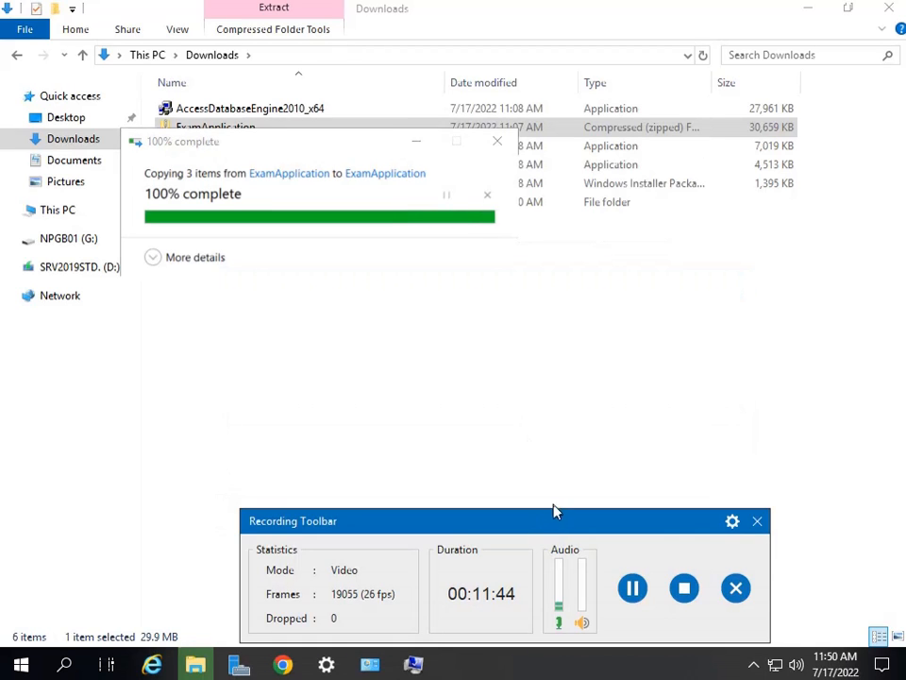
- Recheck the cumulative update's download progress and look through the remaining pending updates
click(632, 589)
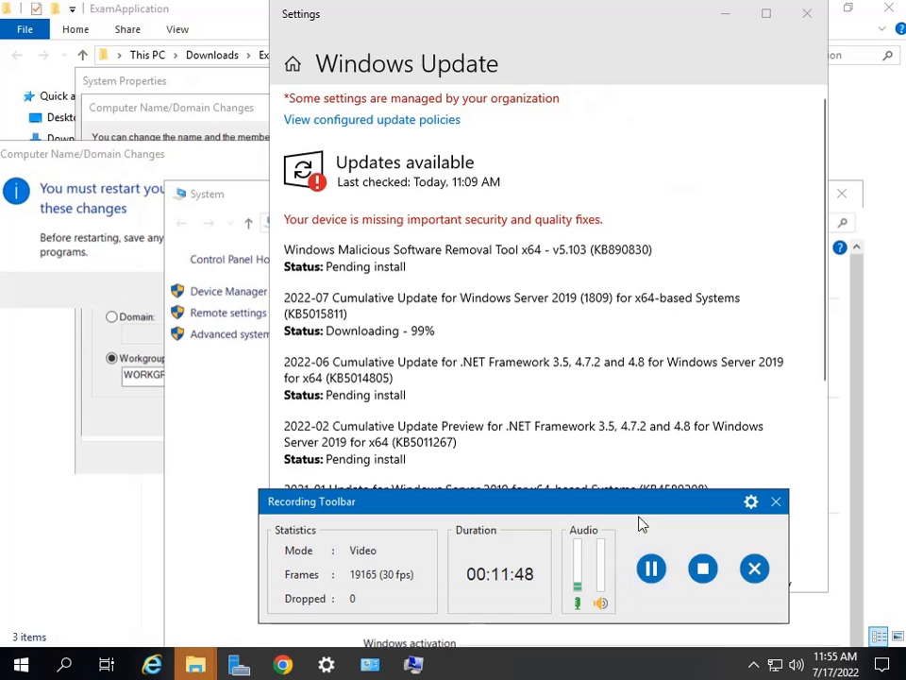
drag(448, 331, 326, 332)
scroll(532, 273, down, 3)
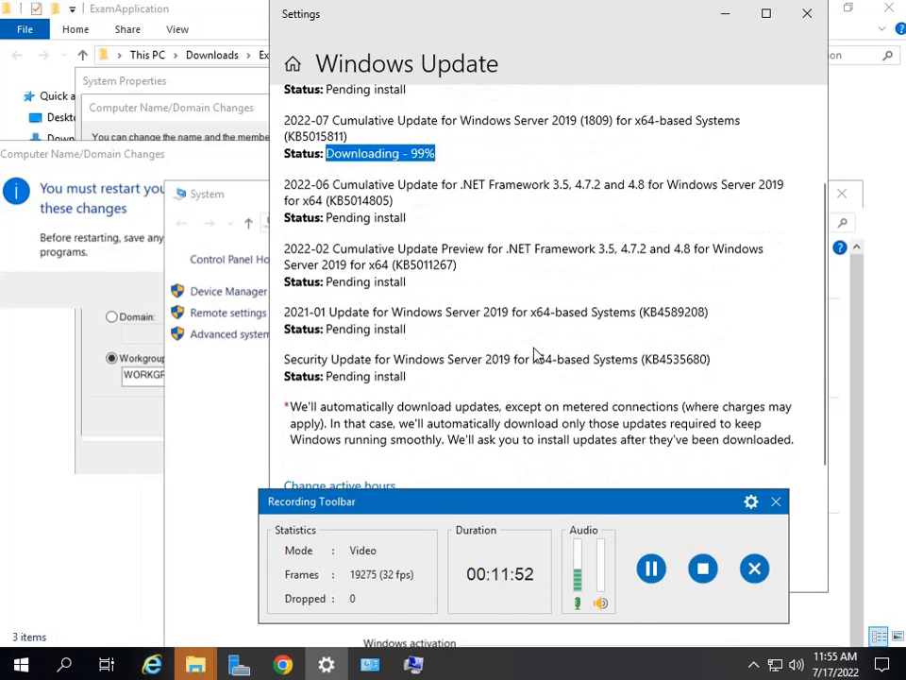
scroll(548, 362, up, 3)
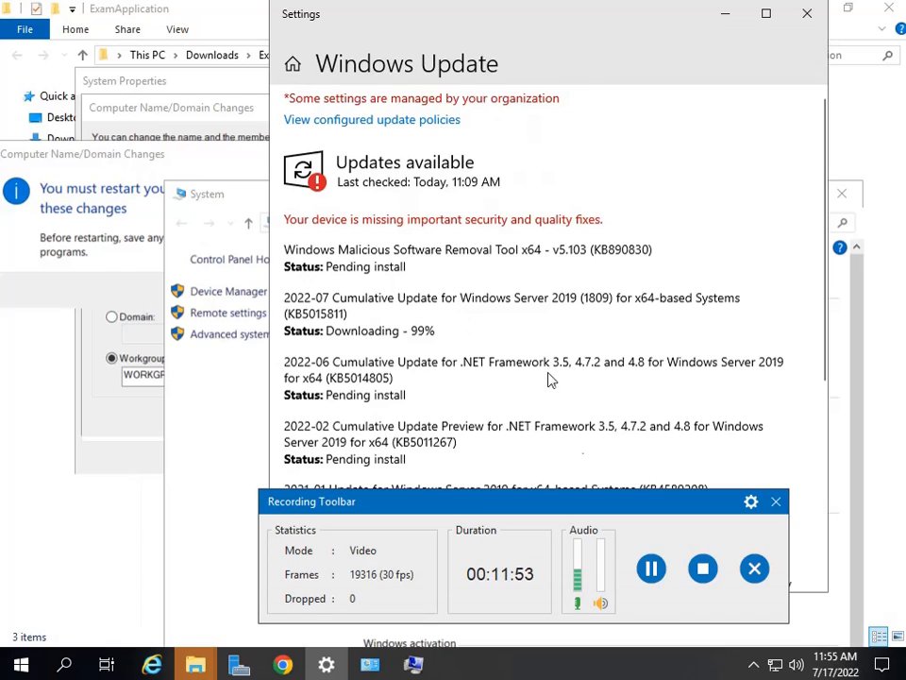